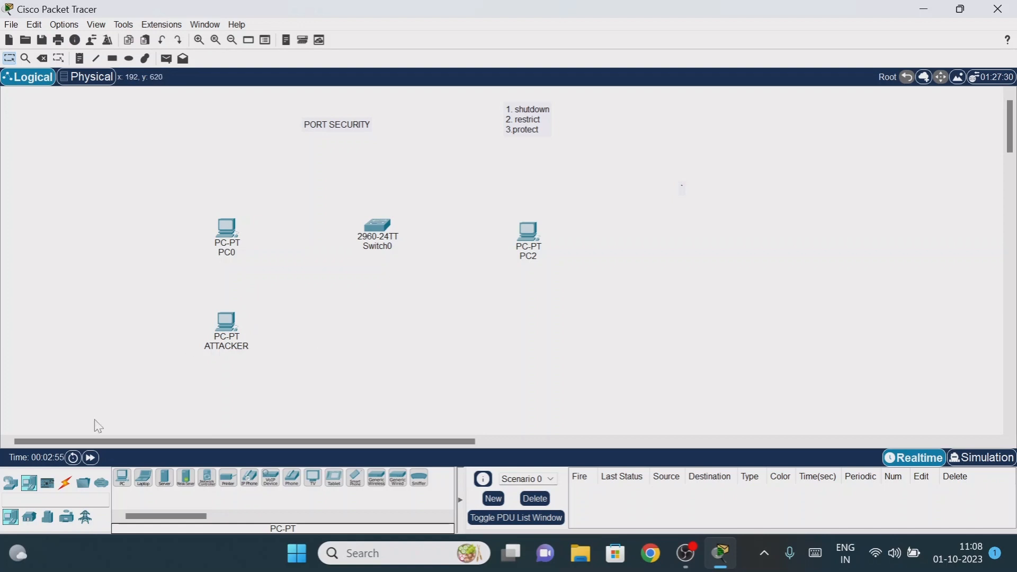
Connect PC0's FastEthernet0 port to FastEthernet0/1 on Switch0 with a Copper Straight-Through cable
left_click(65, 483)
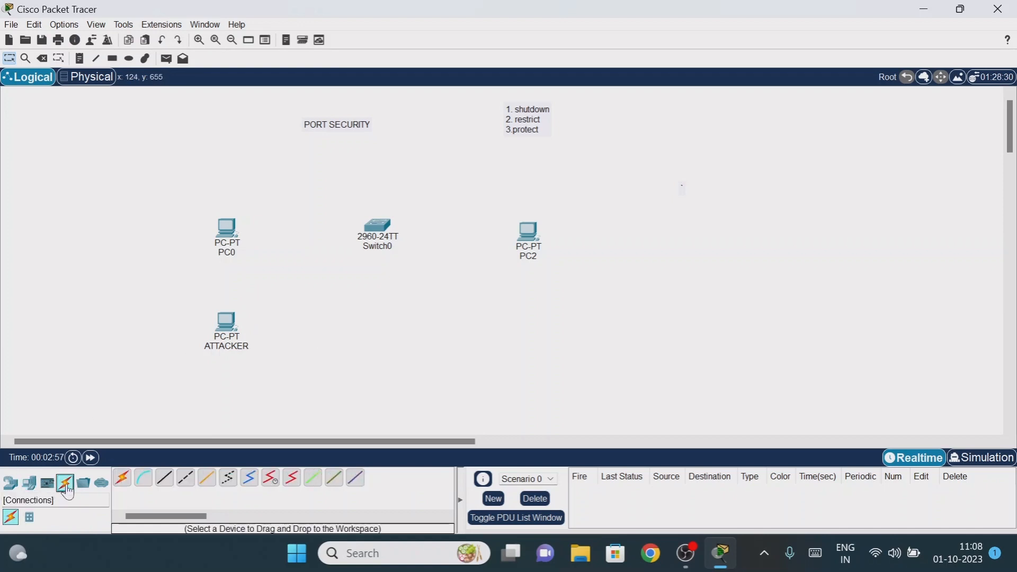
left_click(164, 478)
left_click(233, 228)
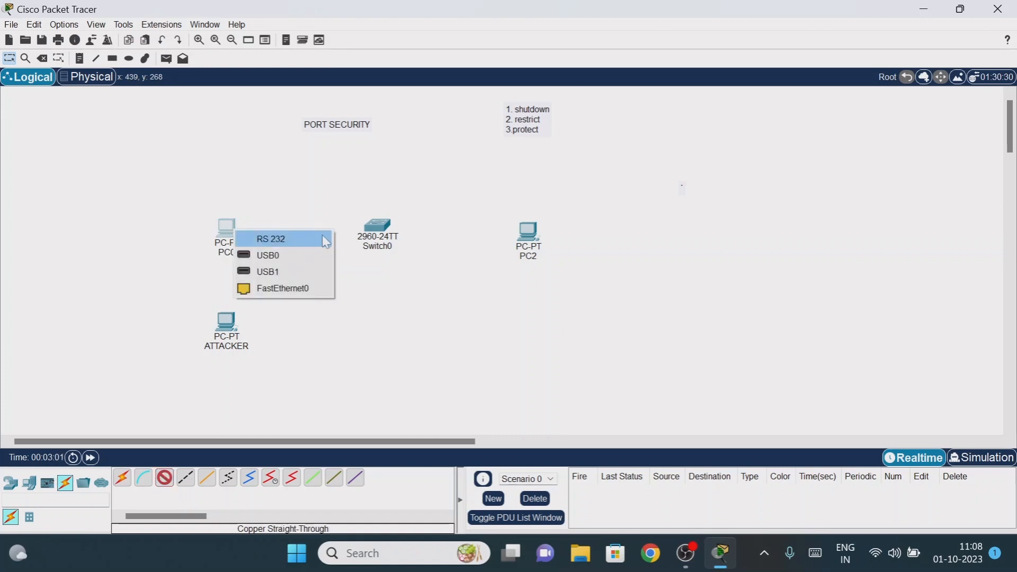
left_click(288, 289)
left_click(375, 231)
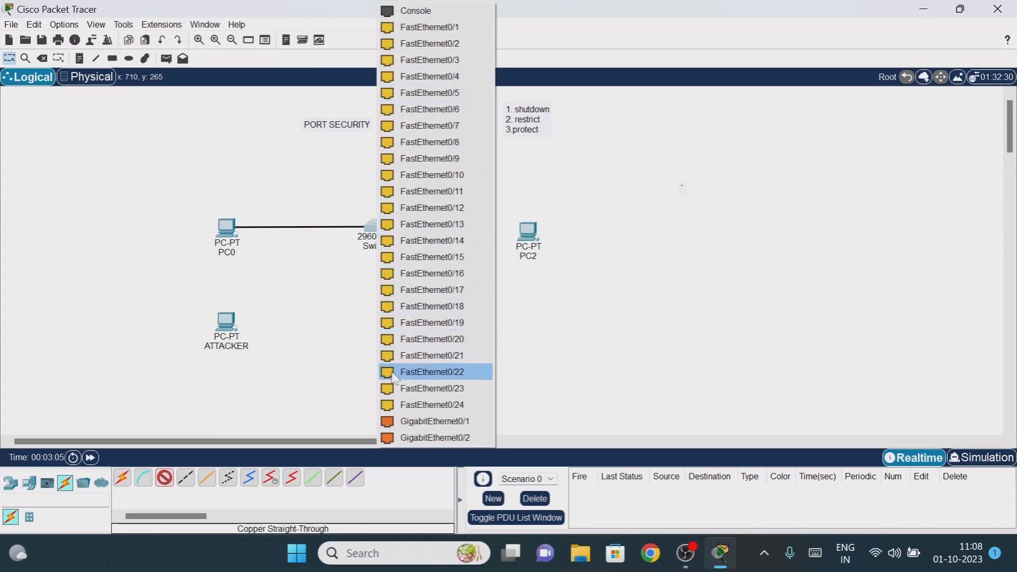
left_click(440, 29)
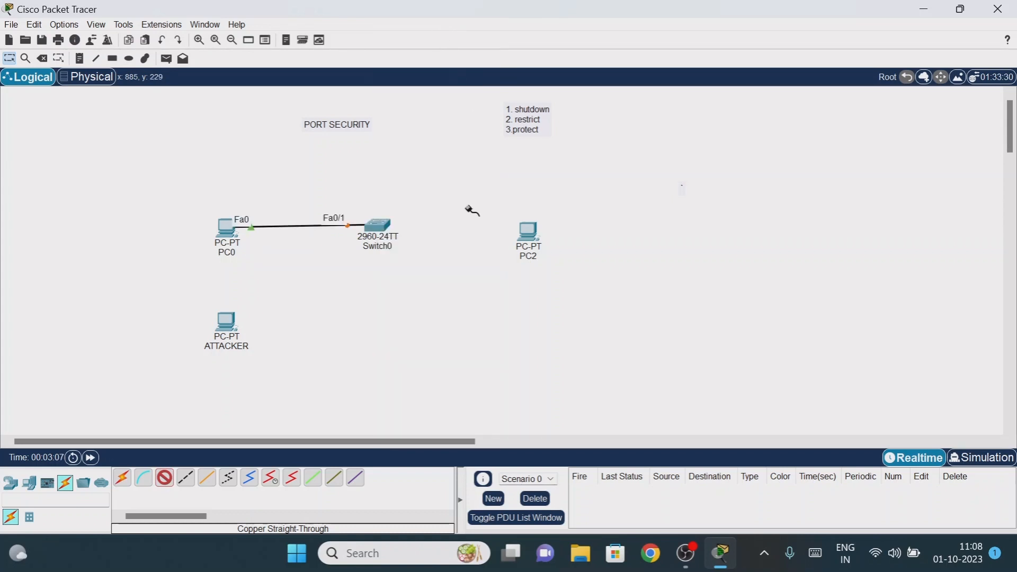
Connect PC2's FastEthernet0 port to FastEthernet0/5 on Switch0 with the same straight-through cable type
left_click(528, 232)
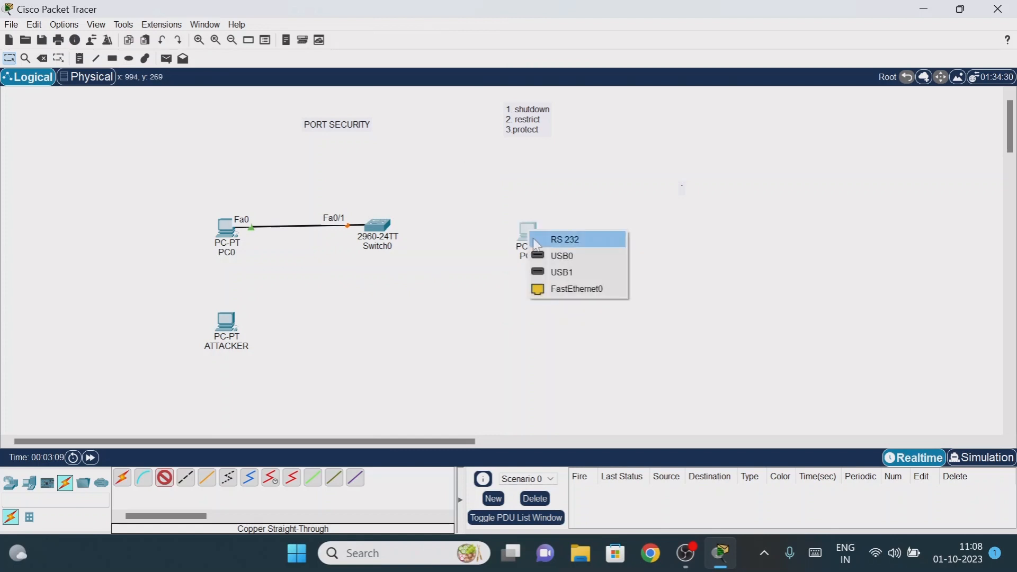
left_click(562, 288)
left_click(377, 227)
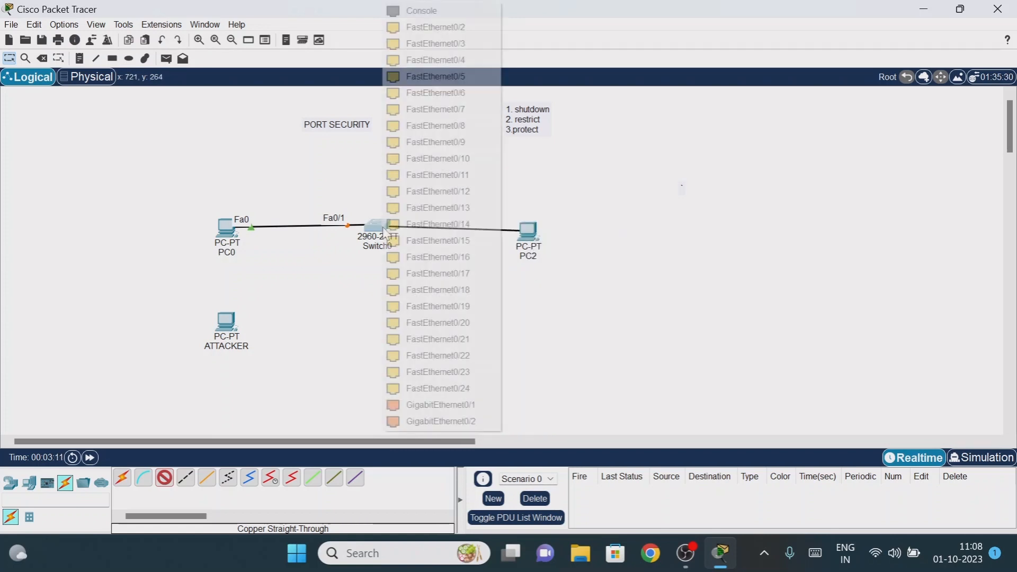
left_click(437, 76)
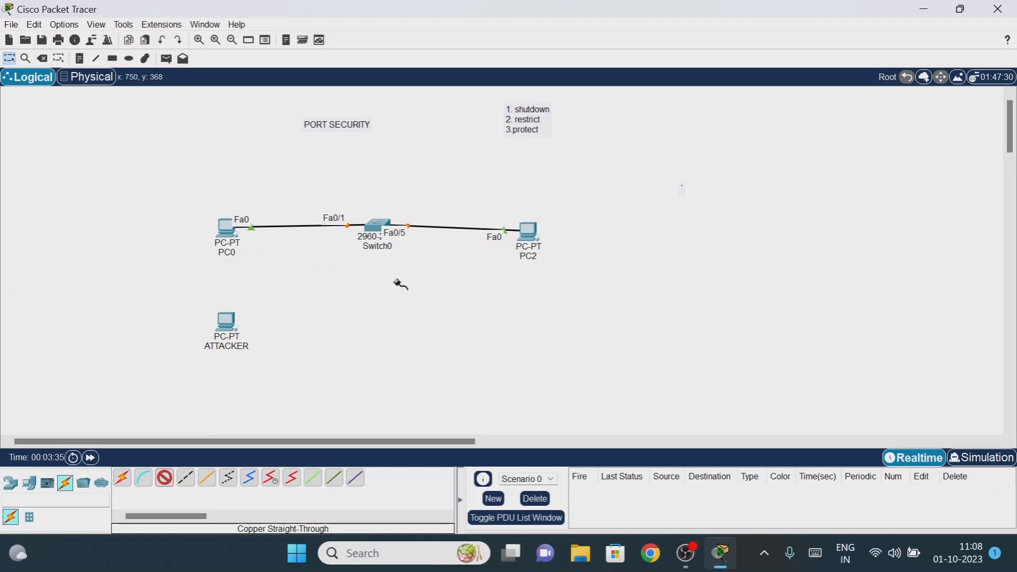
key("Escape")
Give PC0 the static IPv4 address 192.168.1.1 with subnet mask 255.255.255.0 and close its configuration
left_click(229, 226)
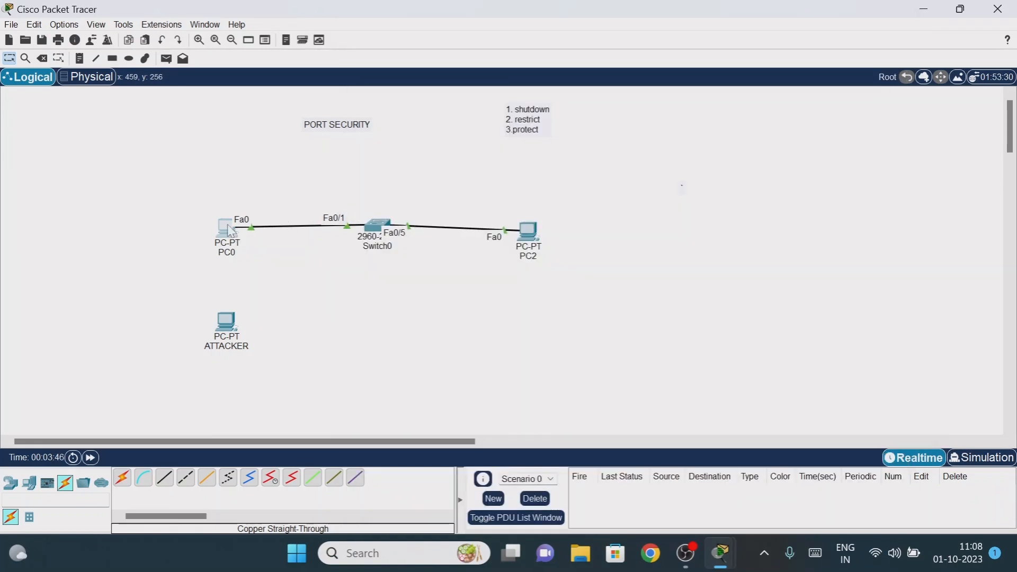
left_click(223, 232)
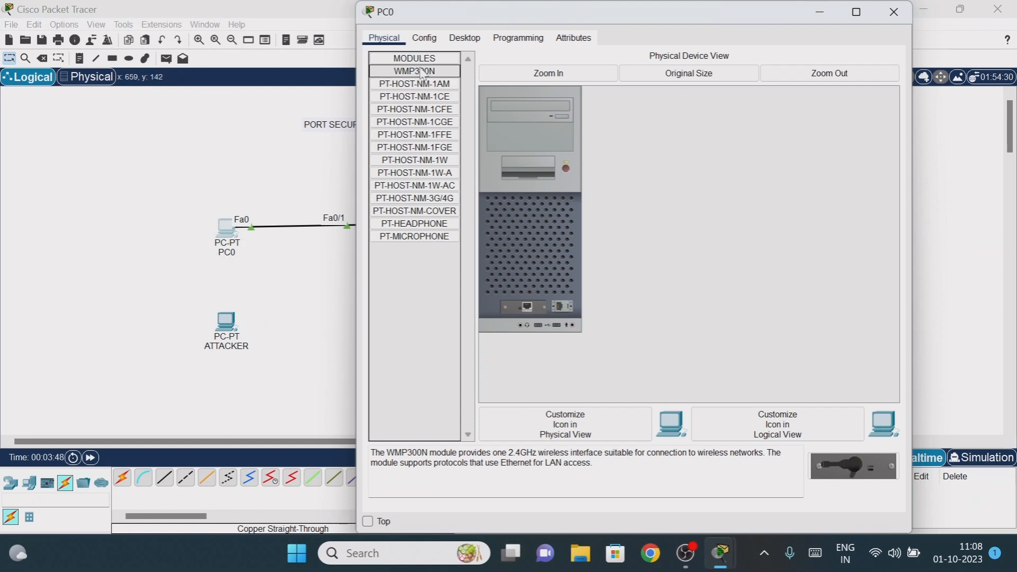
left_click_drag(476, 21, 617, 32)
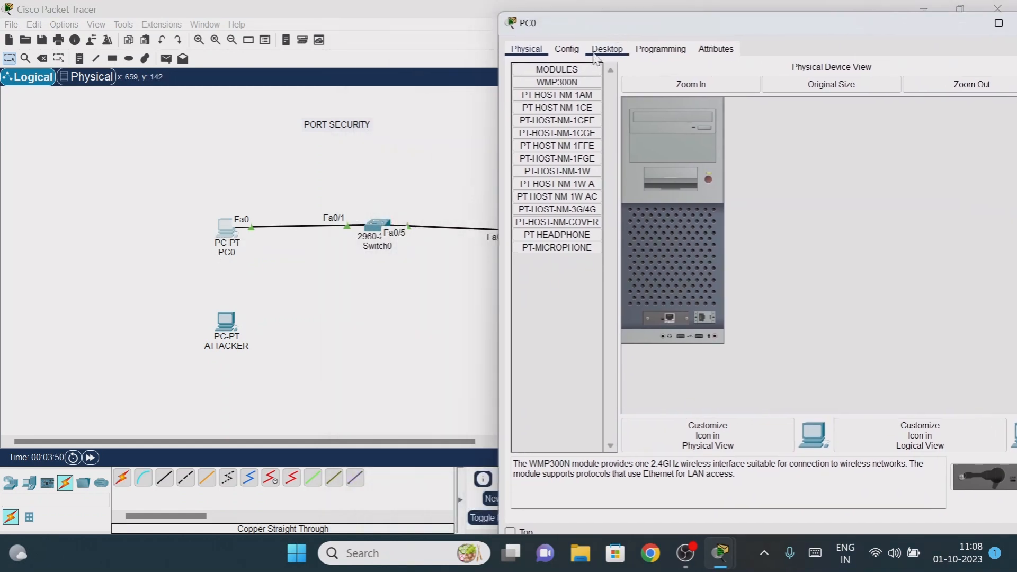
left_click(607, 50)
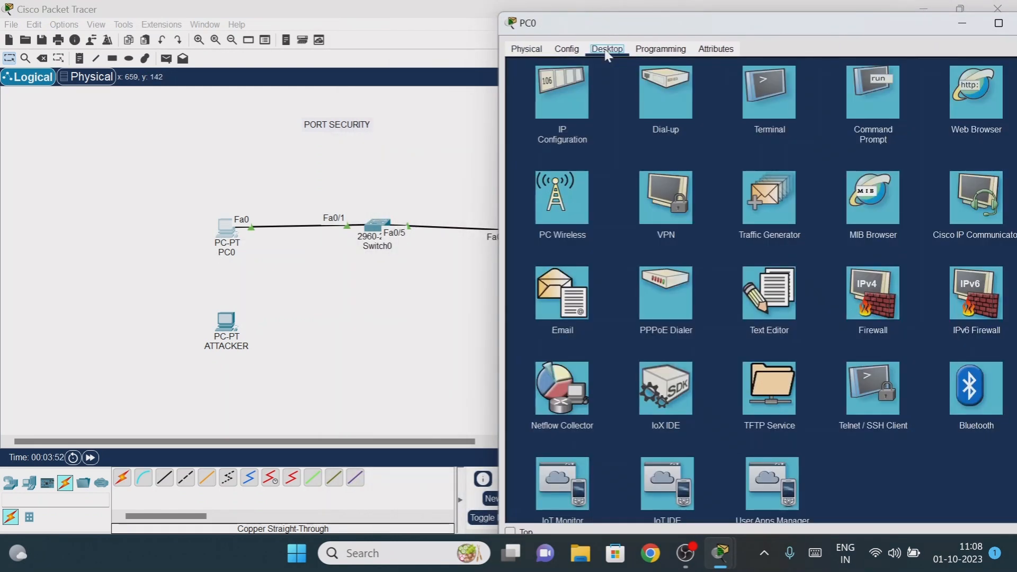
left_click(564, 96)
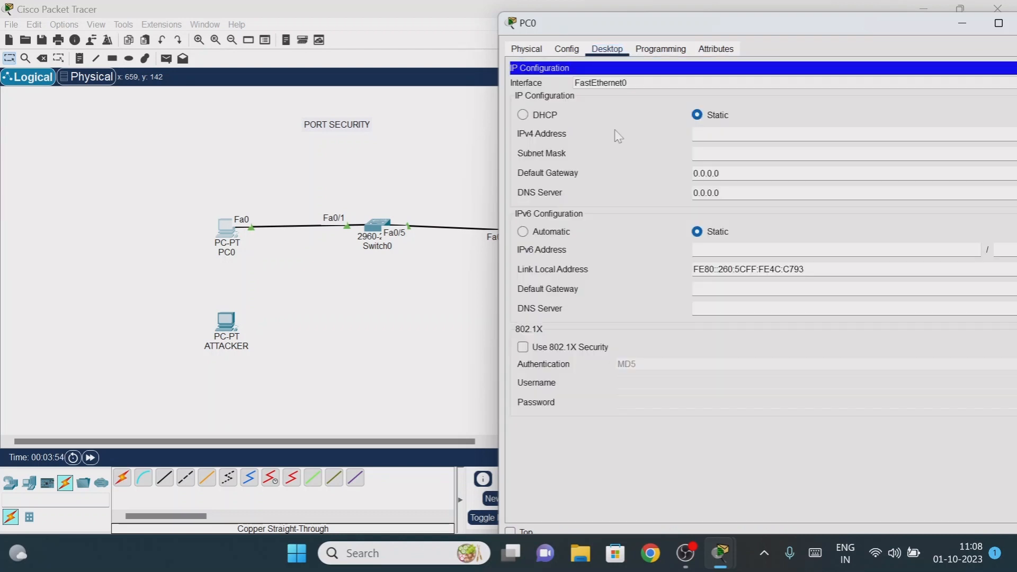
type("192.168.1.1")
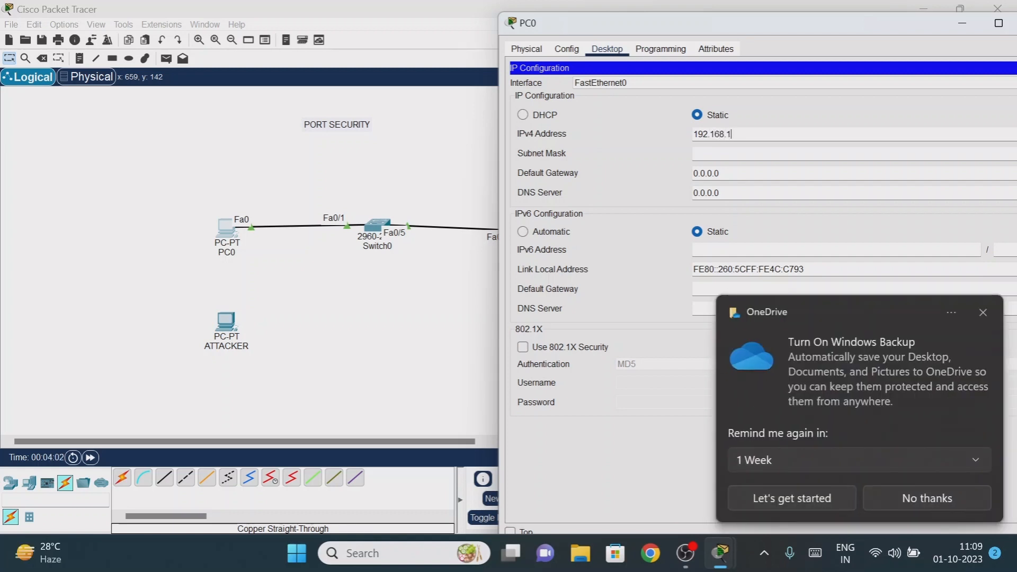
left_click(982, 313)
left_click_drag(749, 154, 681, 154)
left_click_drag(786, 29, 650, 28)
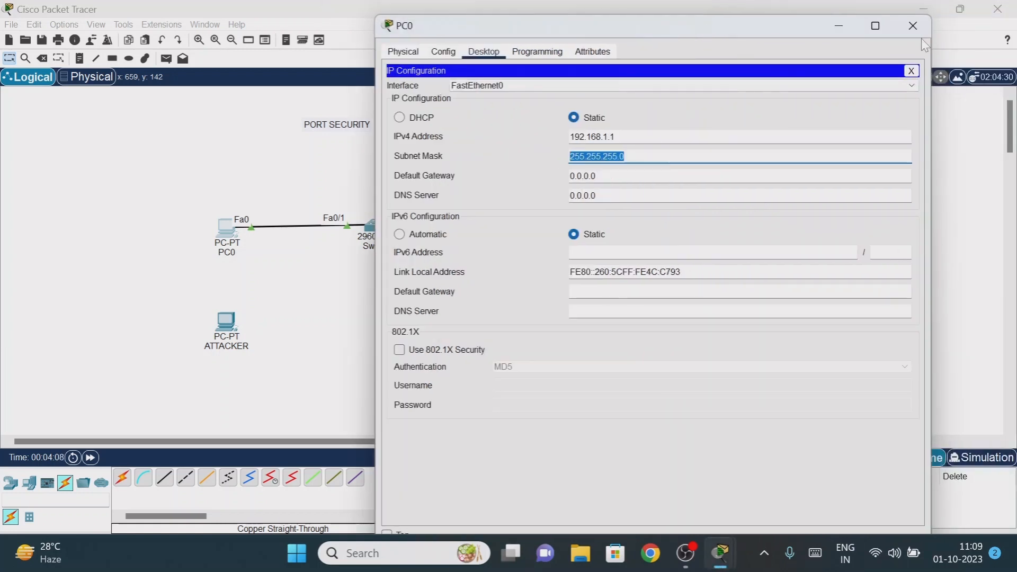
left_click(907, 23)
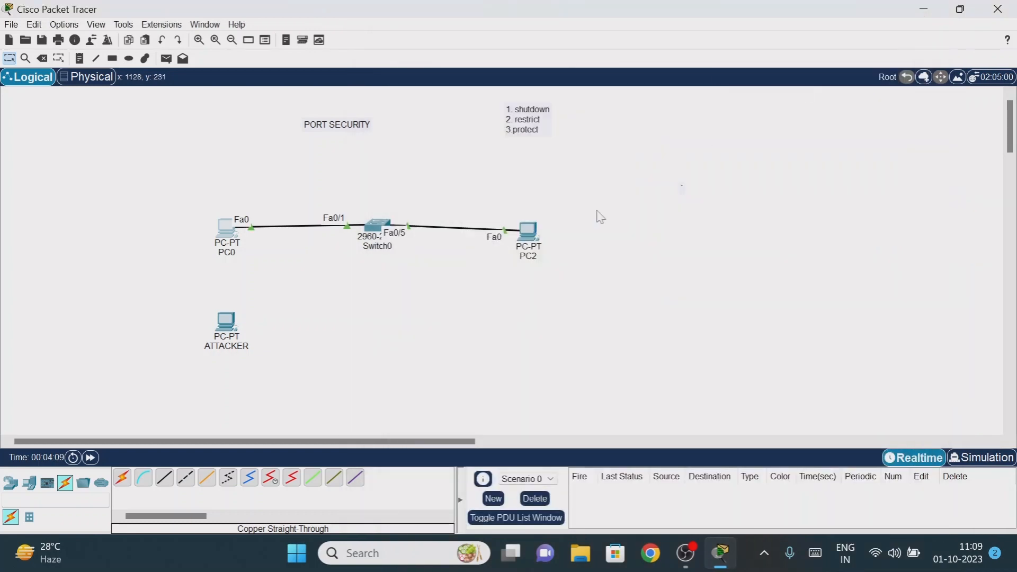
Give PC2 the static IPv4 address 192.168.1.2 with the default subnet mask and close its configuration
left_click(530, 229)
left_click(461, 39)
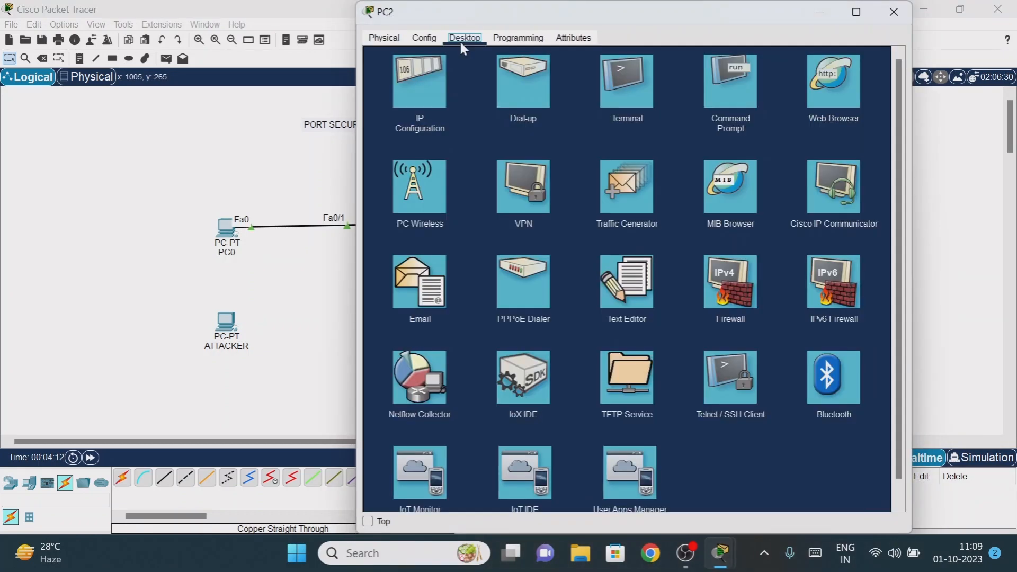
left_click(427, 92)
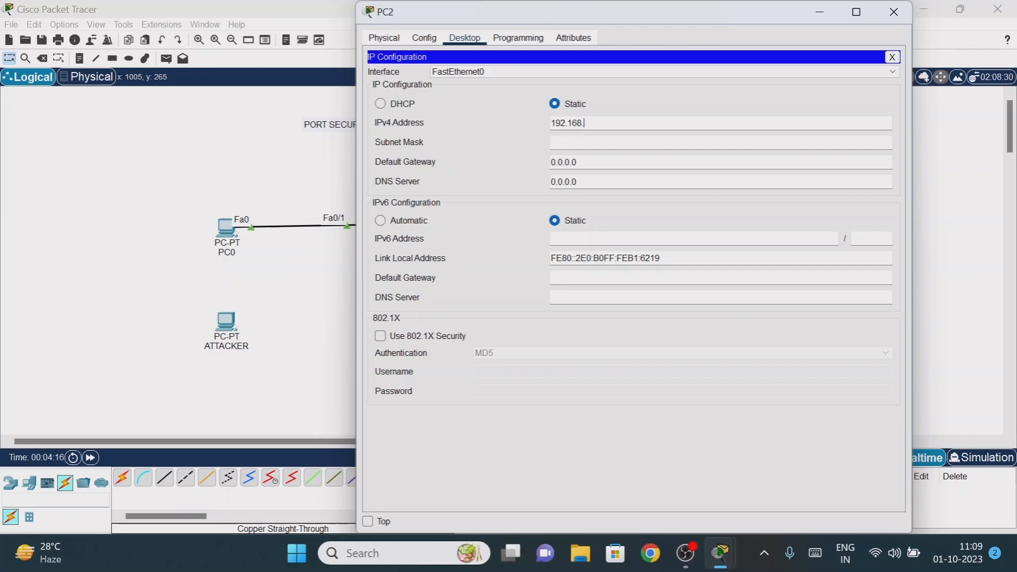
left_click(594, 142)
left_click(893, 11)
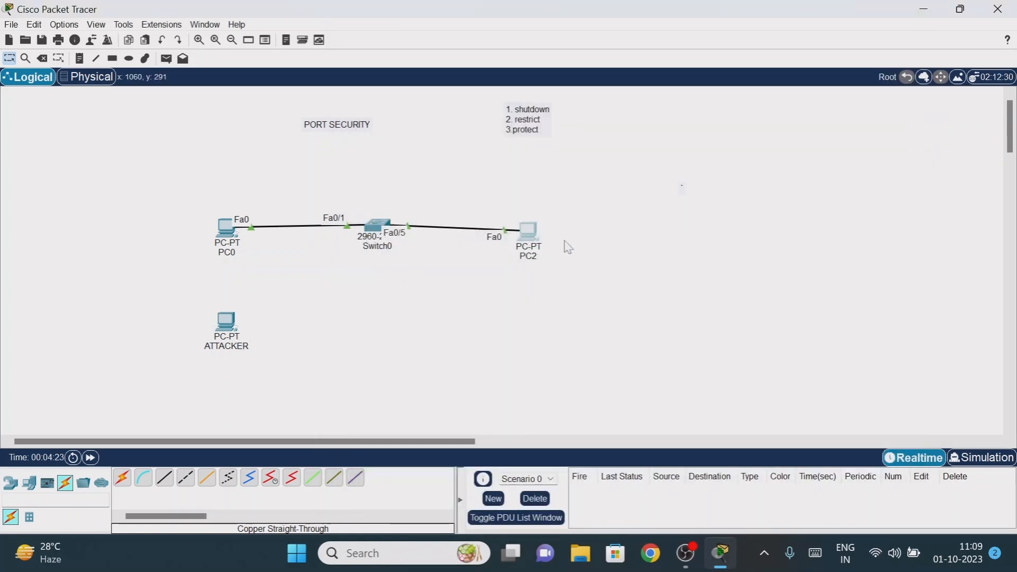
Test connectivity to PC2 by pinging 192.168.1.2 from PC0's Command Prompt, then minimize the PC0 window
left_click(226, 231)
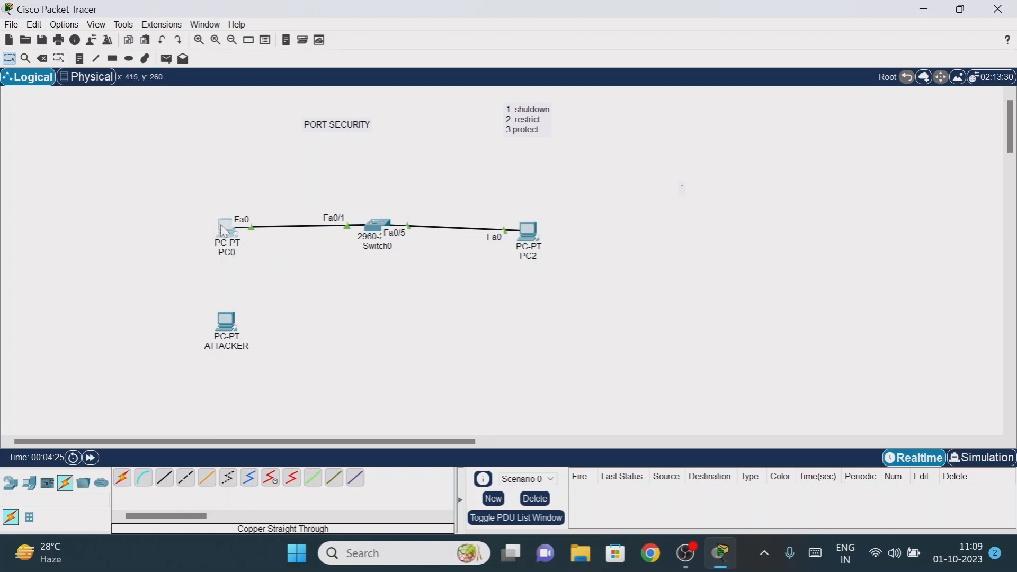
left_click_drag(501, 116, 566, 110)
left_click(798, 194)
left_click_drag(729, 104, 733, 271)
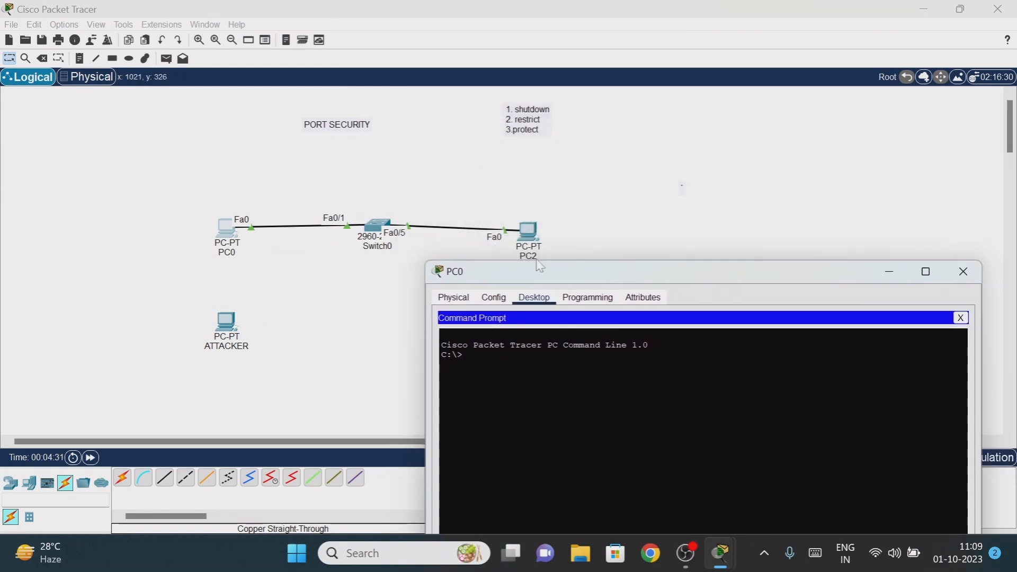
type("ping 192.168.1.2")
key("Return")
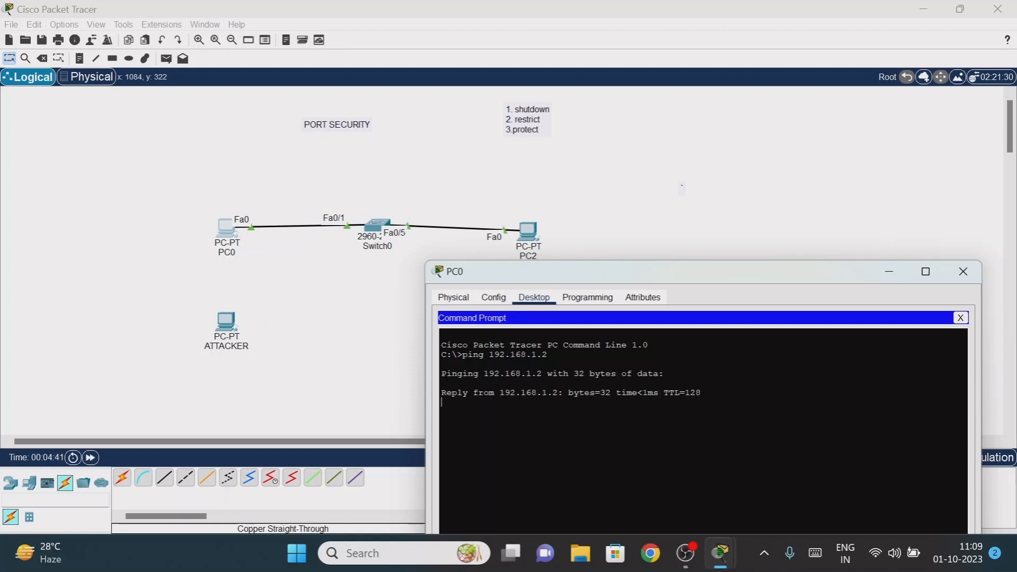
left_click_drag(628, 275, 667, 219)
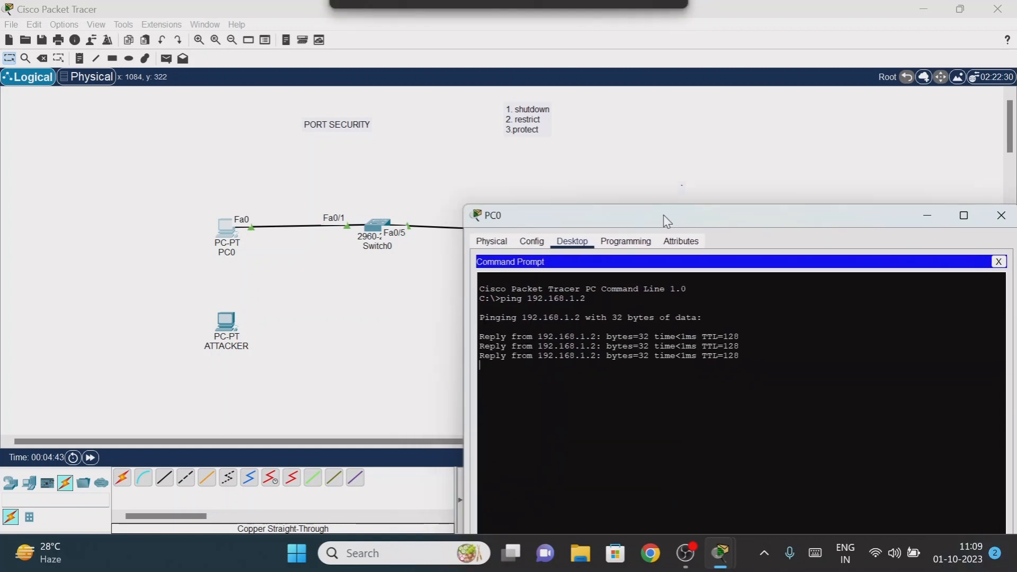
key("Return")
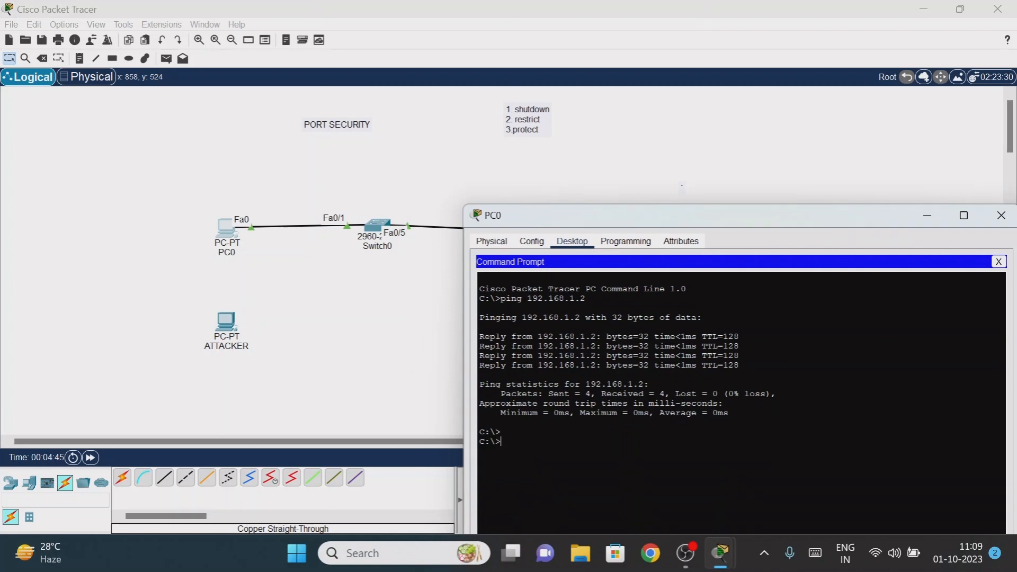
left_click(927, 215)
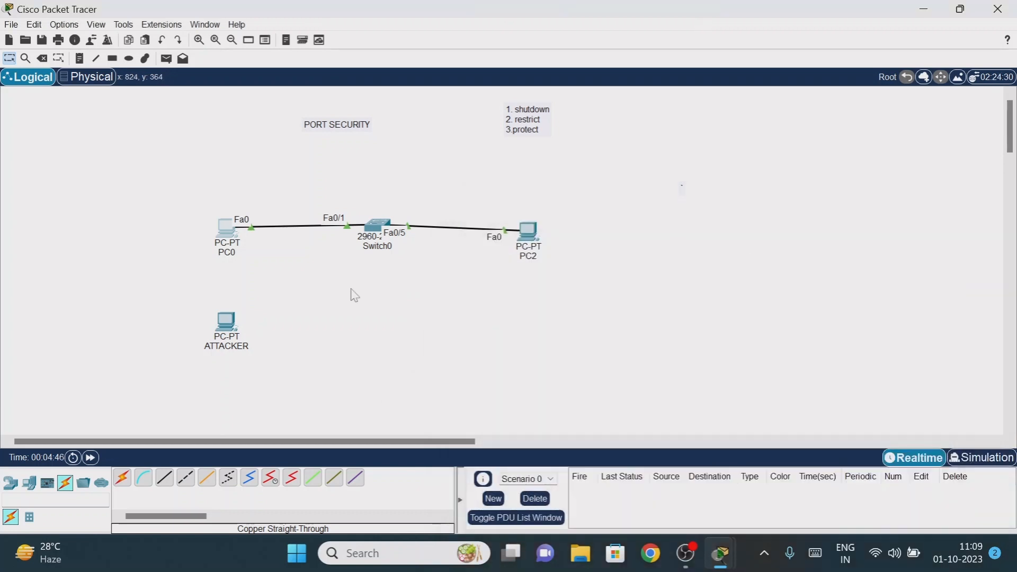
Open the command-line interface of Switch0 and start a session at the user prompt
left_click(374, 229)
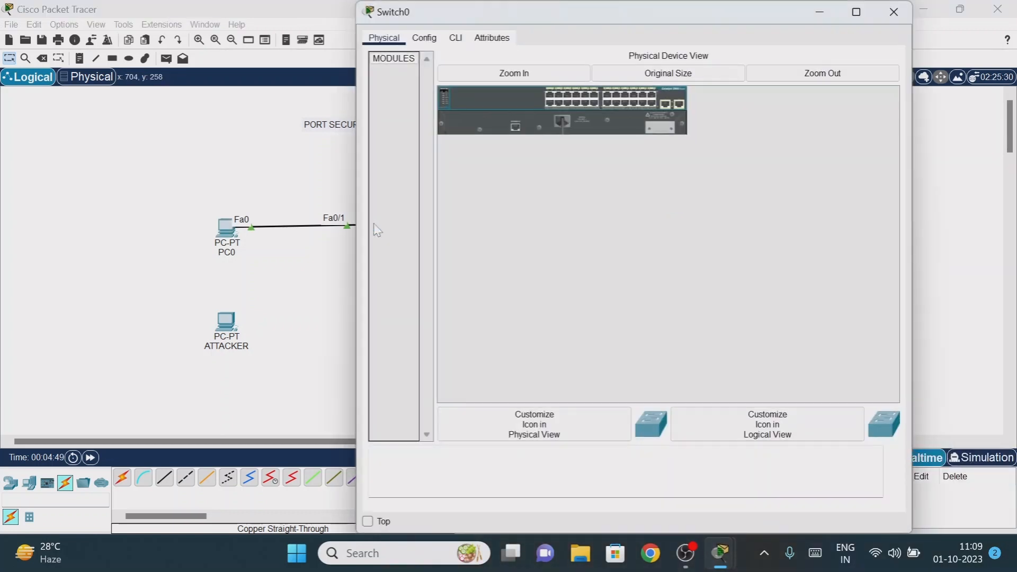
left_click_drag(591, 14, 699, 30)
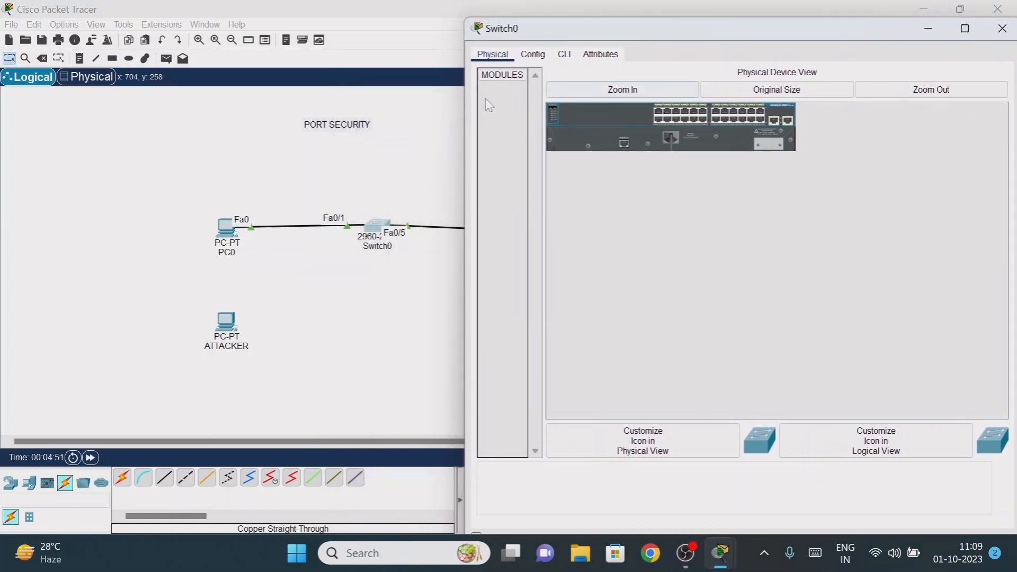
left_click(565, 58)
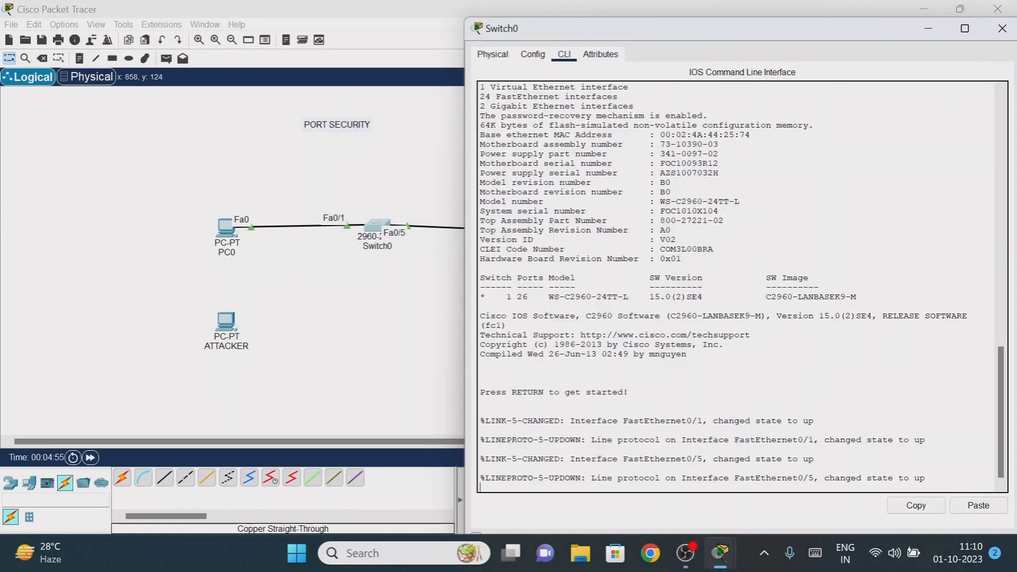
key("Return")
key("Return")
key("Return")
key("Return")
key("Return")
key("Return")
key("Return")
key("Return")
key("Return")
key("Return")
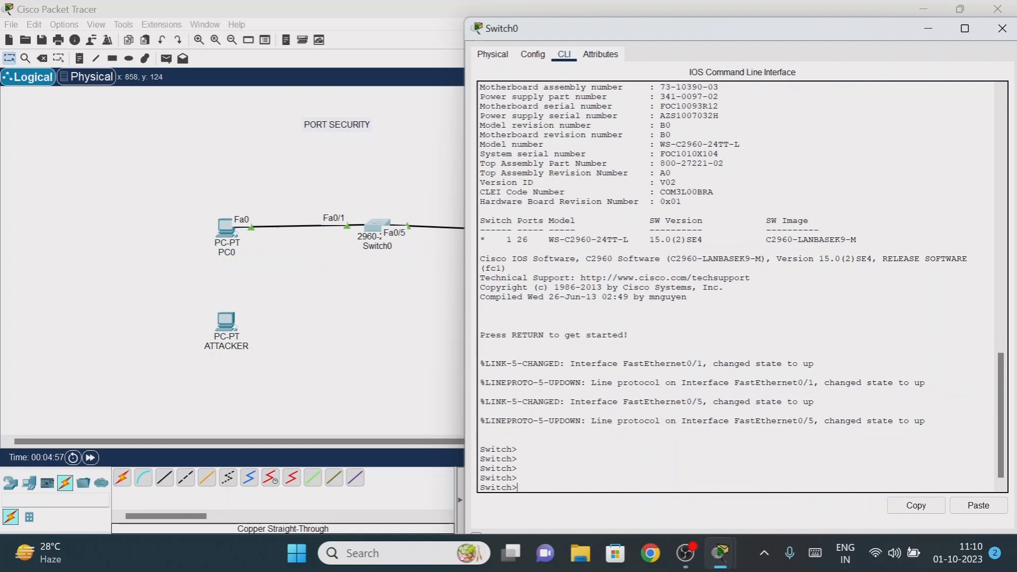
key("Return")
key("Return")
key("Return")
key("Return")
key("Return")
key("Return")
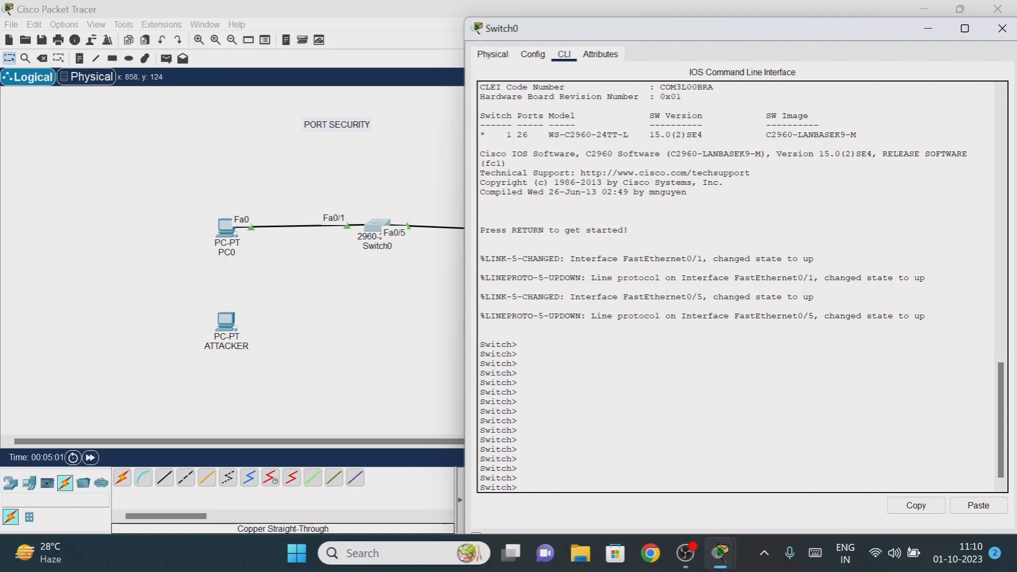
Enter privileged EXEC mode on Switch0 with the enable command
type("en")
key("Tab")
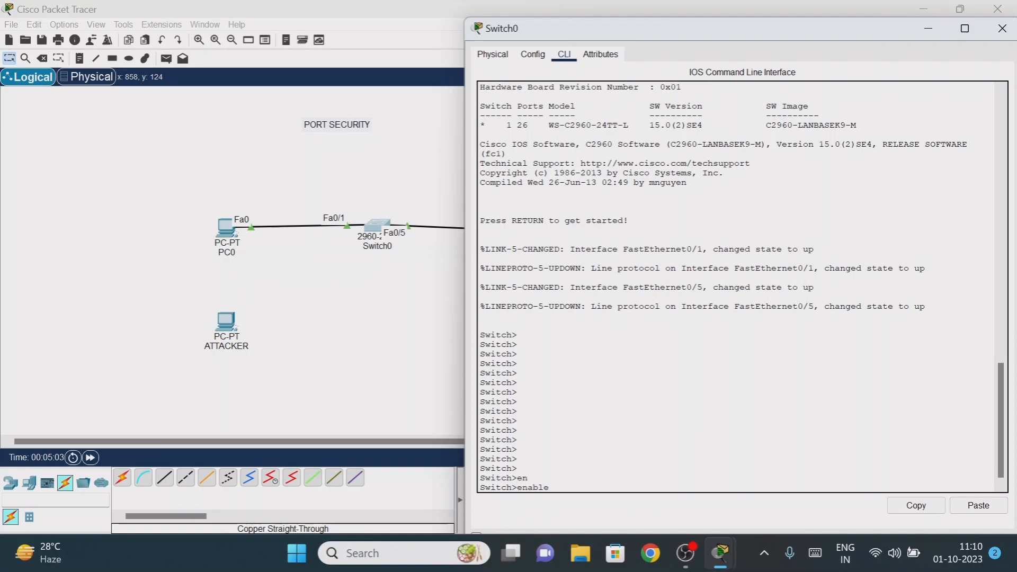
key("Return")
key("Return")
key("Return")
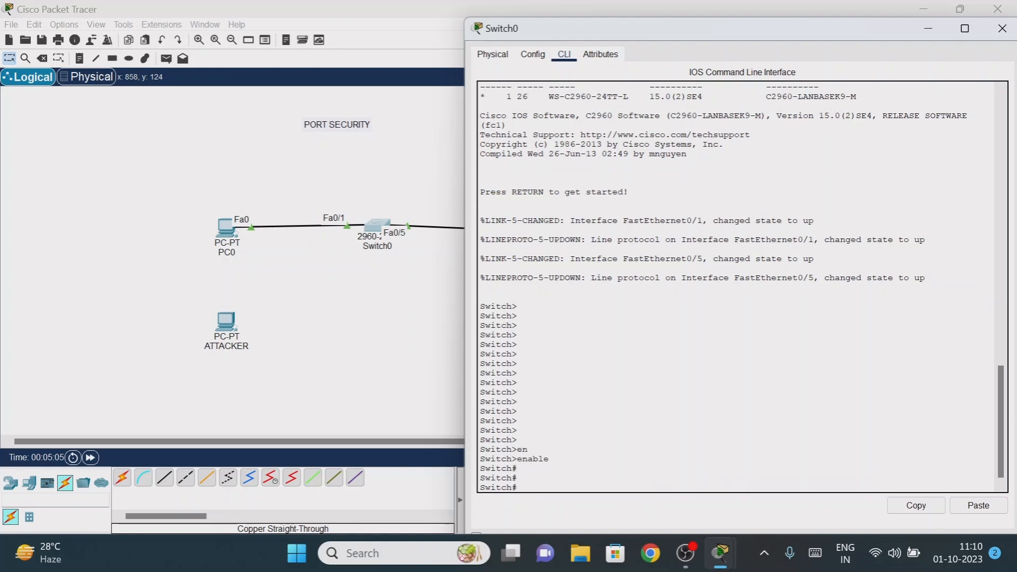
Display the MAC address table of Switch0 with the show mac-address-table command
key("shift+Up")
left_click_drag(637, 36, 657, 52)
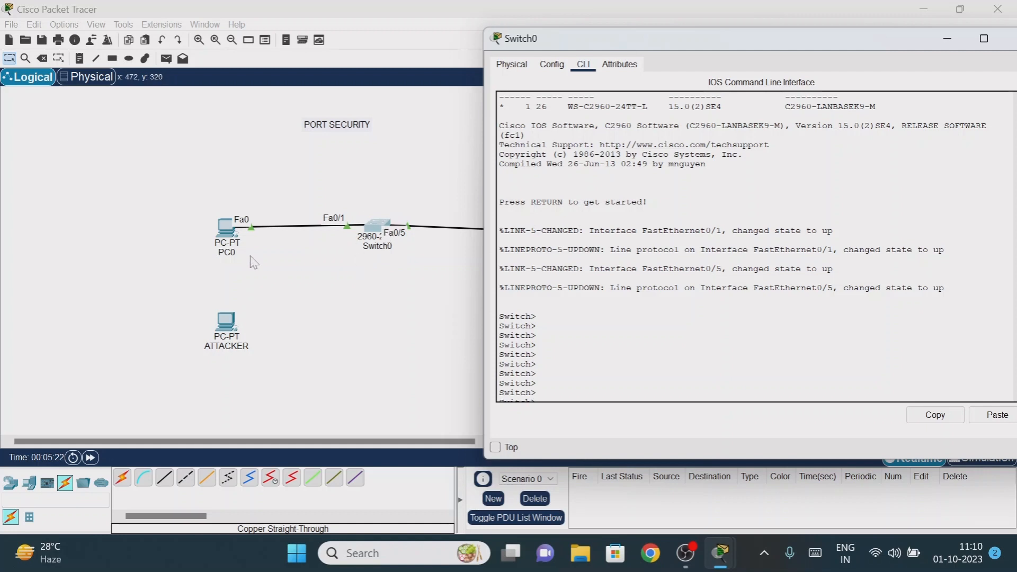
left_click(599, 385)
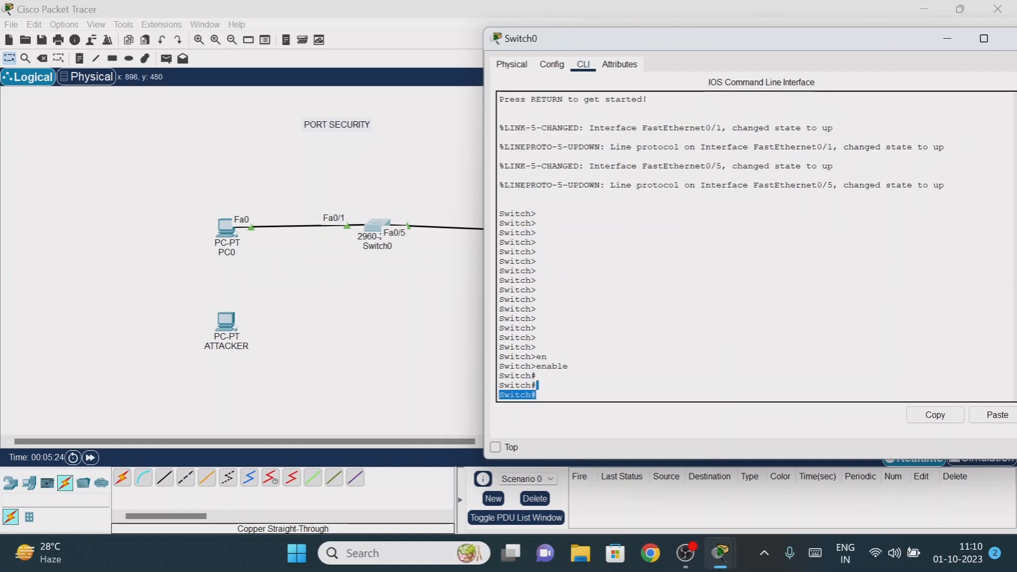
left_click(537, 385)
type("sh")
key("Tab")
type("mac")
key("Tab")
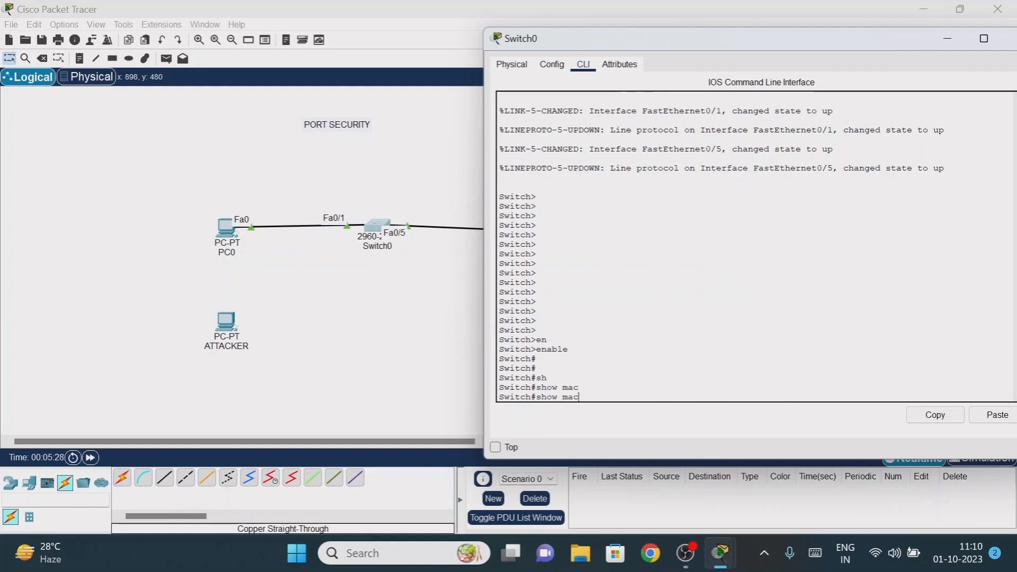
type("-")
key("Tab")
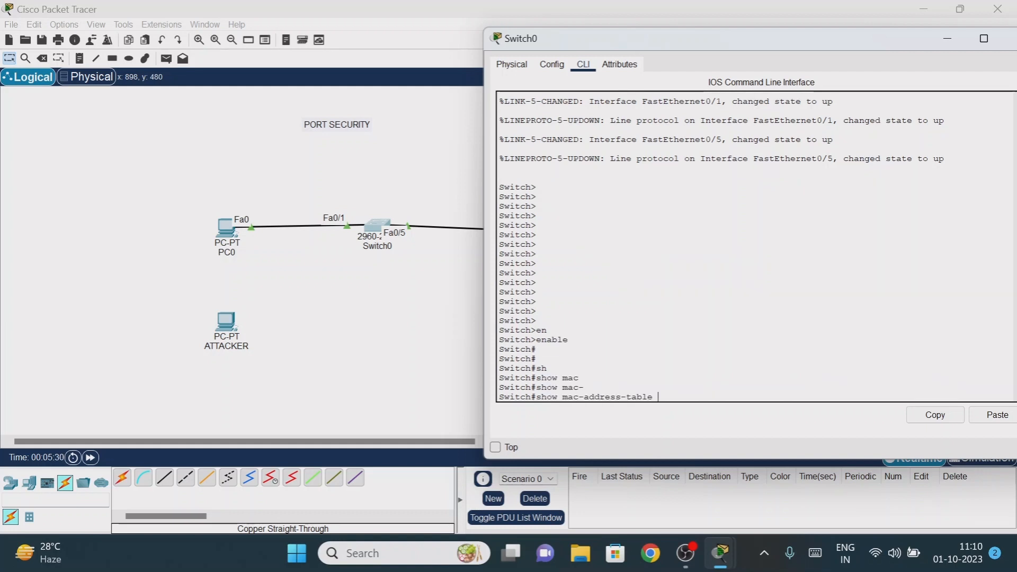
left_click_drag(536, 397, 589, 388)
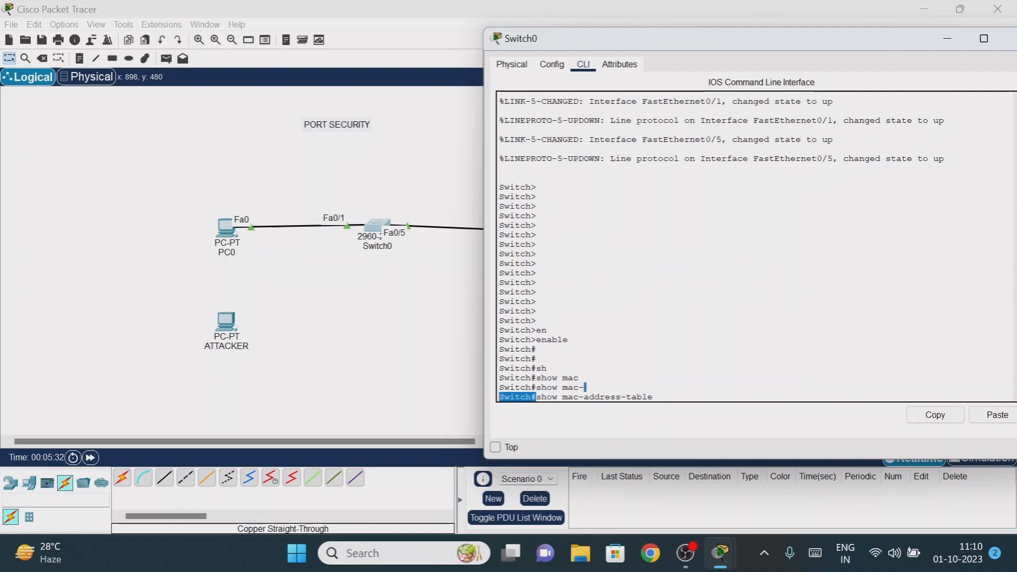
key("Return")
key("Return")
key("Return")
key("Return")
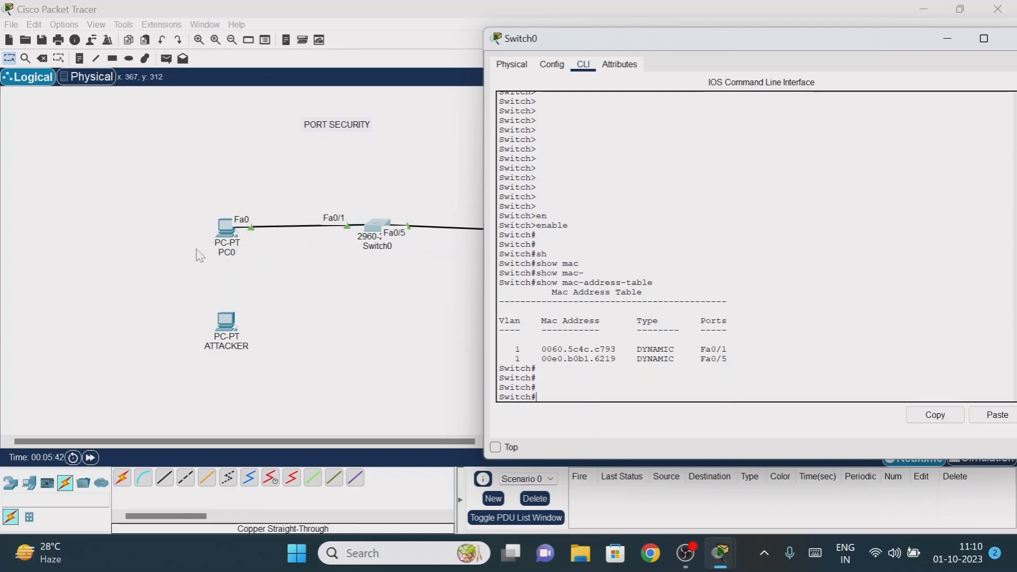
Examine the MAC address entries for Fa0/1 and Fa0/5 against the PCs connected to Switch0 in the topology
left_click_drag(540, 349, 616, 349)
left_click_drag(741, 46, 647, 59)
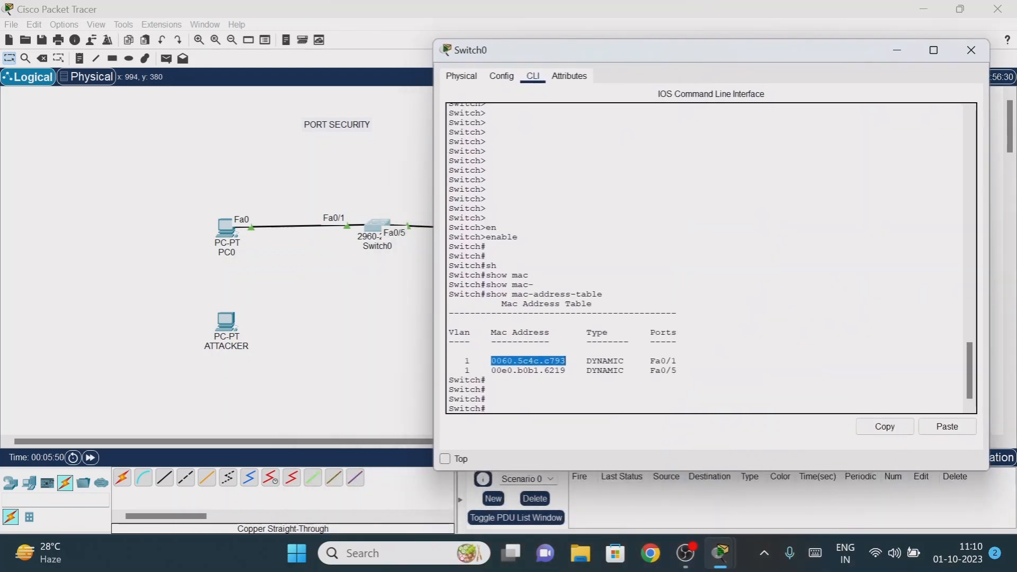
left_click_drag(491, 371, 569, 380)
left_click(569, 381)
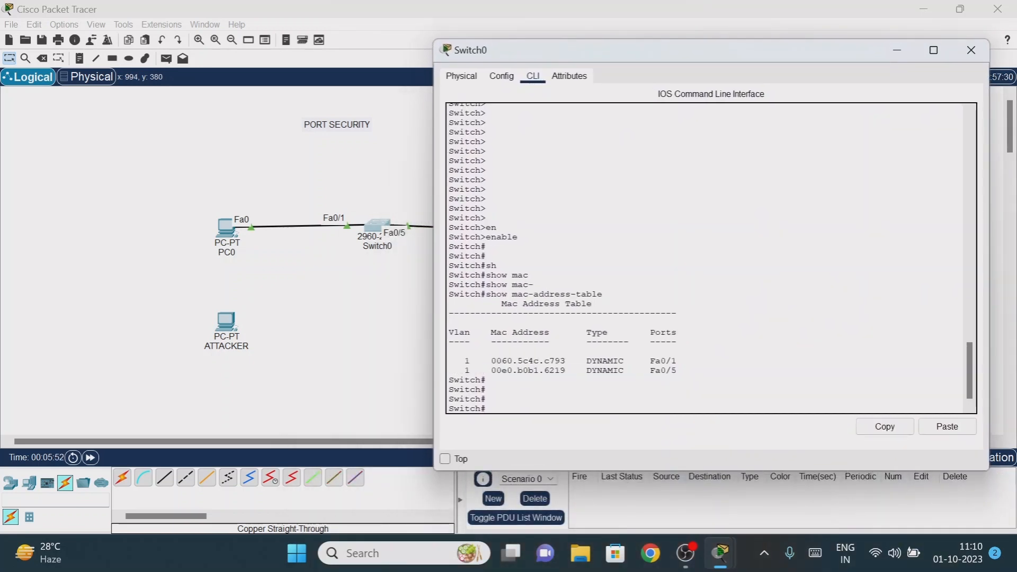
left_click_drag(699, 58, 706, 211)
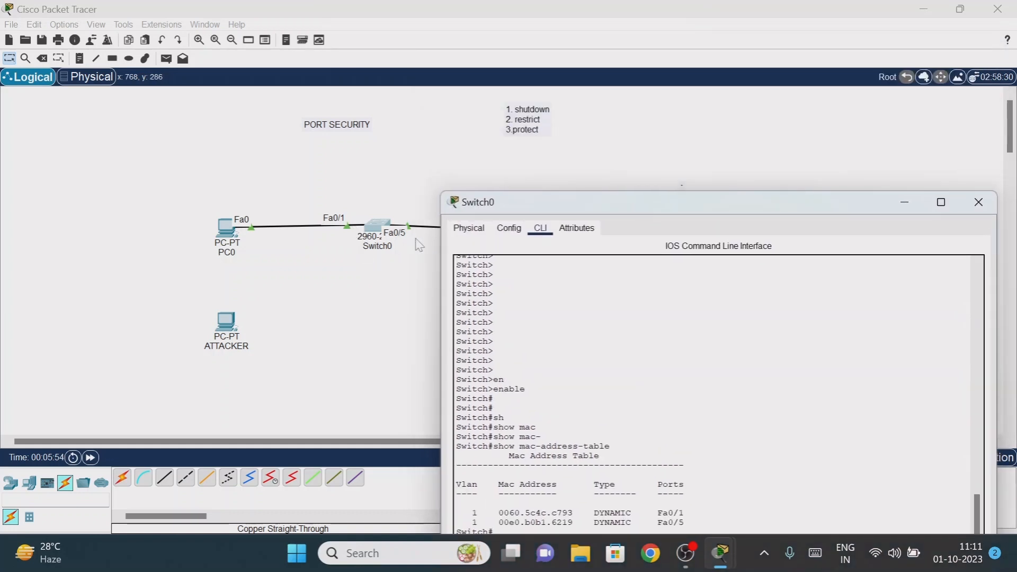
left_click_drag(597, 204, 646, 100)
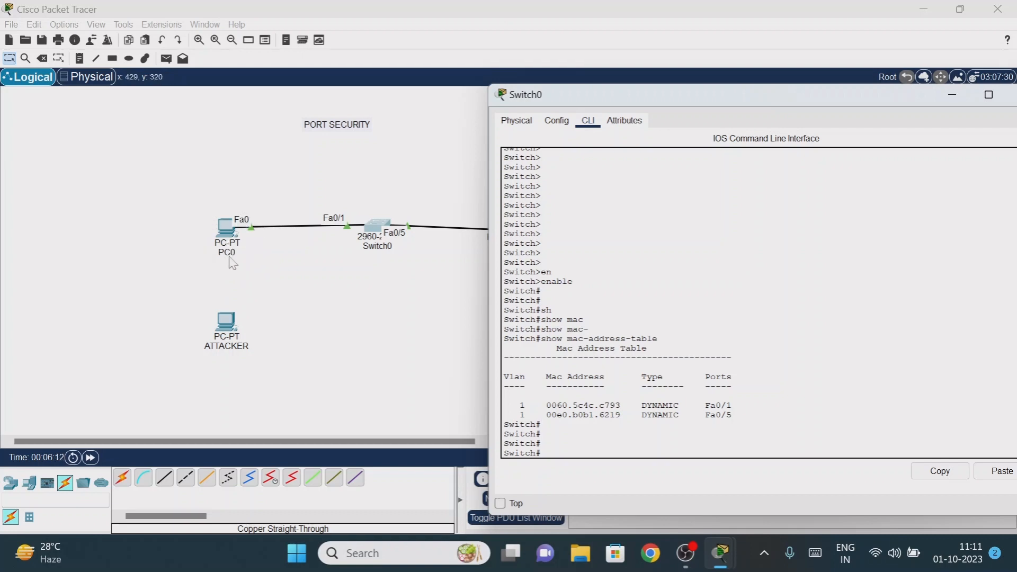
left_click_drag(678, 106, 631, 331)
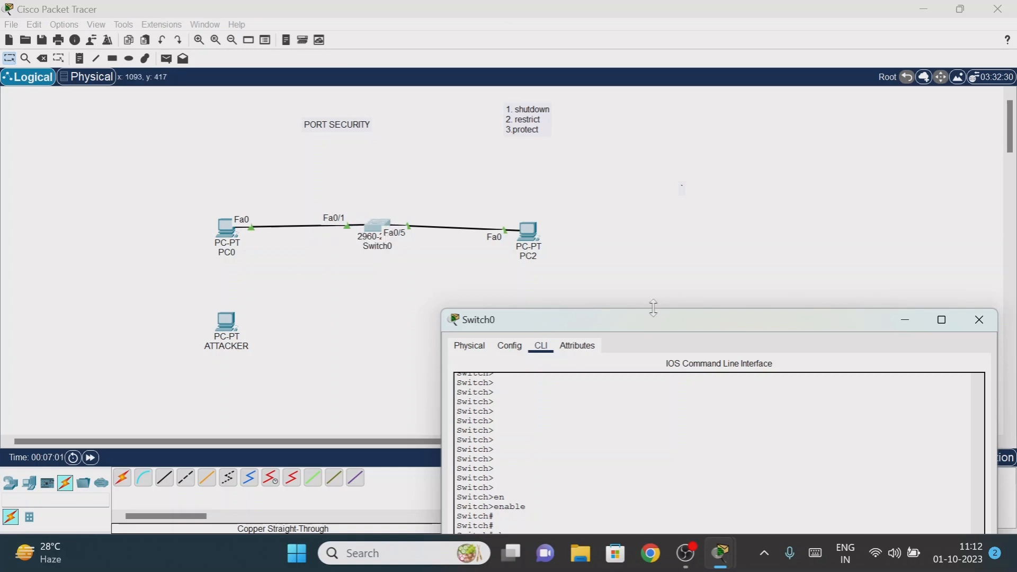
left_click_drag(642, 322, 669, 96)
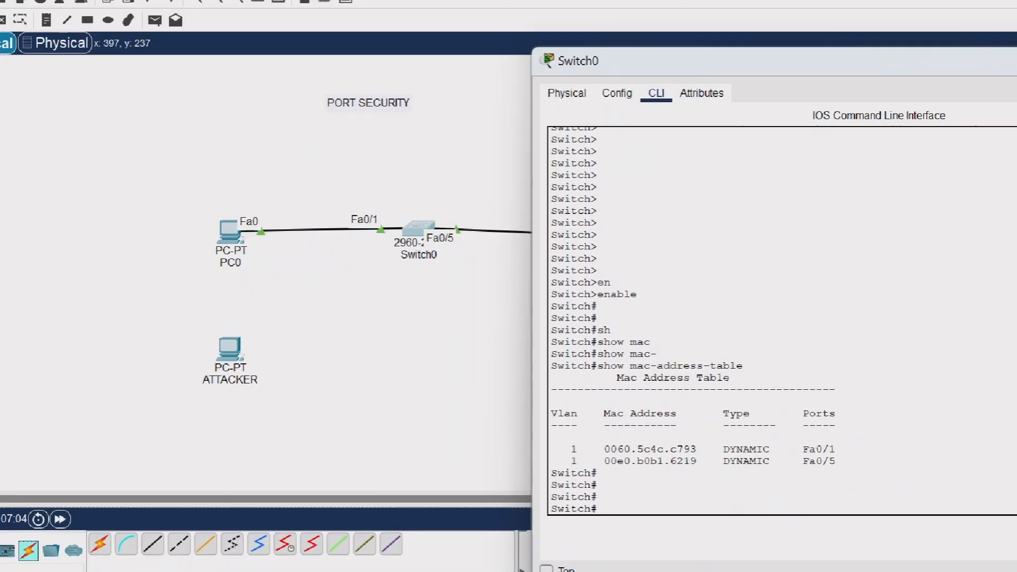
mouse_move(196, 242)
left_mouse_down()
mouse_move(228, 274)
mouse_move(198, 241)
left_mouse_up()
left_click_drag(245, 169, 262, 193)
left_click_drag(252, 174, 281, 186)
left_click_drag(279, 145, 283, 186)
mouse_move(286, 186)
left_mouse_down()
mouse_move(310, 175)
mouse_move(302, 164)
left_mouse_up()
left_click_drag(329, 139, 332, 152)
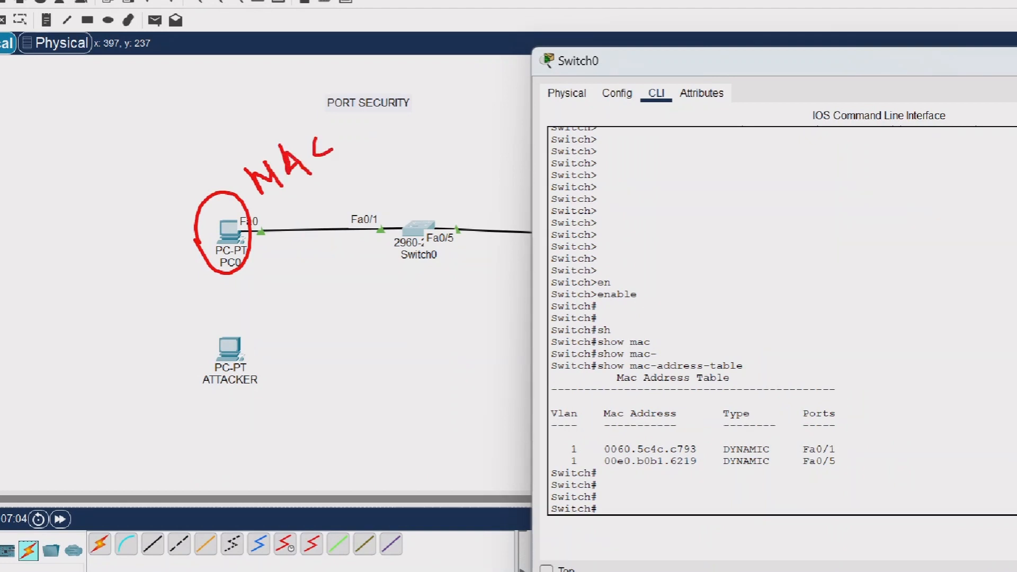
mouse_move(384, 209)
left_mouse_down()
mouse_move(439, 196)
mouse_move(411, 262)
mouse_move(391, 211)
mouse_move(287, 210)
mouse_move(290, 194)
left_mouse_up()
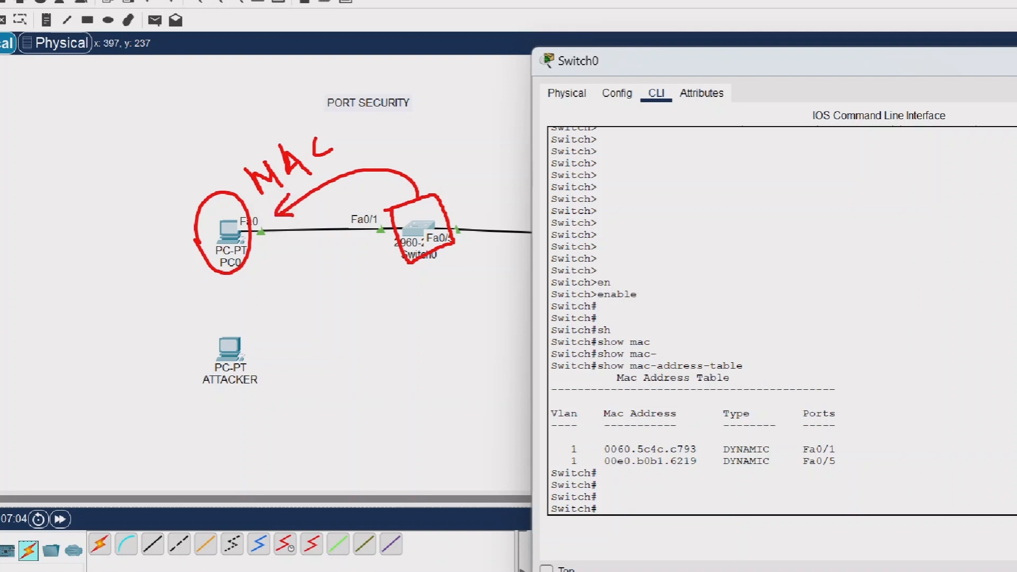
left_click_drag(210, 340, 241, 323)
mouse_move(393, 225)
left_mouse_down()
mouse_move(352, 226)
mouse_move(266, 290)
mouse_move(238, 339)
mouse_move(261, 342)
left_mouse_up()
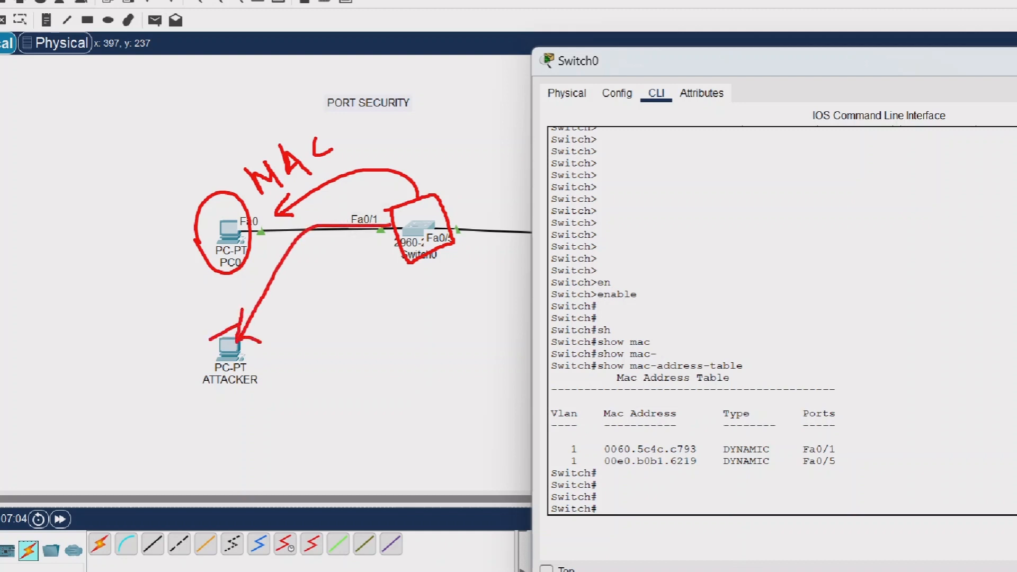
left_click_drag(246, 362, 366, 264)
left_click_drag(354, 258, 363, 276)
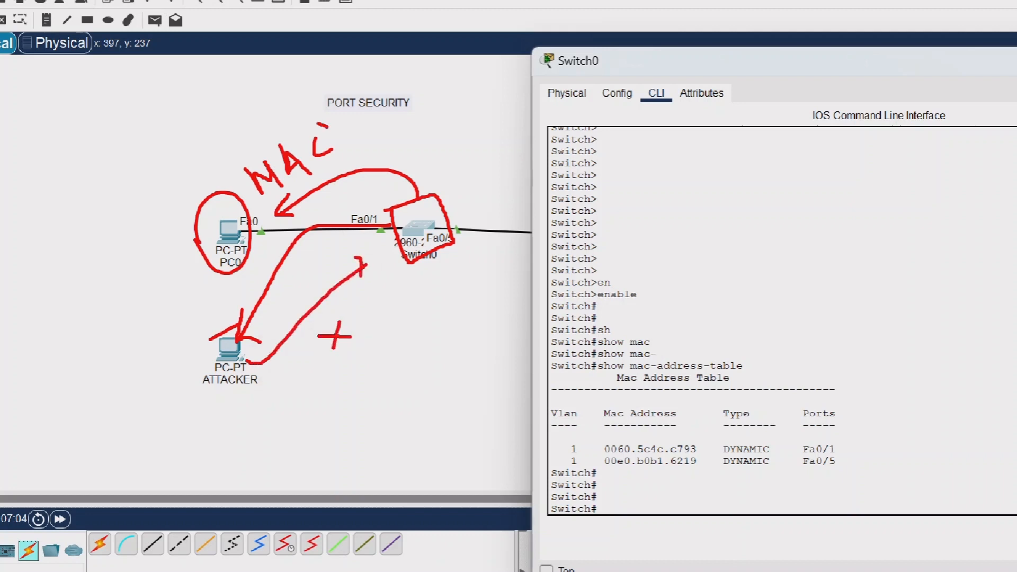
left_click_drag(319, 124, 479, 268)
key("Escape")
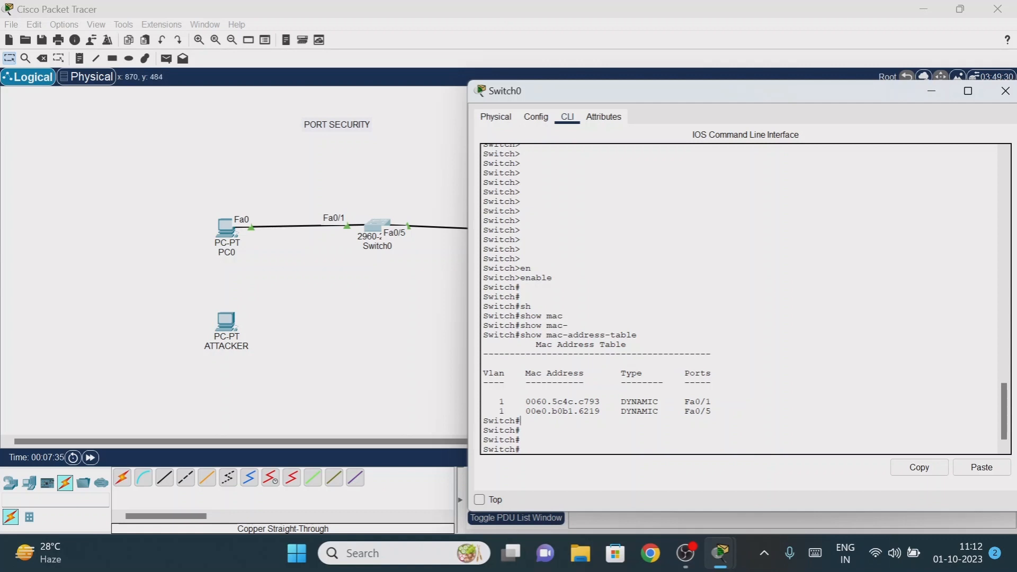
Copy the MAC address listed for port Fa0/1 in the MAC address table and return to the switch prompt
left_click_drag(643, 94, 656, 100)
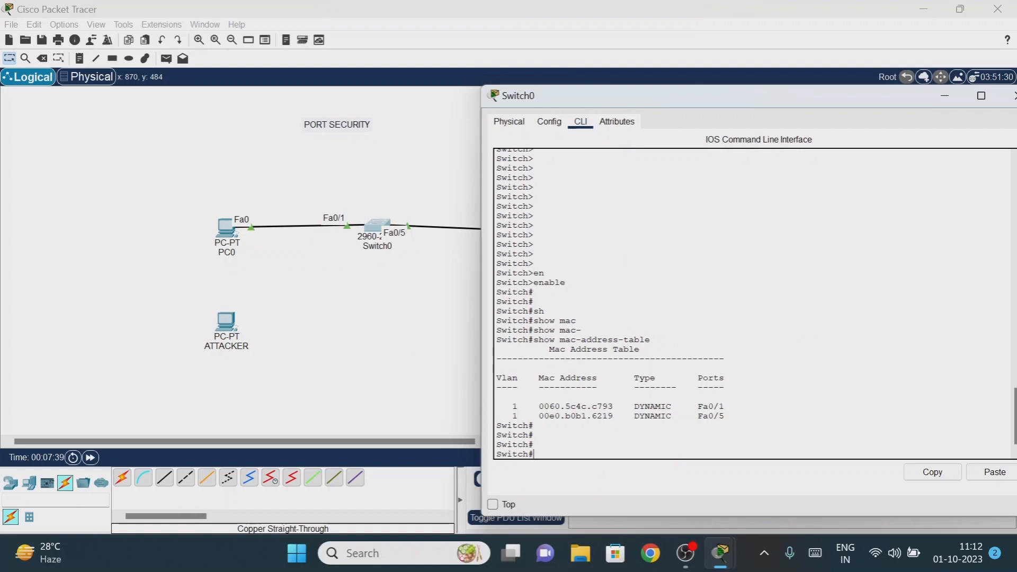
left_click_drag(538, 406, 607, 406)
right_click(602, 409)
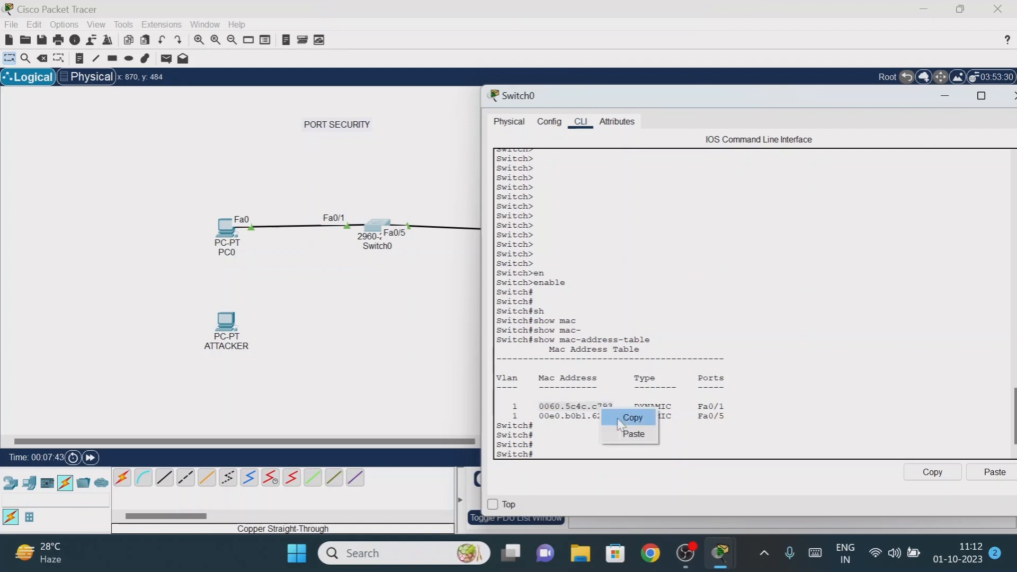
left_click(619, 419)
left_click(535, 454)
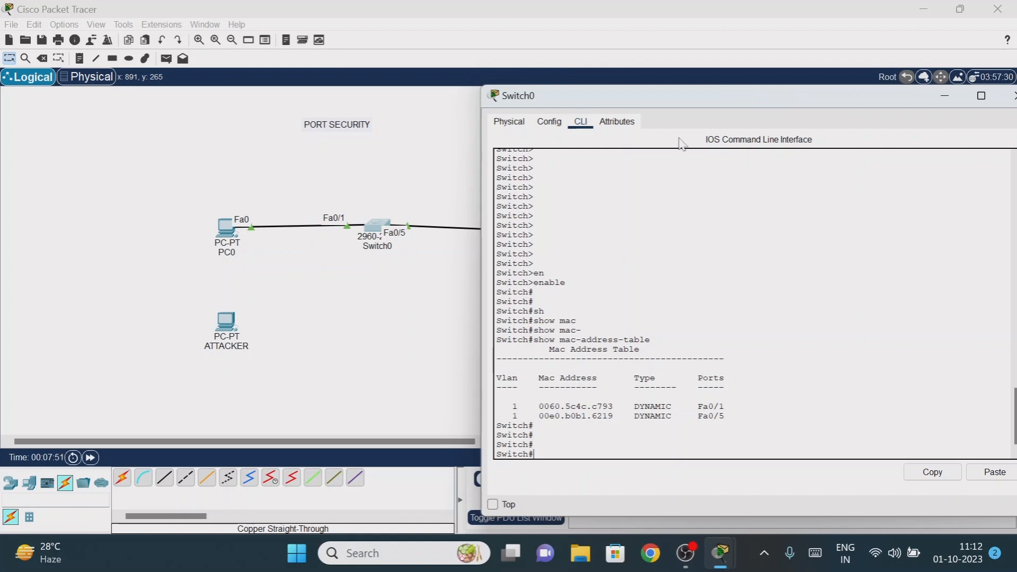
Clear the learned entries on Switch0 with the clear mac-address-table command
left_click_drag(693, 102, 699, 61)
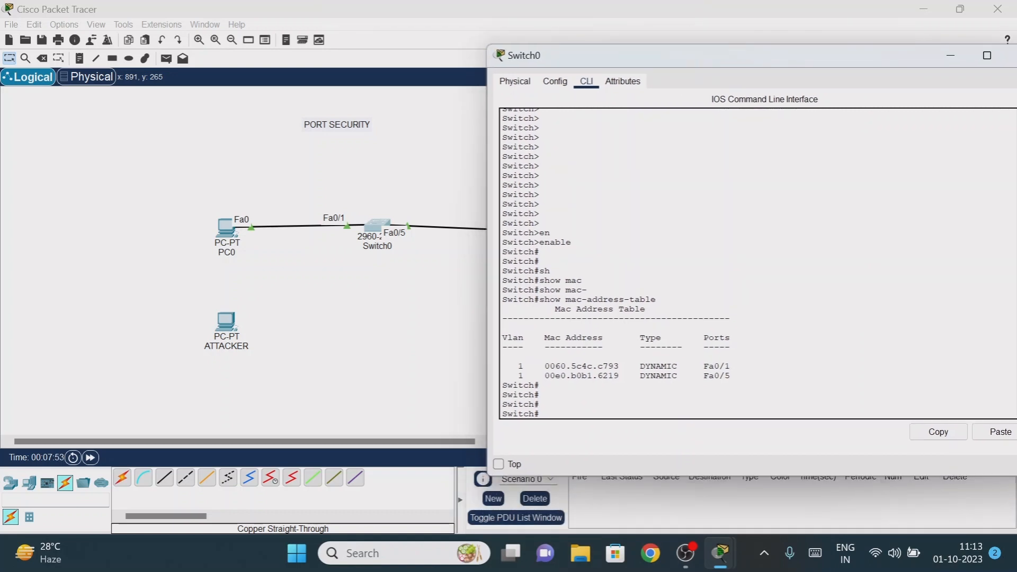
type("r")
key("Tab")
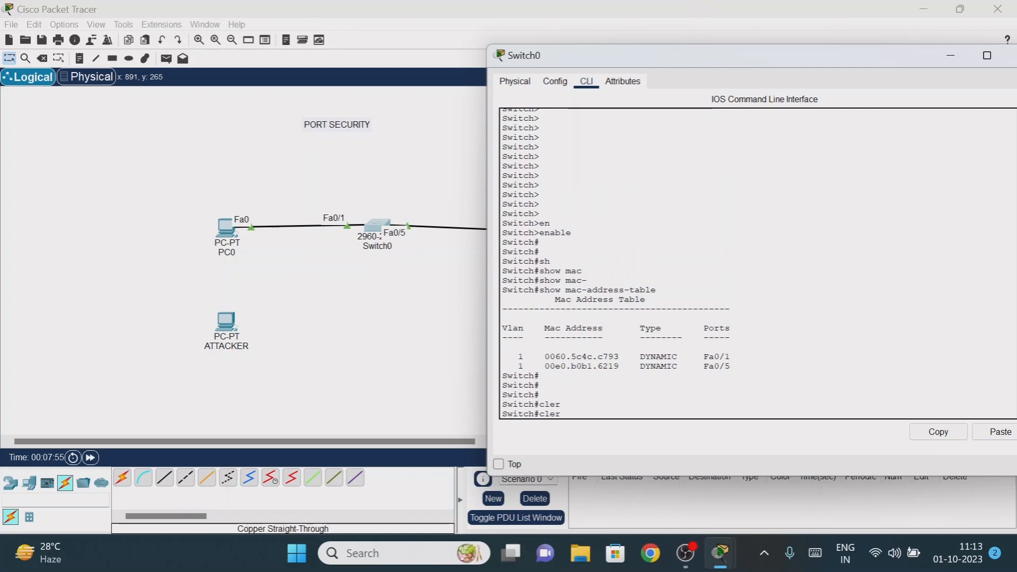
key("Tab")
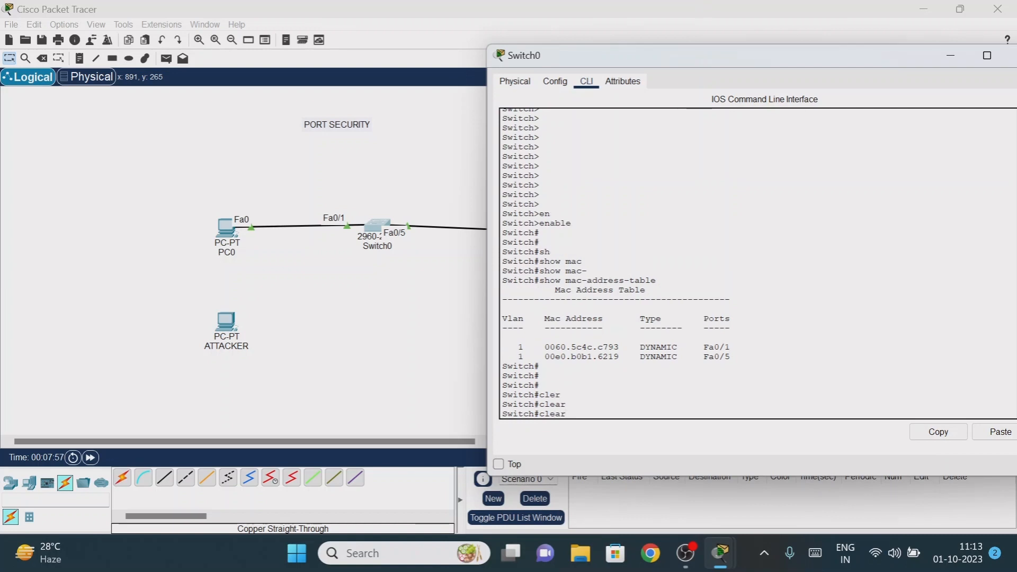
type("ar mac-")
key("Tab")
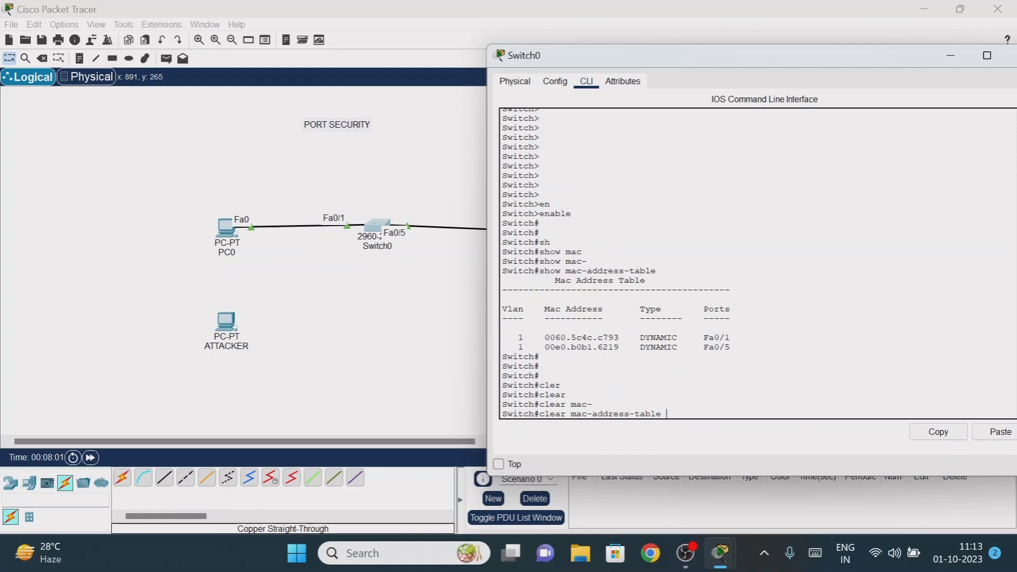
key("Return")
key("Return")
key("Return")
key("Return")
key("Return")
key("Return")
key("Return")
key("Return")
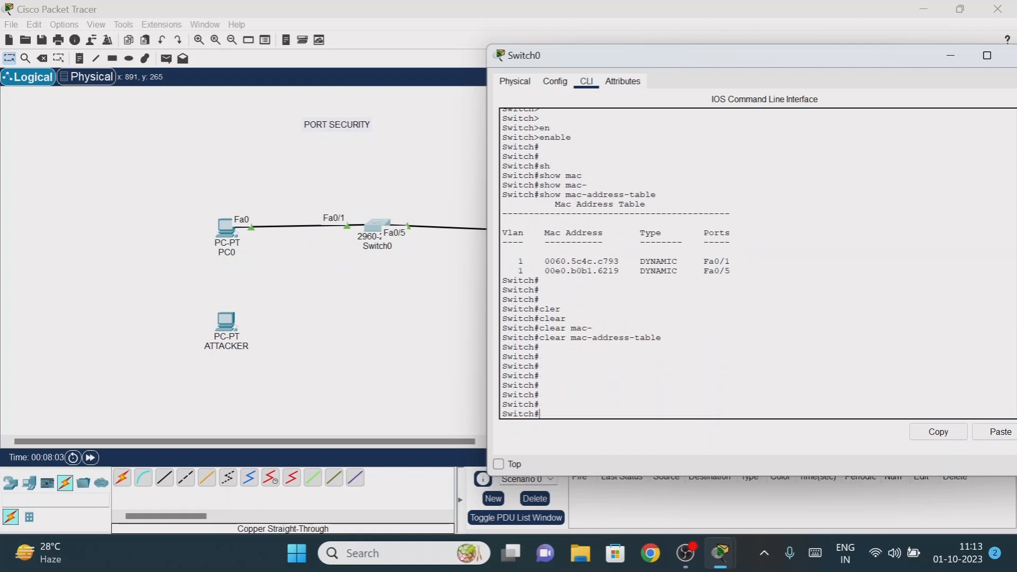
Enter global configuration mode on Switch0 with the configure terminal command
type("confi")
key("Tab")
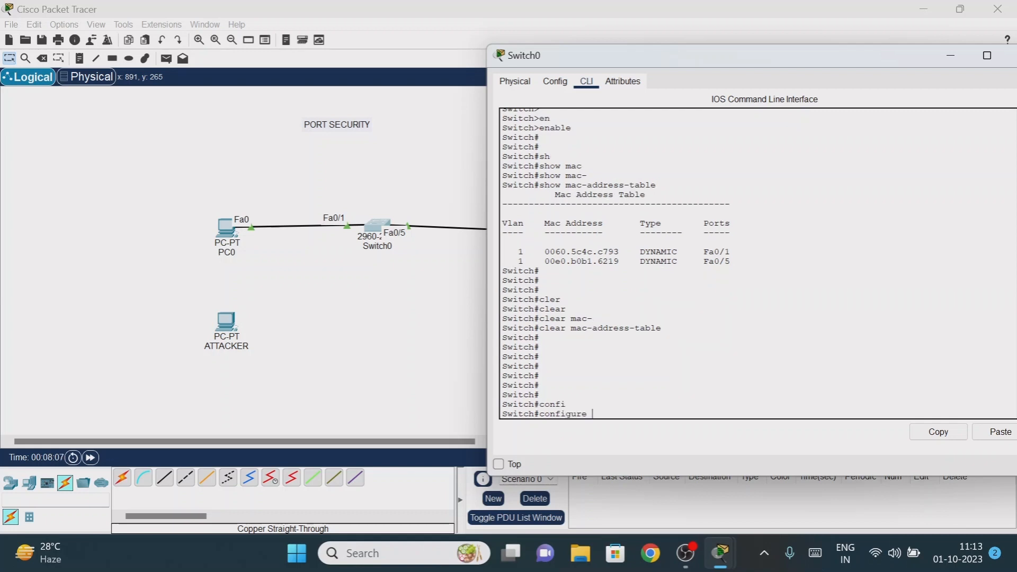
type("ter")
key("Tab")
key("Return")
key("Return")
key("Return")
key("Return")
key("Return")
key("Return")
key("Return")
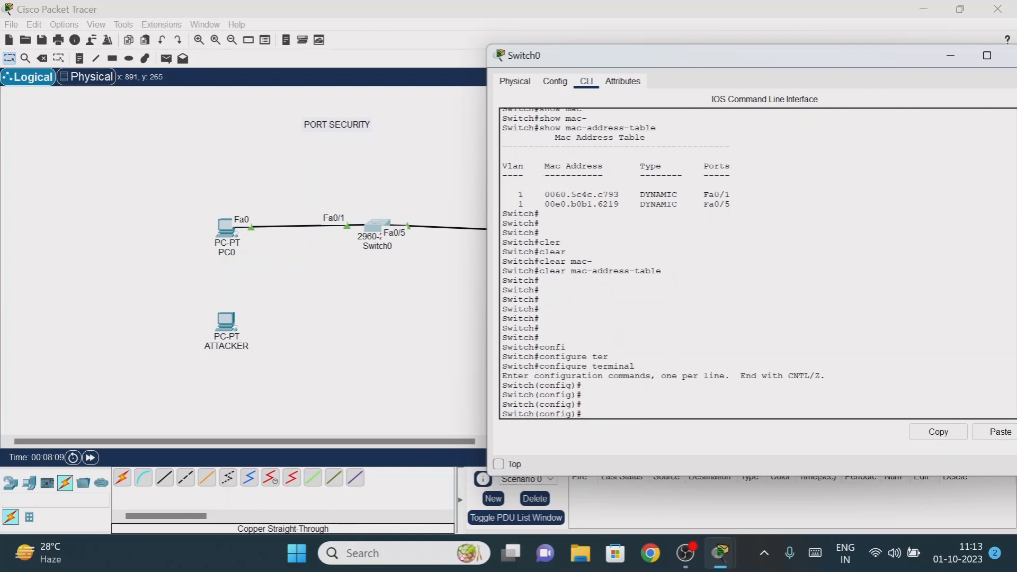
key("Return")
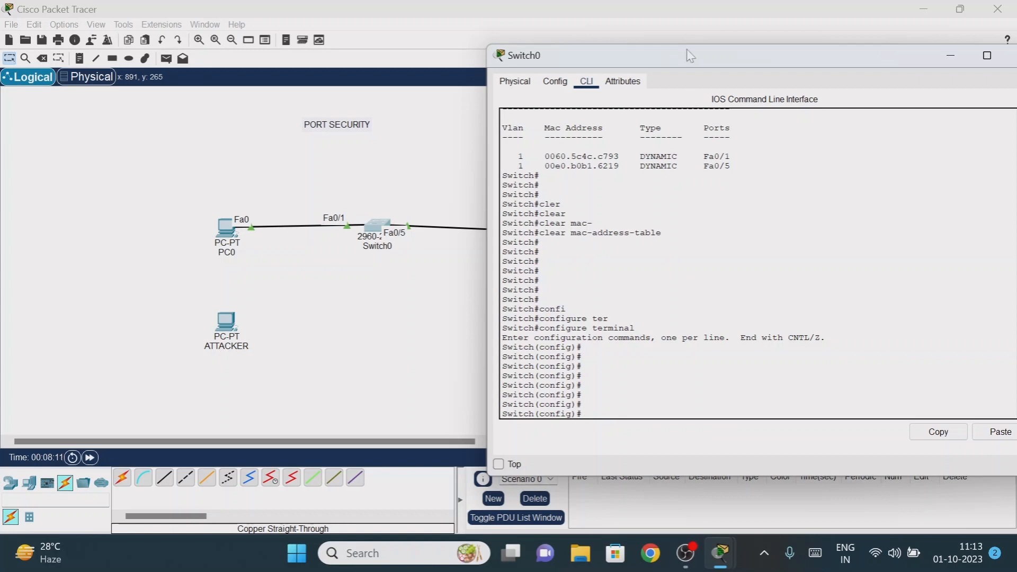
Enter interface configuration mode for fa0/1 on Switch0
left_click_drag(683, 63, 700, 48)
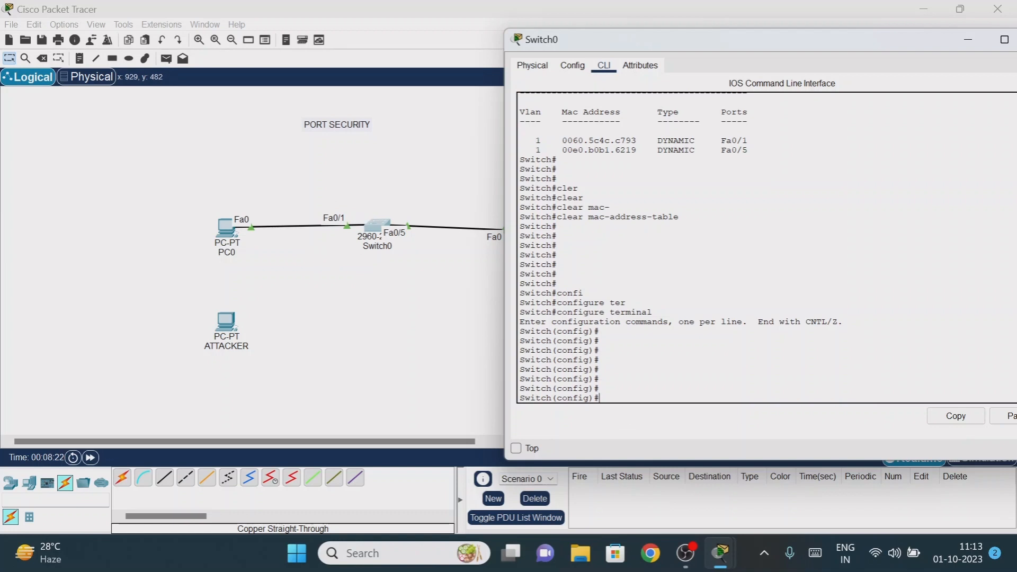
key("Tab")
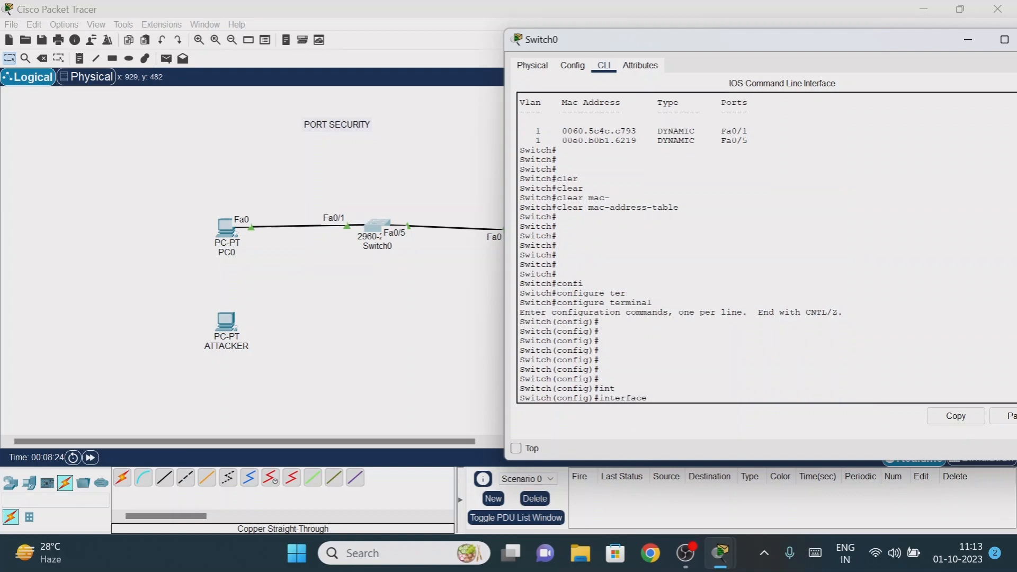
type("fa0/1")
key("Return")
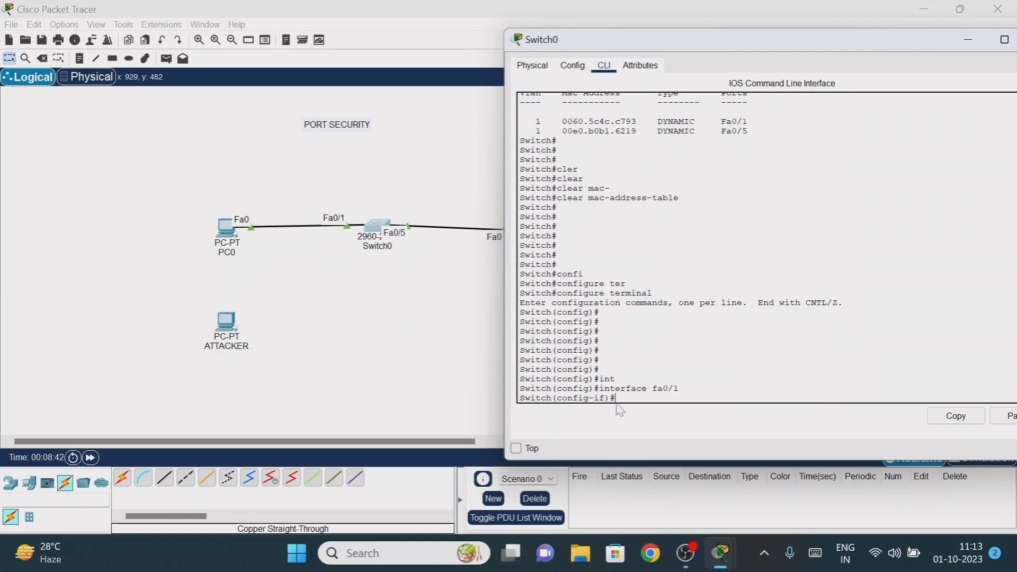
Set interface fa0/1 to access mode with the switchport mode access command
type("sw")
key("Tab")
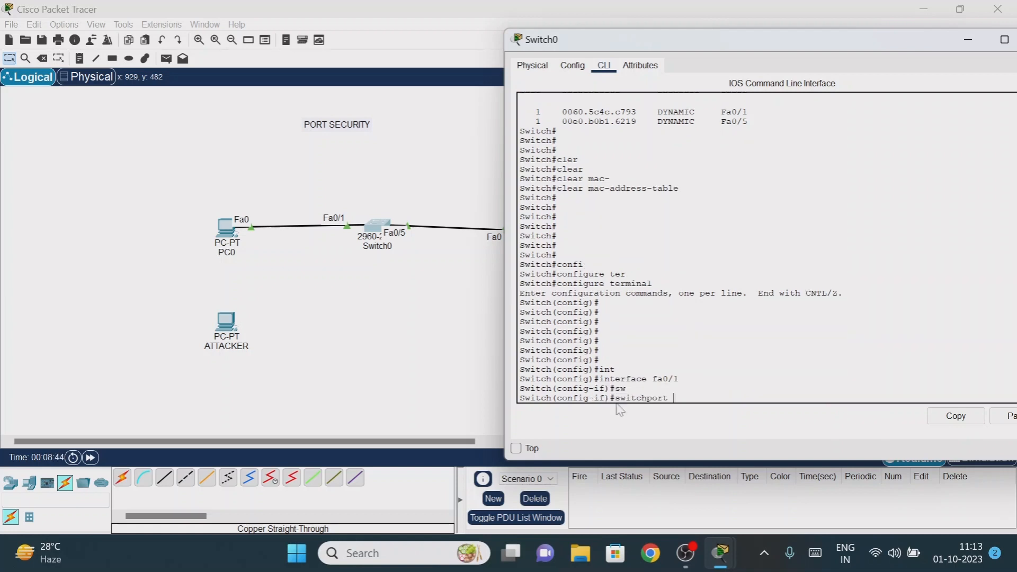
type("mo")
key("Tab")
type("ac")
key("Tab")
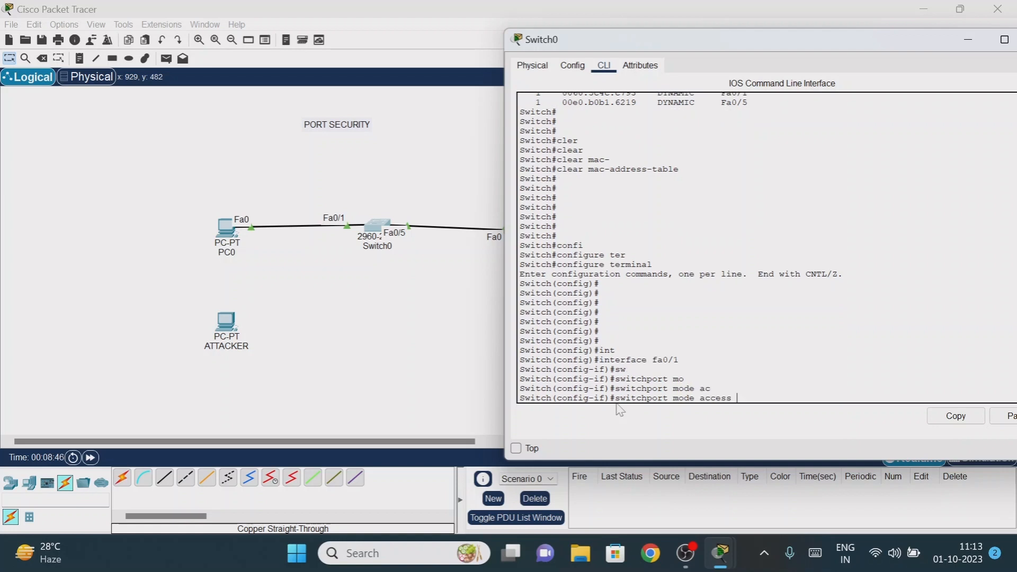
key("Return")
key("Return")
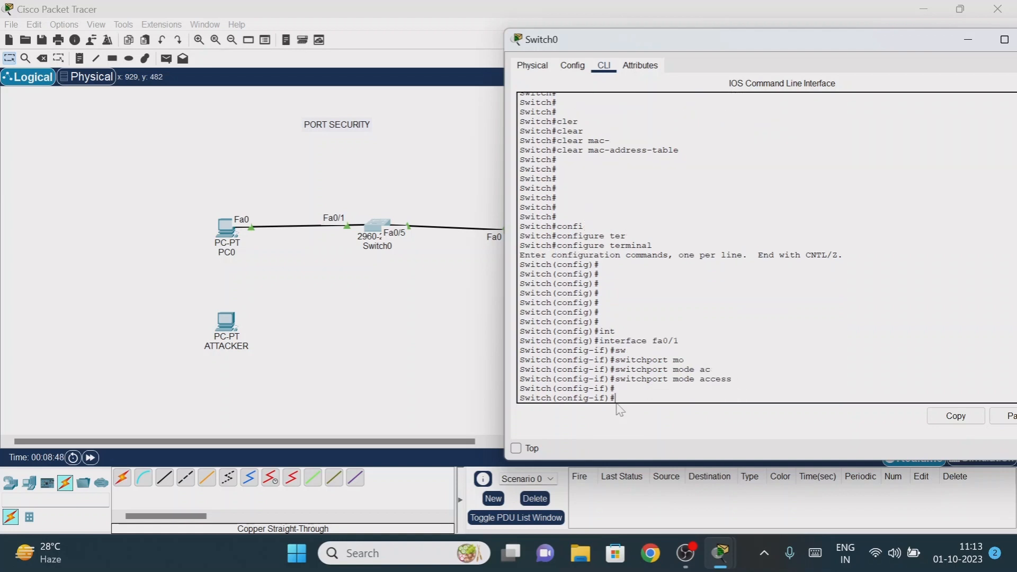
Enable port security on interface fa0/1 with the switchport port-security command
type("sw")
key("Tab")
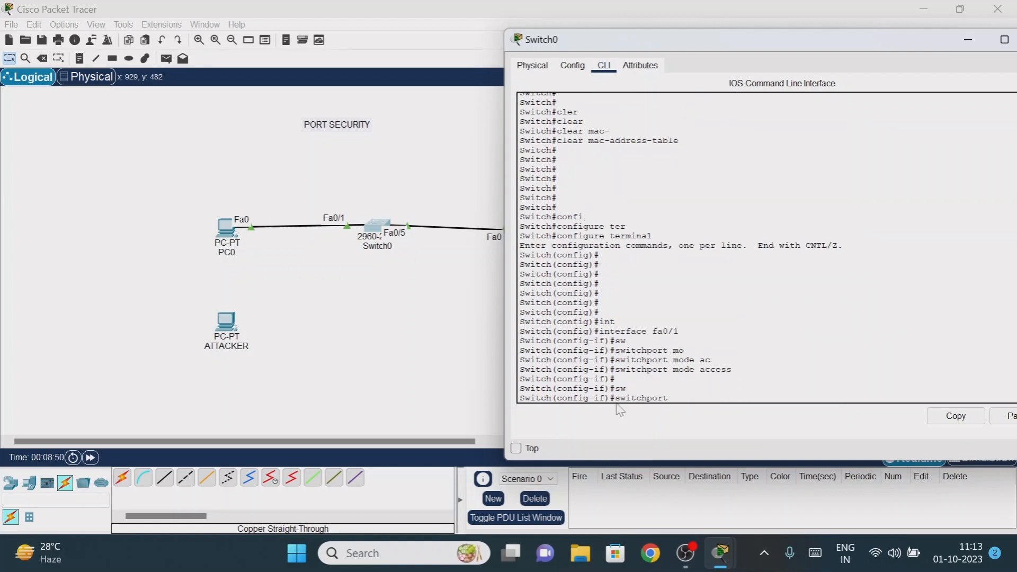
type("po")
key("Tab")
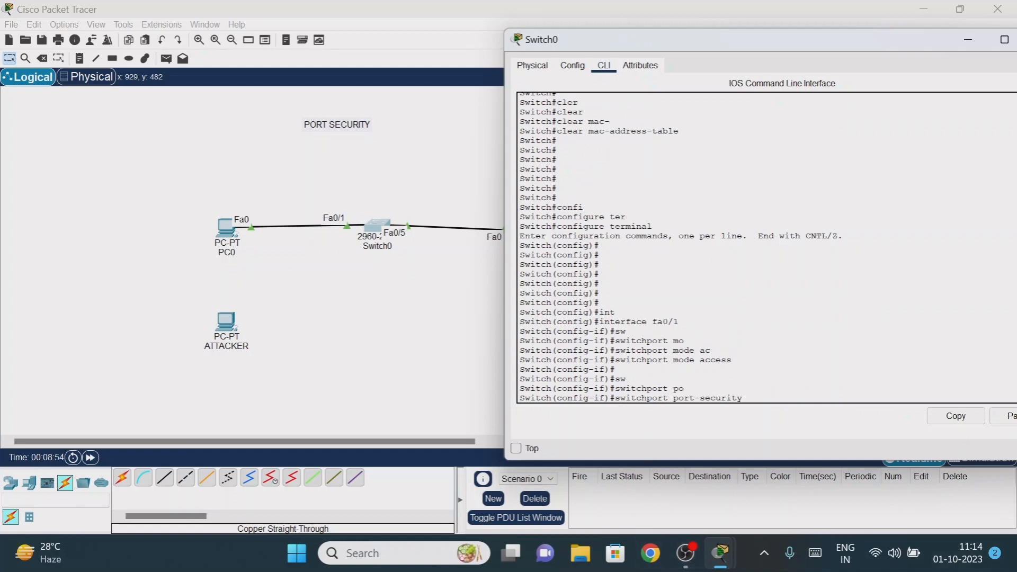
key("Return")
key("Return")
key("Return")
key("Return")
key("Return")
key("Return")
key("Return")
key("Return")
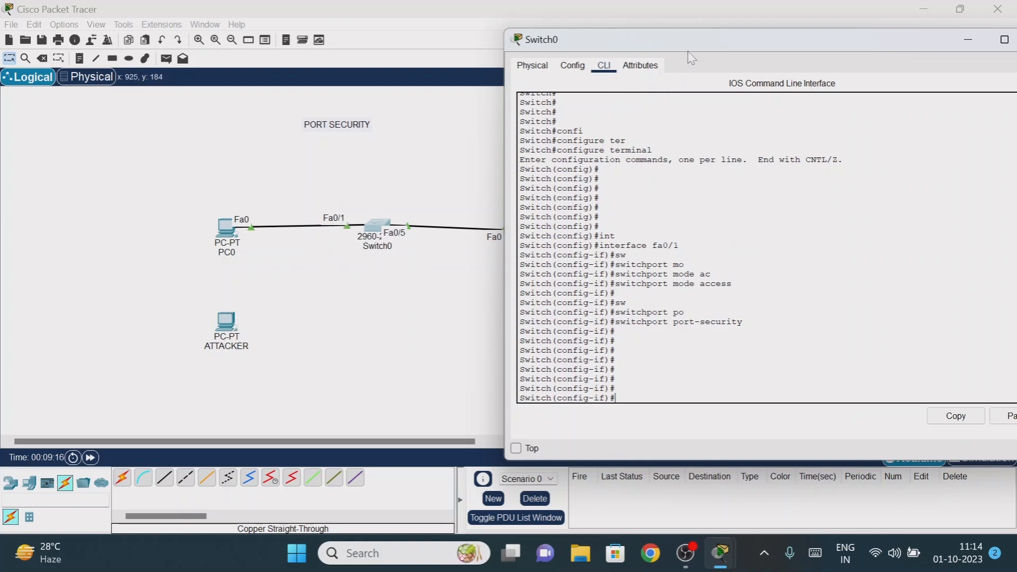
Begin a new switchport port-security command for fa0/1 and list its available options with the context help
left_click_drag(691, 53, 651, 213)
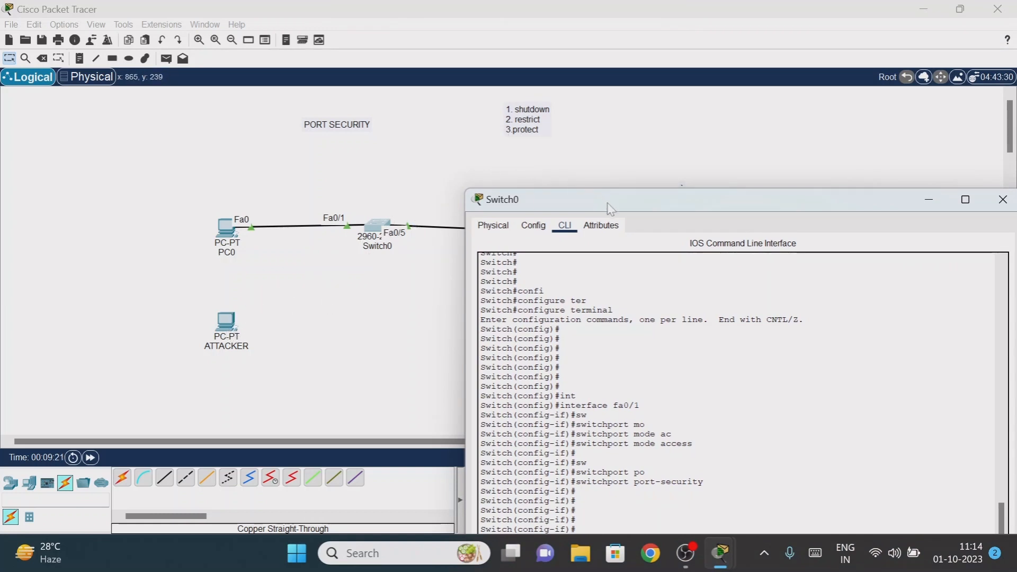
left_click_drag(610, 208, 617, 51)
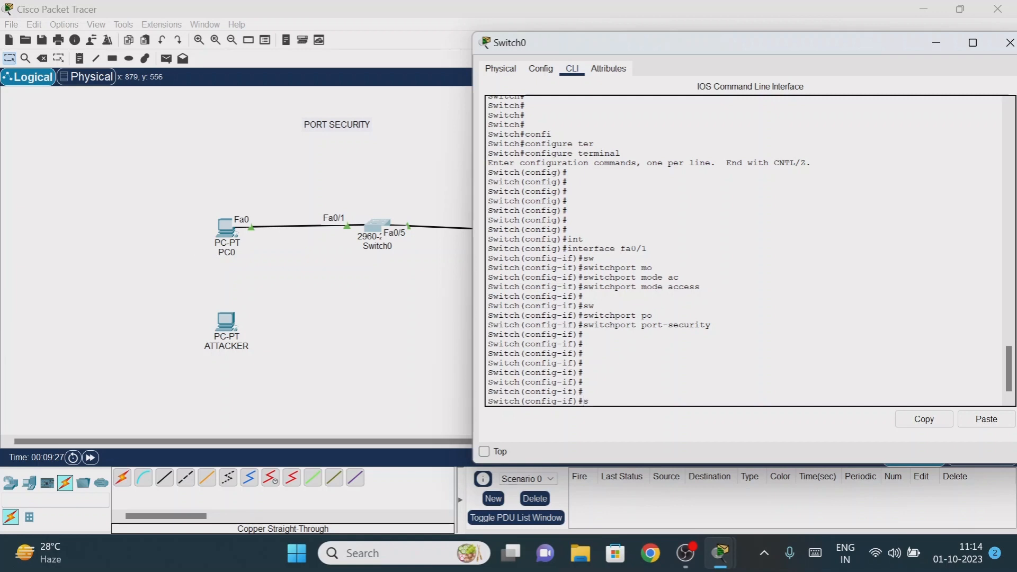
type("w")
key("Tab")
type("po")
key("Tab")
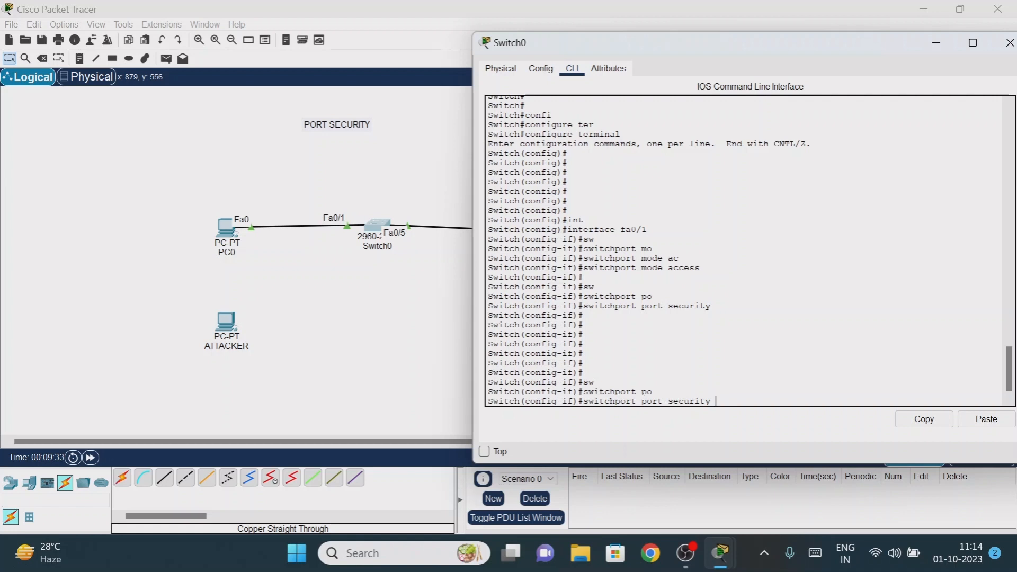
type("?")
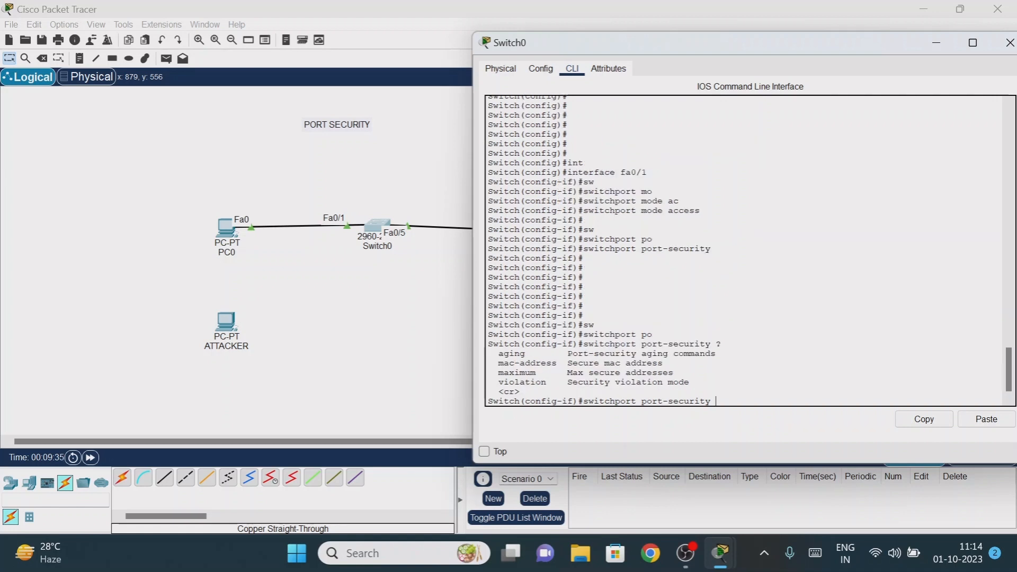
left_click_drag(498, 353, 659, 382)
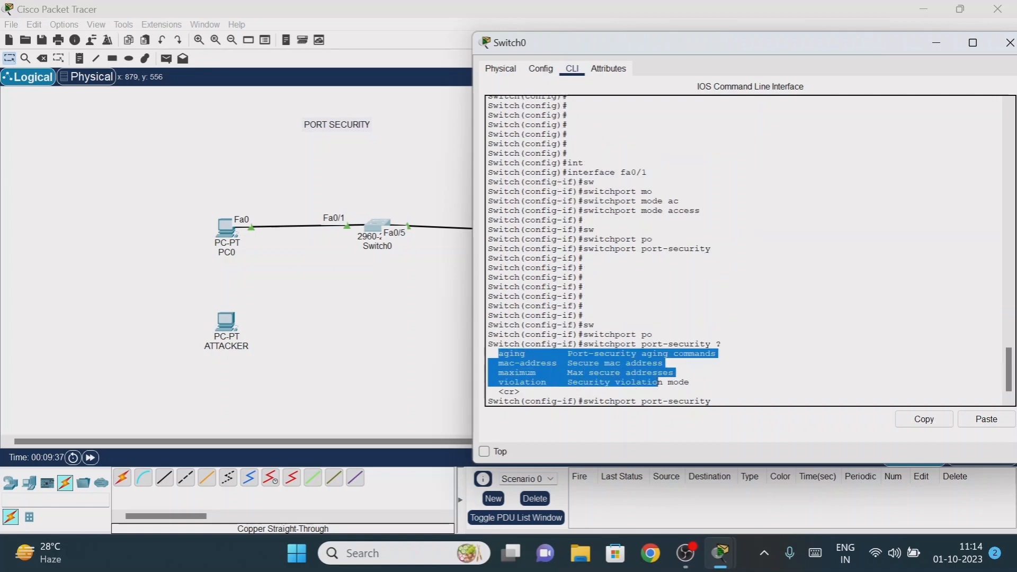
left_click(690, 381)
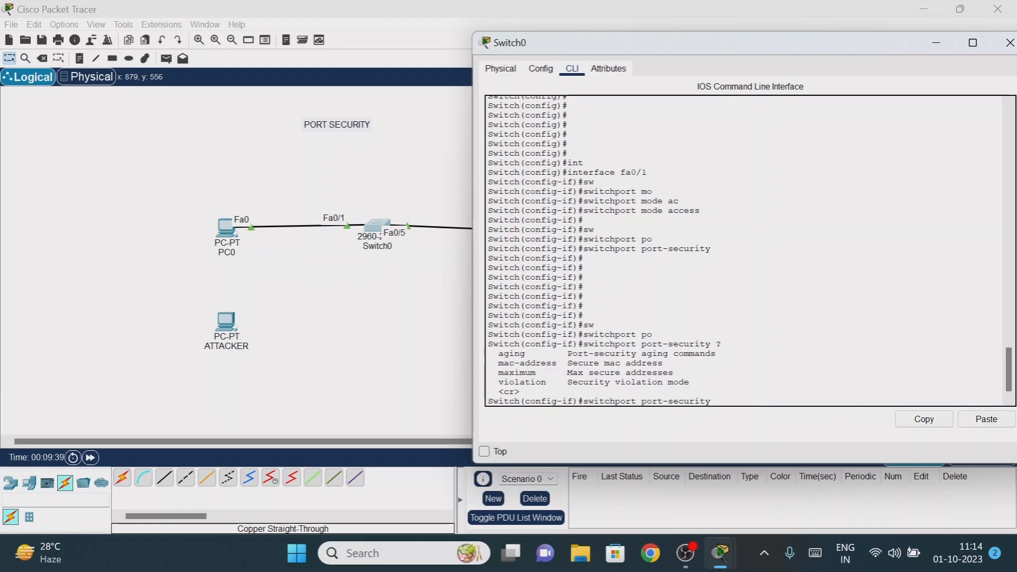
left_click_drag(498, 364, 675, 373)
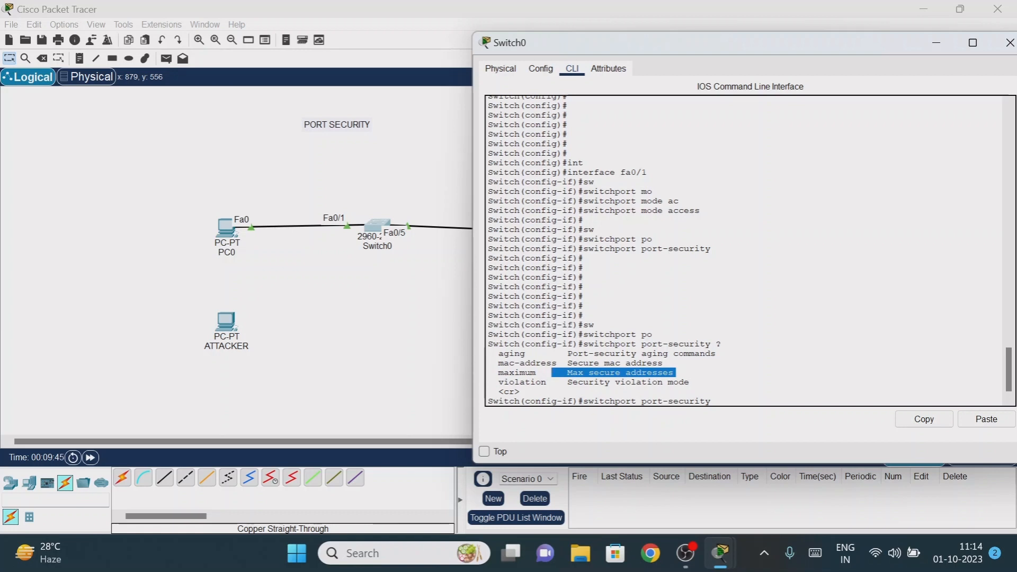
left_click_drag(498, 362, 528, 358)
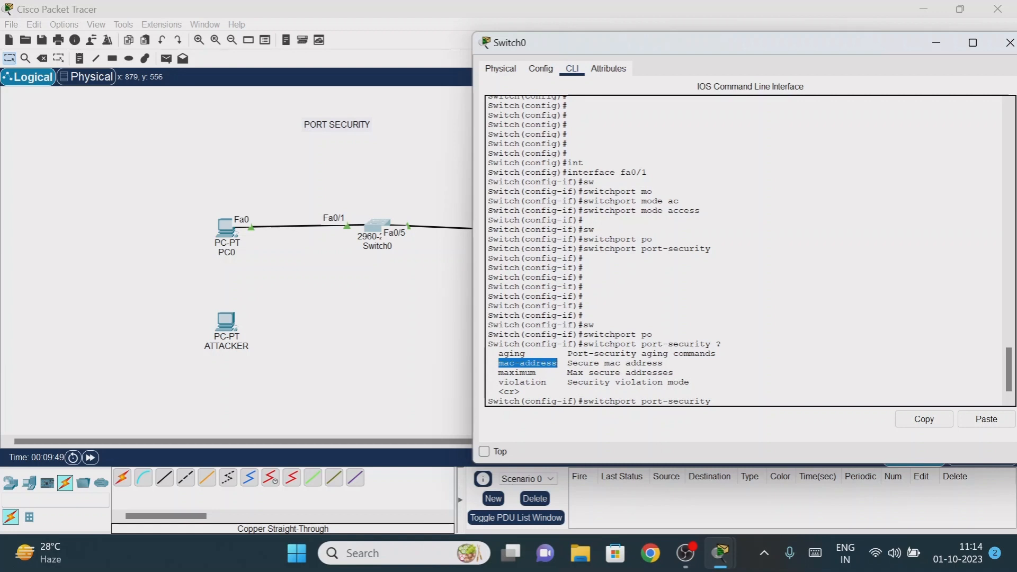
left_click(529, 363)
Extend the port-security command with the mac-address keyword and list the address options it accepts
type("m")
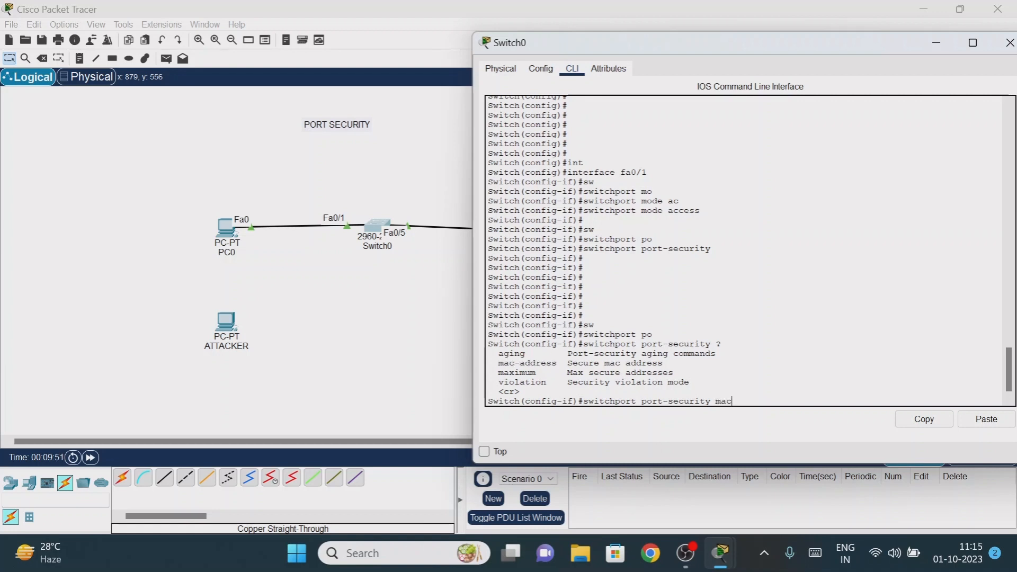
type("ac")
key("Tab")
type("?")
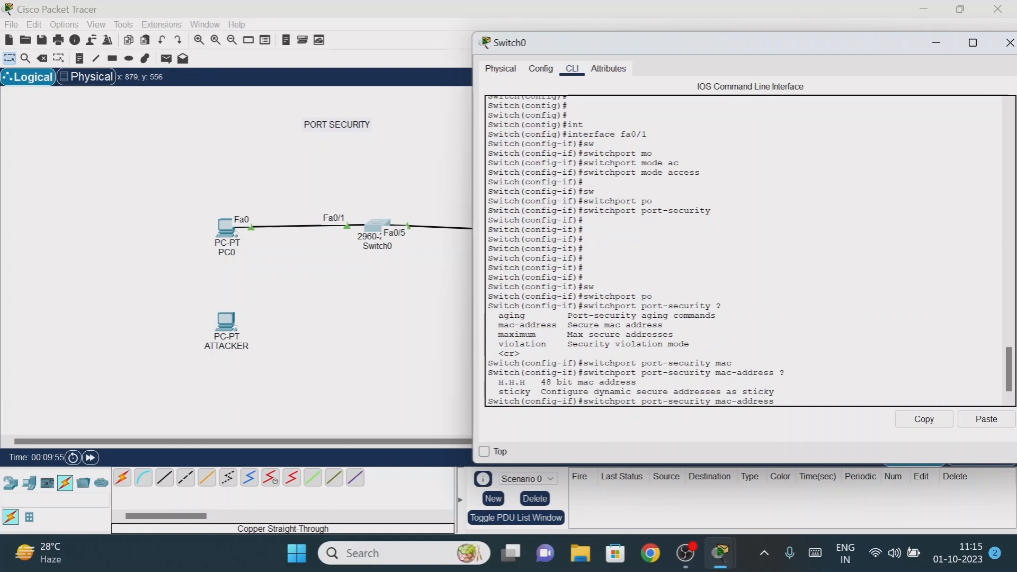
scroll(744, 251, "up", 10)
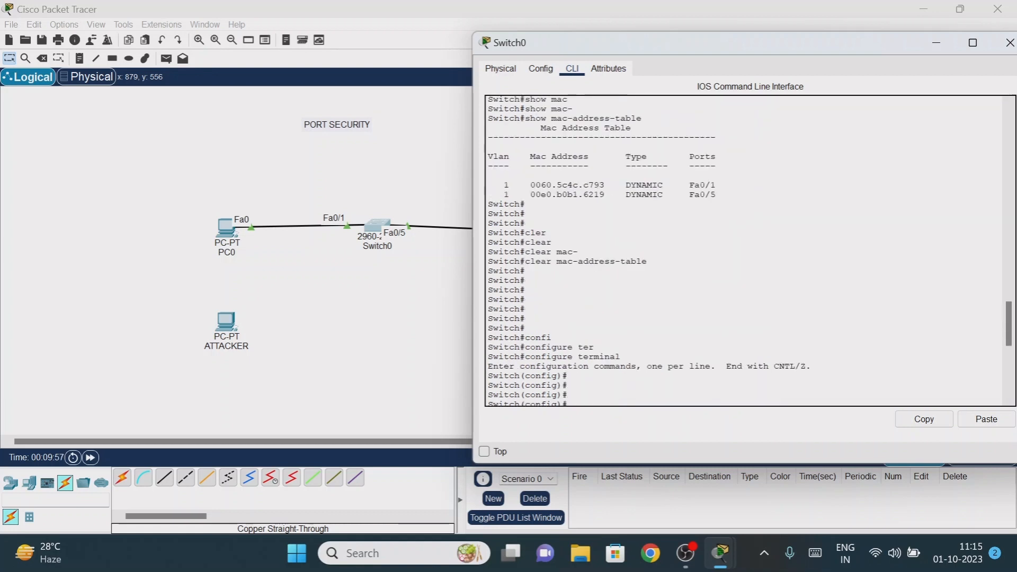
scroll(745, 252, "down", 10)
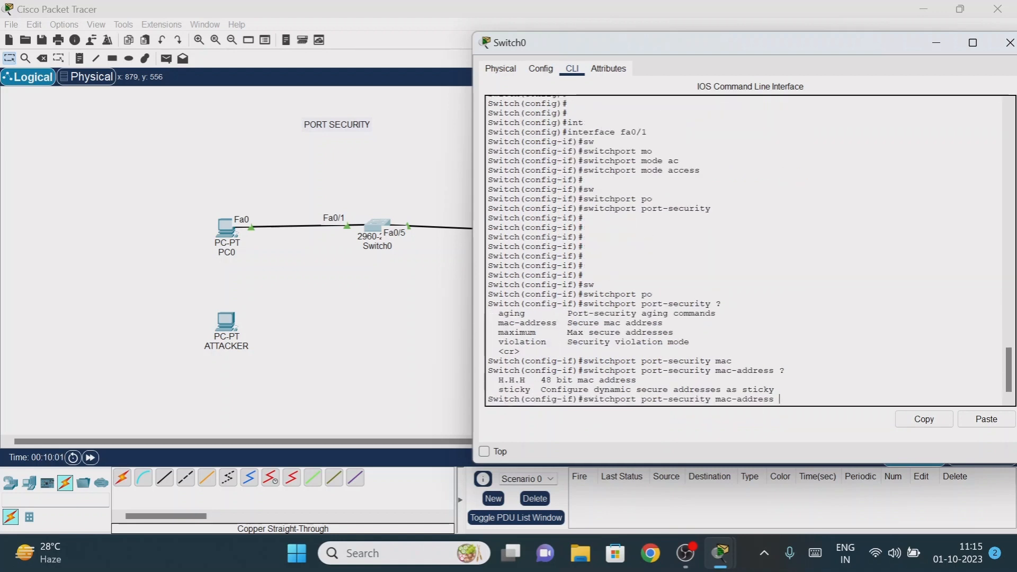
left_click_drag(493, 390, 531, 389)
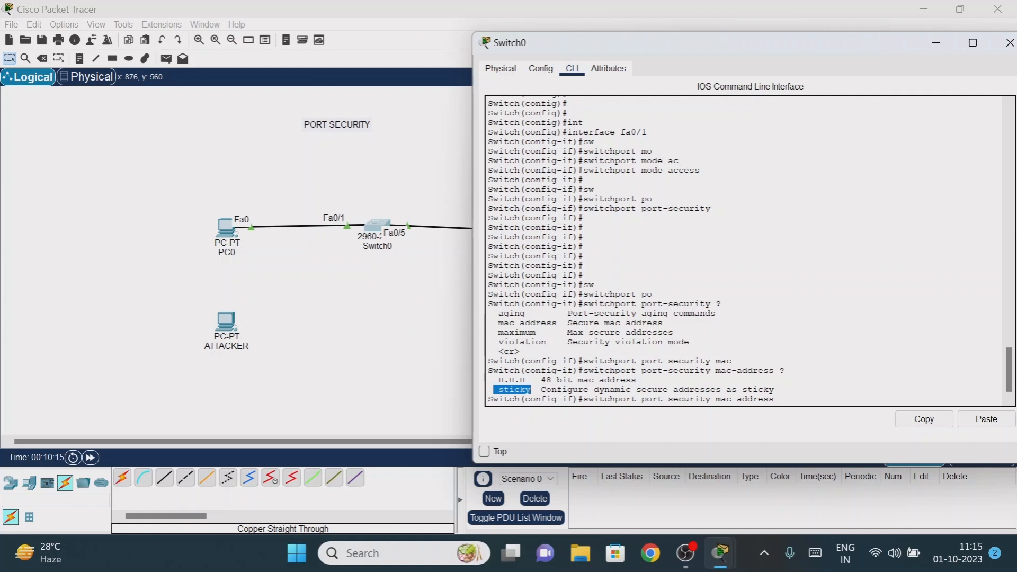
Paste 0060.5c4c.c793 as the secure MAC address for fa0/1 and run the switchport port-security mac-address command
left_click(780, 399)
right_click(785, 397)
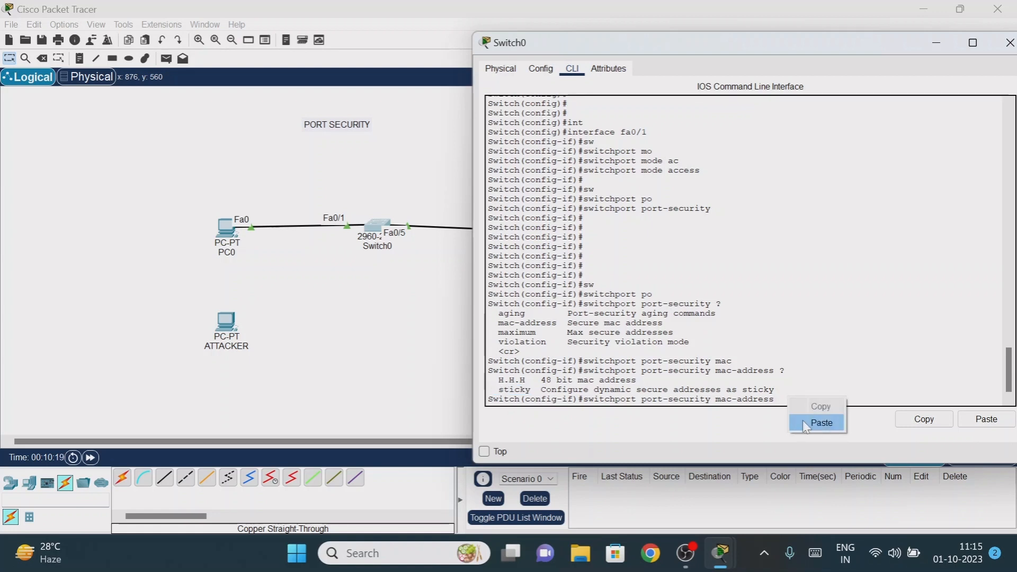
left_click(802, 421)
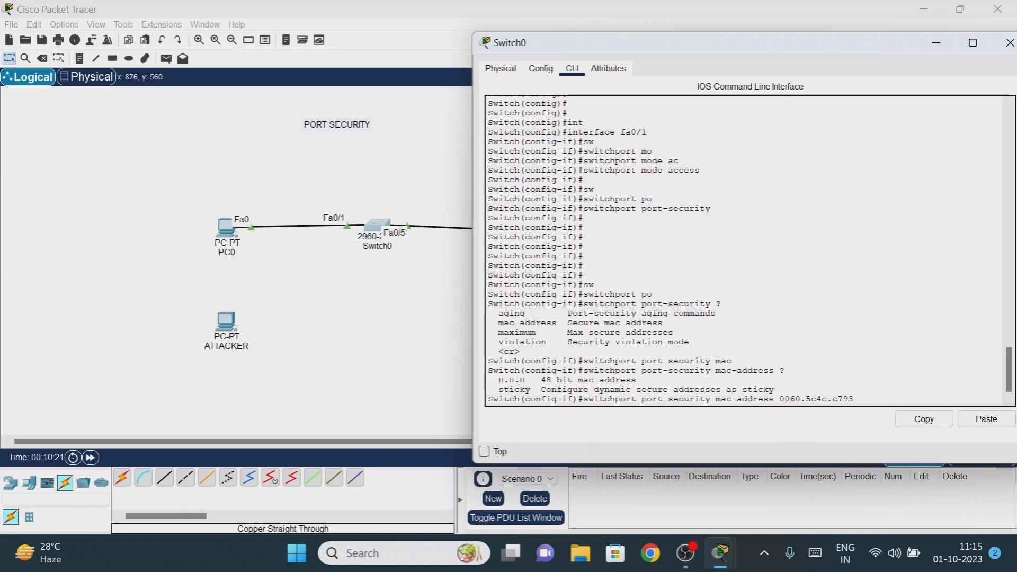
scroll(742, 249, "up", 10)
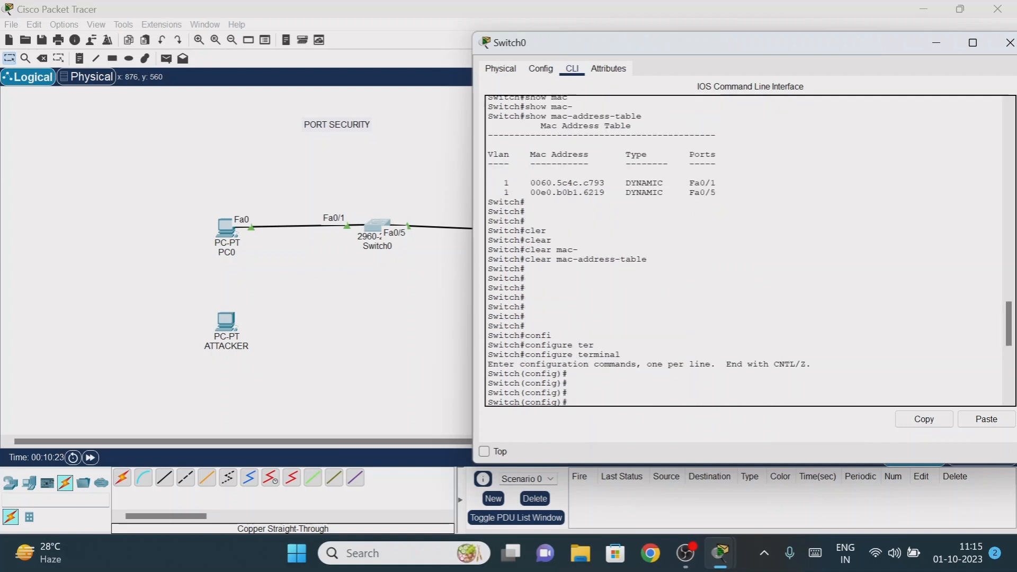
scroll(741, 249, "down", 10)
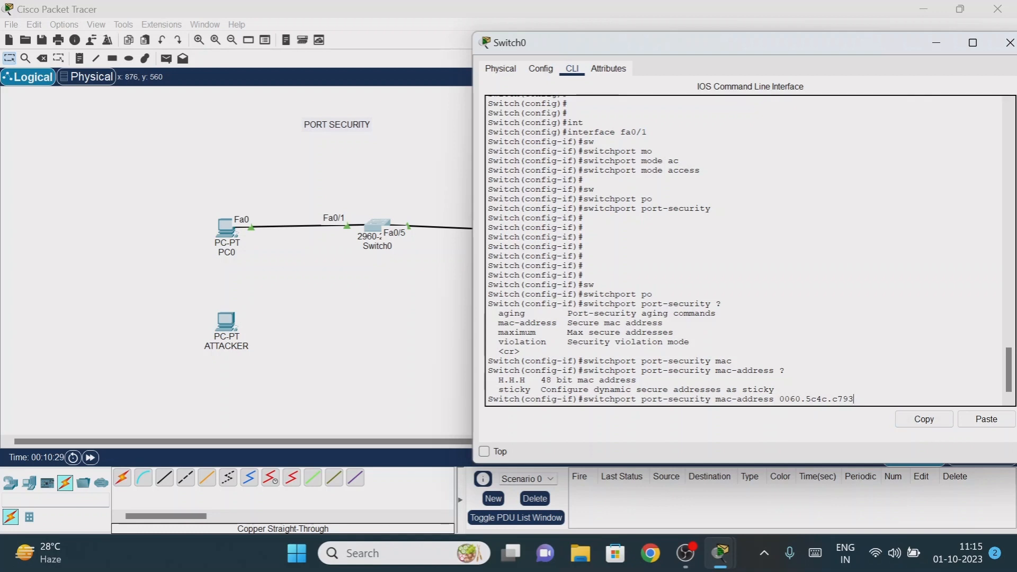
key("Return")
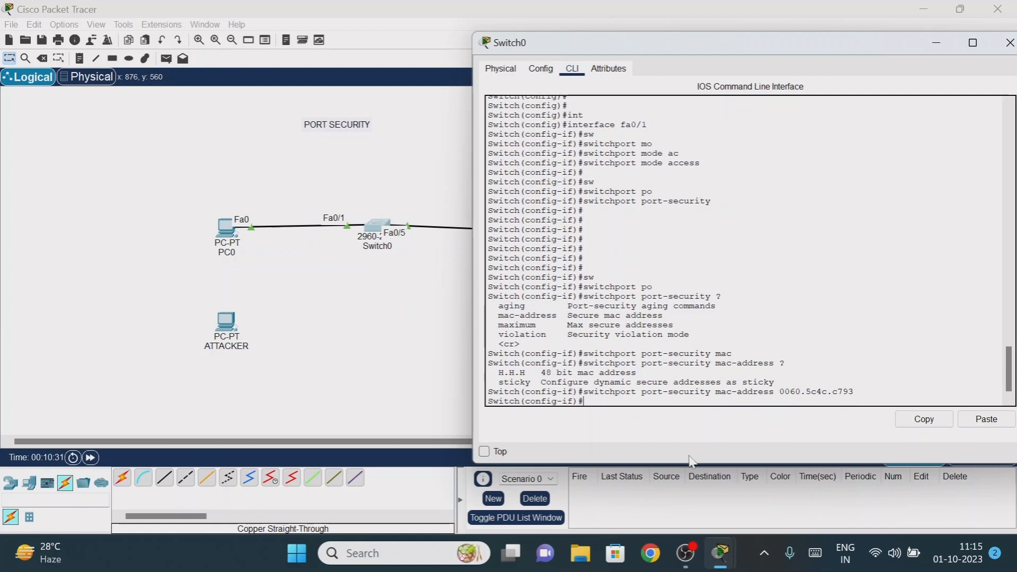
Start another switchport port-security command on fa0/1 and bring up its list of options again
left_click_drag(780, 391, 854, 392)
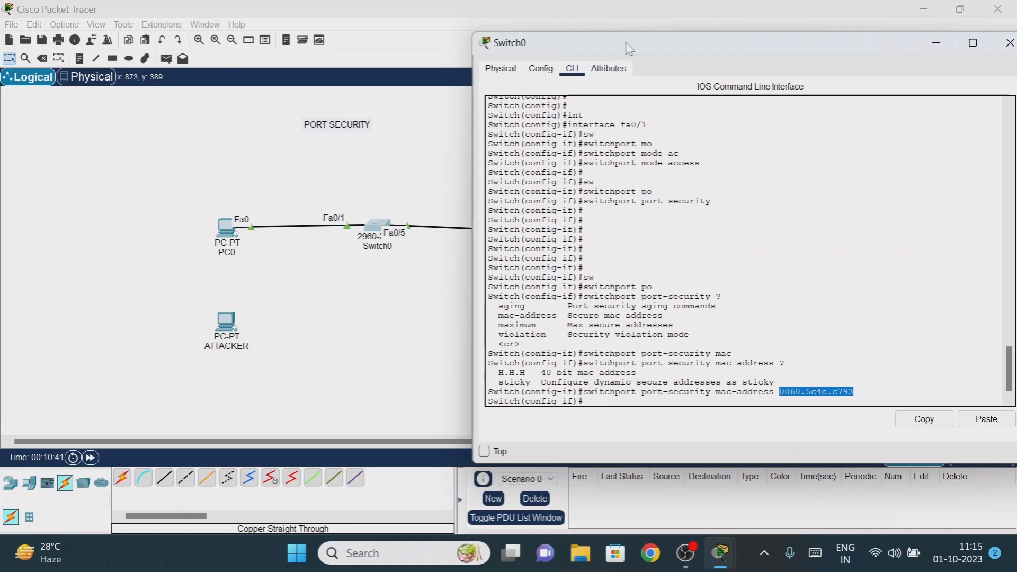
left_click_drag(629, 49, 585, 215)
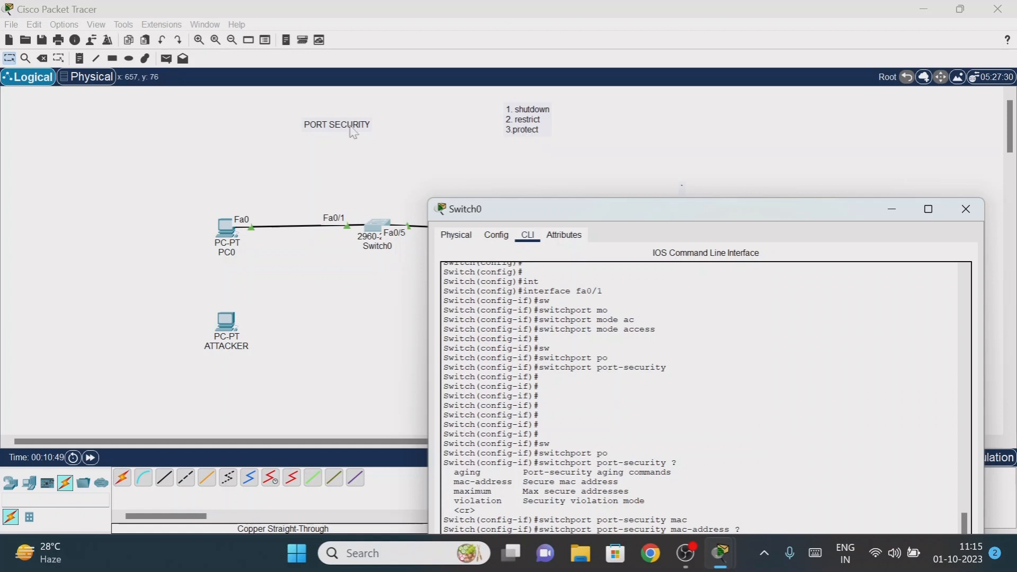
left_click_drag(648, 209, 644, 55)
left_click(535, 414)
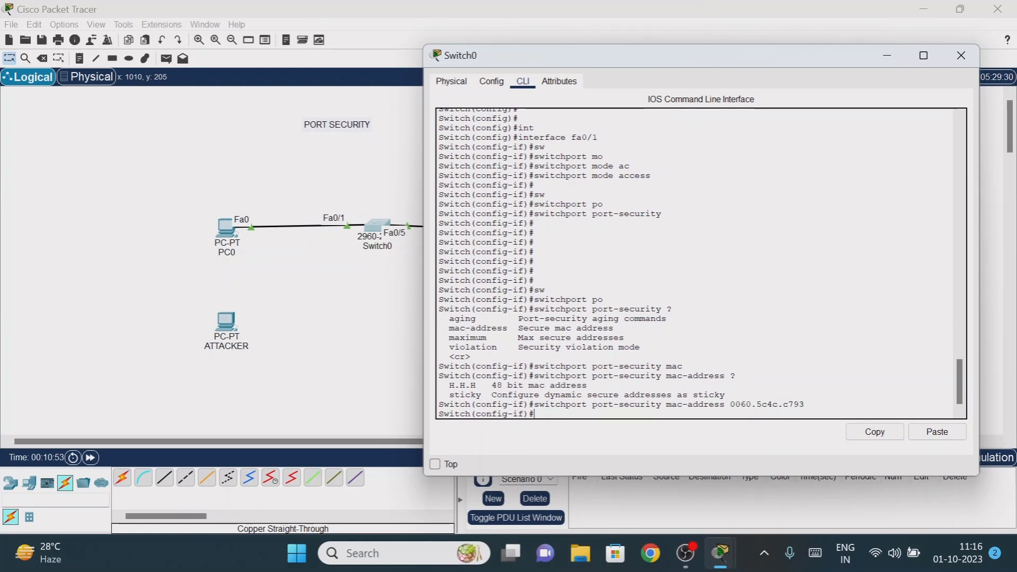
type("sw")
key("Tab")
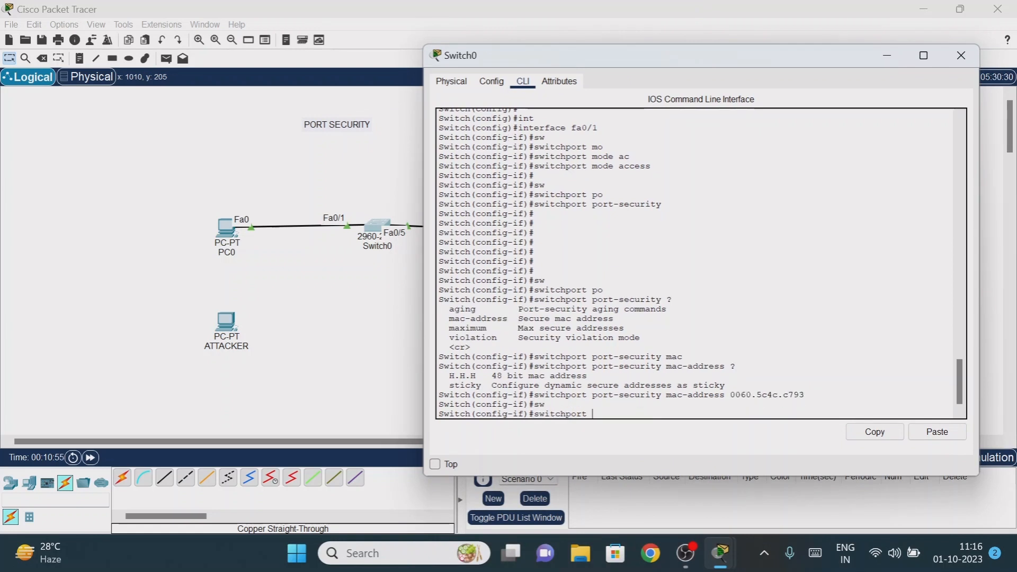
type("po")
key("Tab")
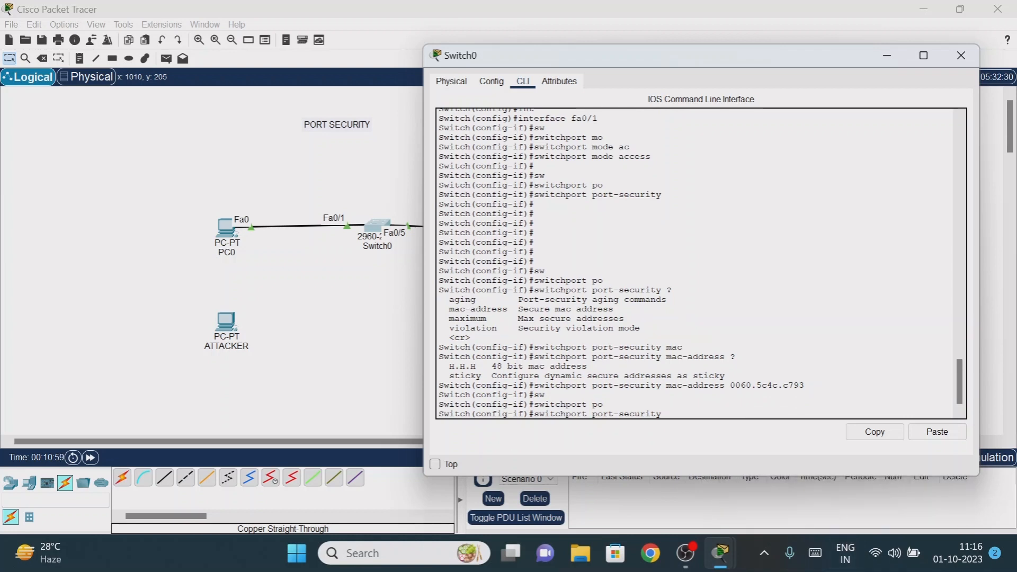
type("?")
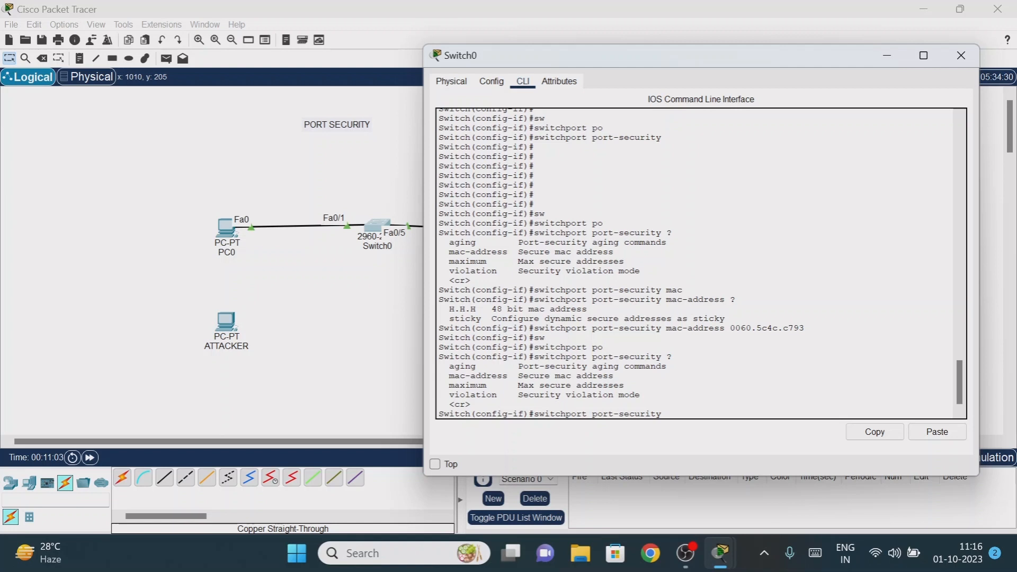
Limit fa0/1 to one secure address with the switchport port-security maximum 1 command
type("max")
key("Tab")
type("1")
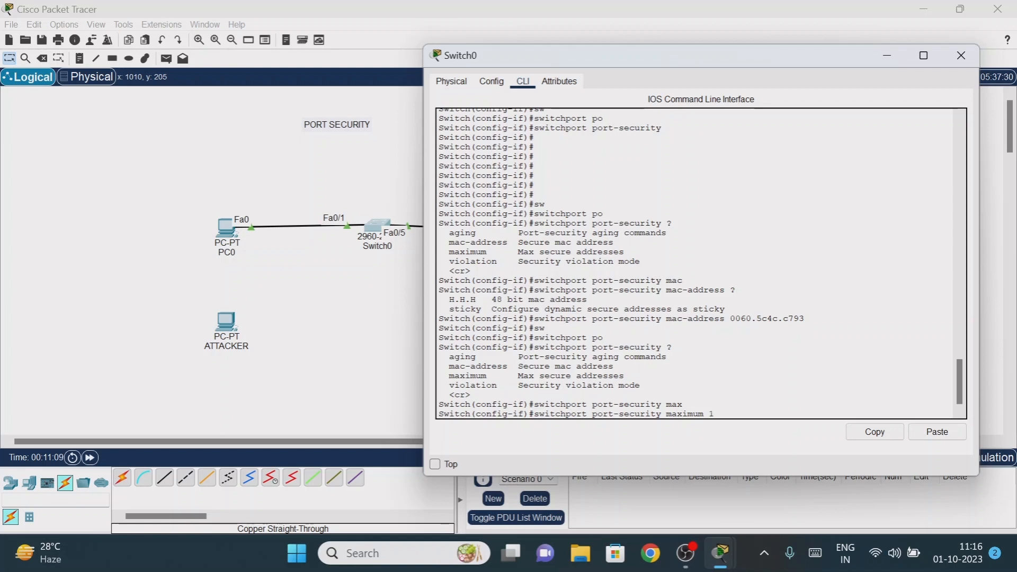
left_click_drag(730, 318, 805, 319)
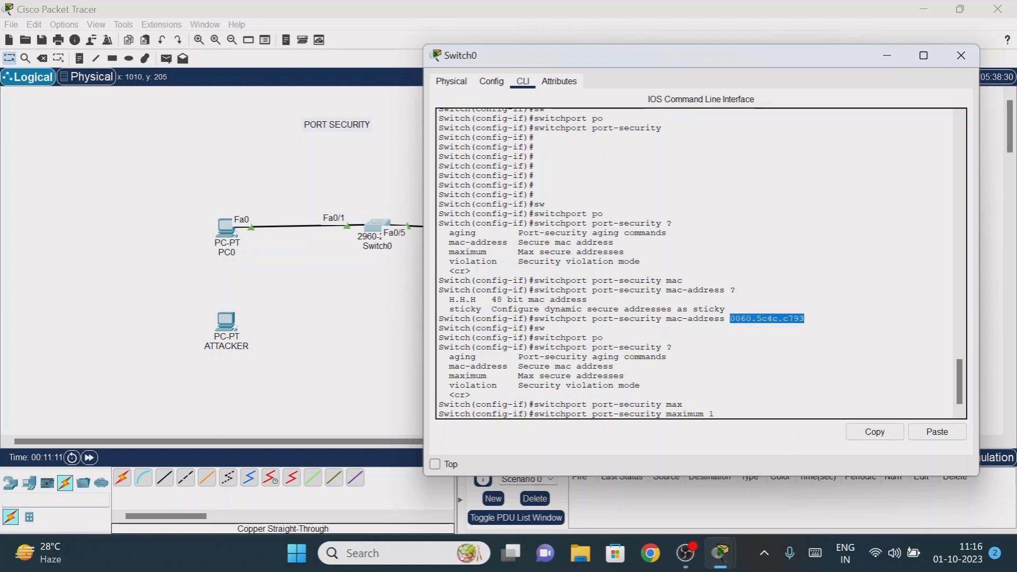
left_click(805, 319)
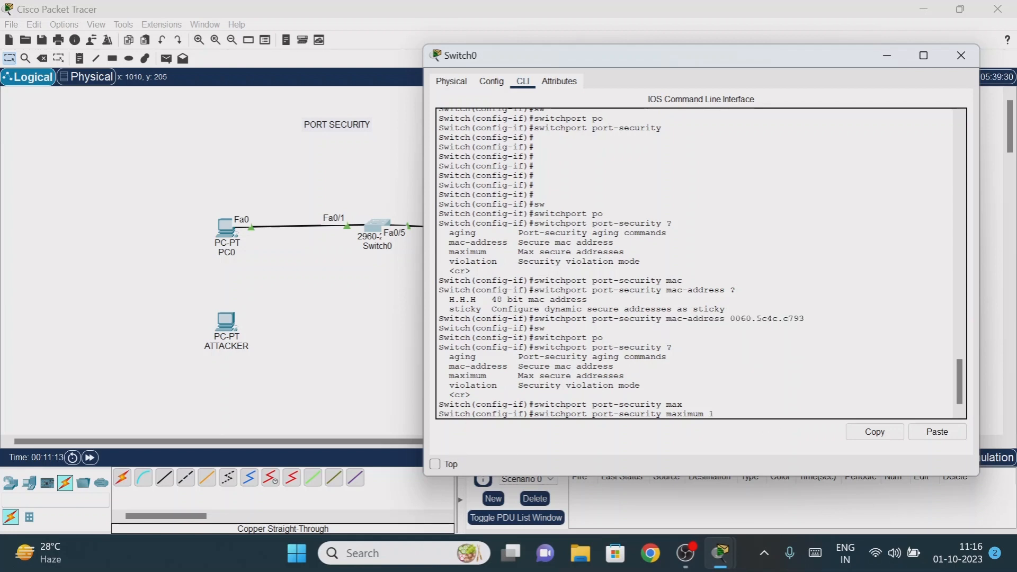
key("Return")
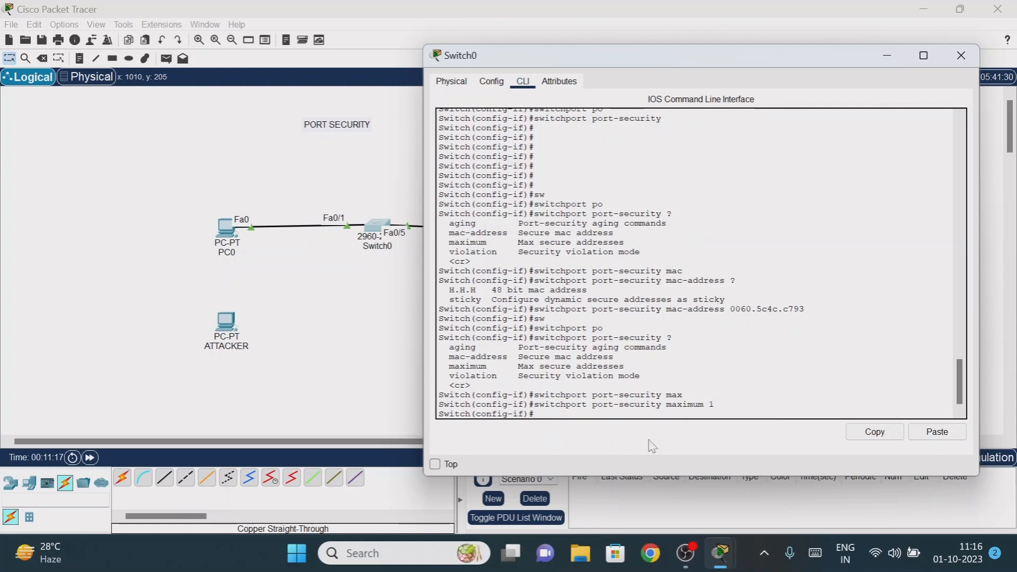
Build a new switchport port-security command on fa0/1 with the violation keyword and list its available modes
type("sw")
key("Tab")
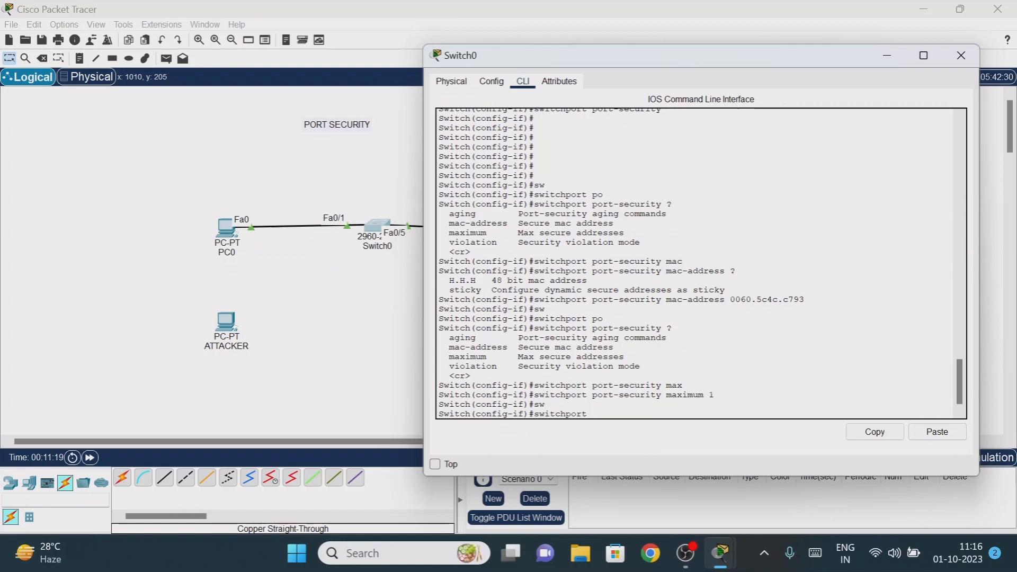
left_click_drag(730, 299, 545, 309)
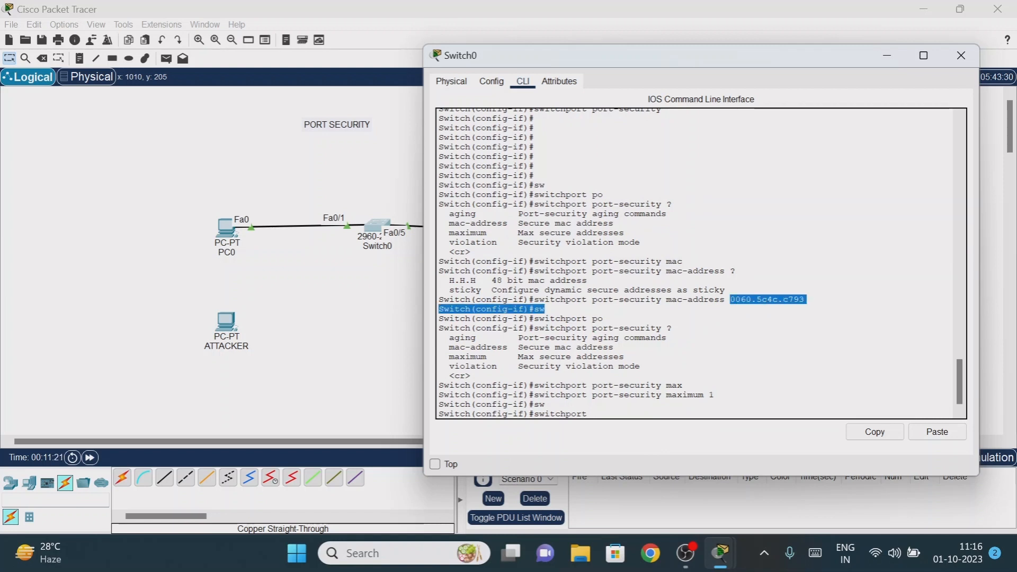
left_click(710, 395)
left_click_drag(710, 394, 714, 395)
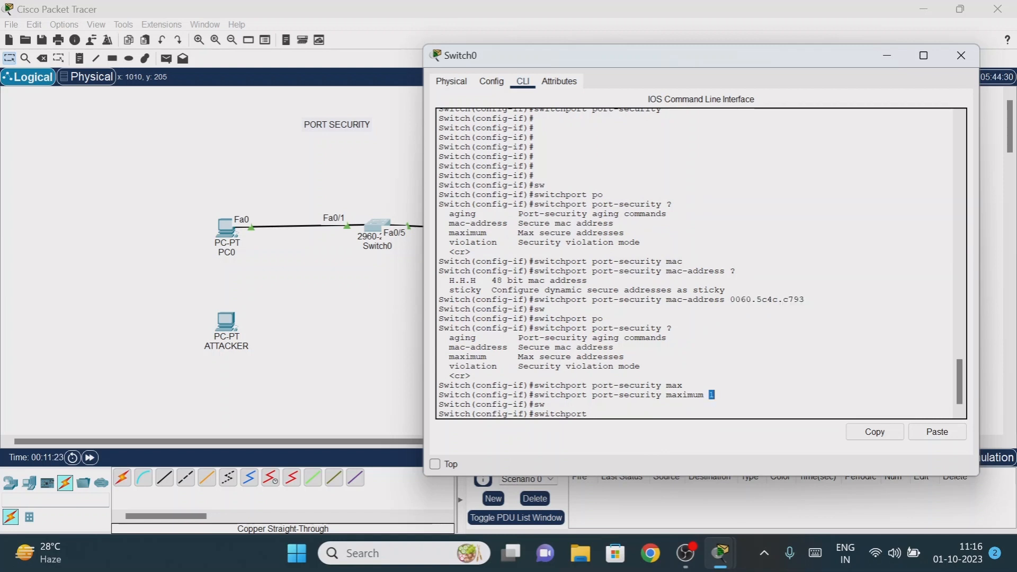
left_click(711, 395)
left_click_drag(651, 55, 653, 186)
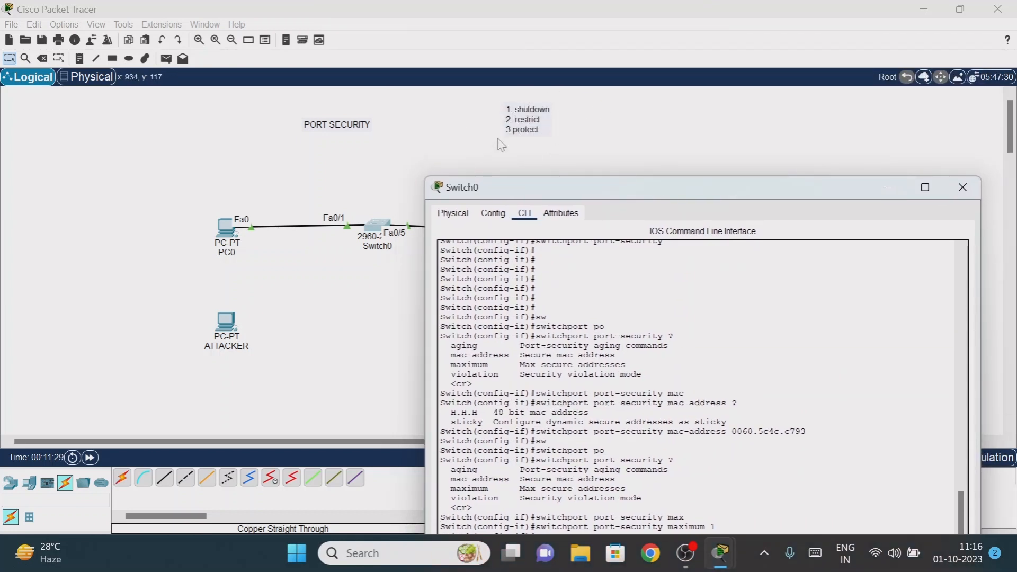
left_click_drag(534, 188, 549, 57)
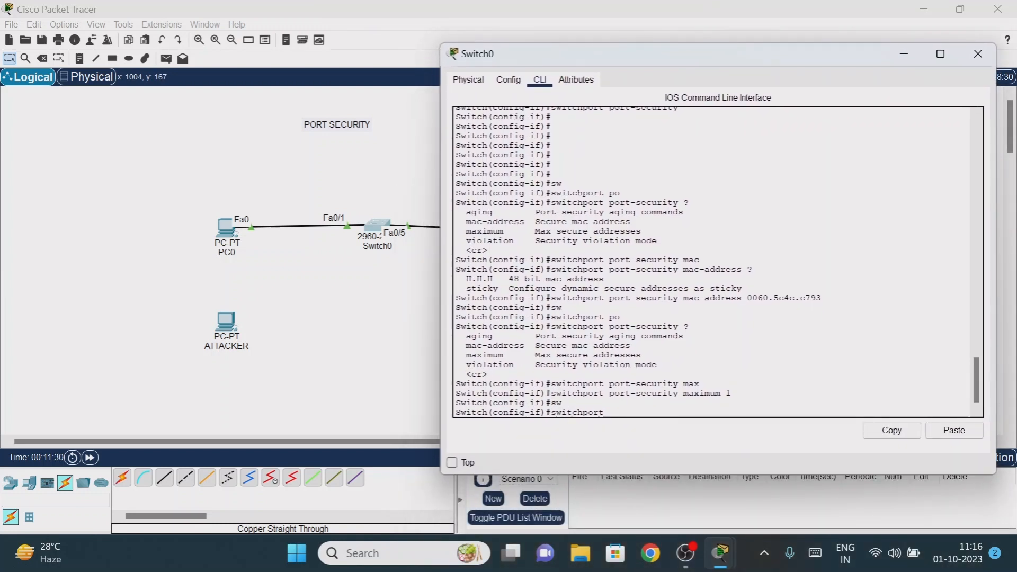
type("po")
key("Tab")
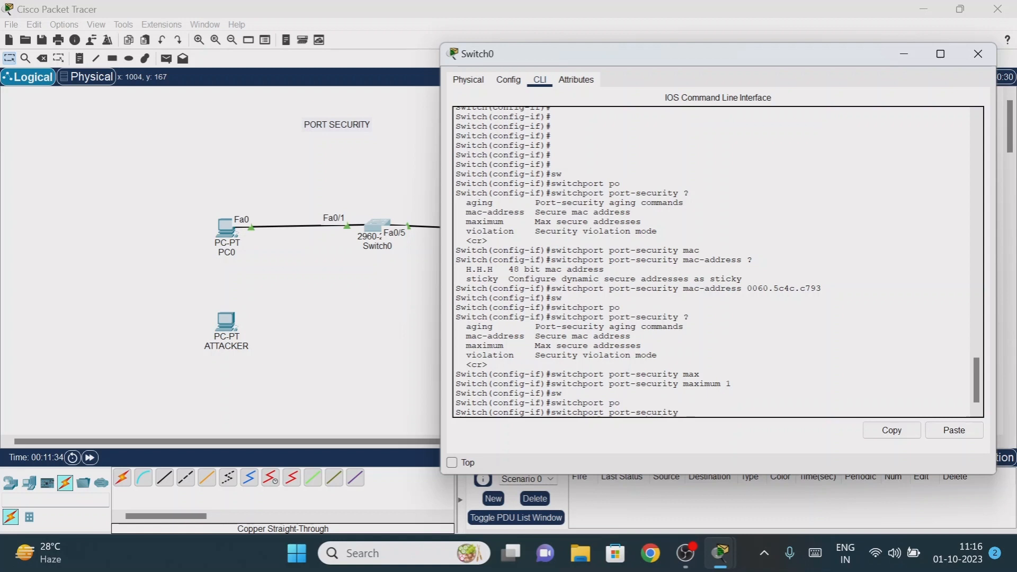
type("vi")
key("Tab")
type("?")
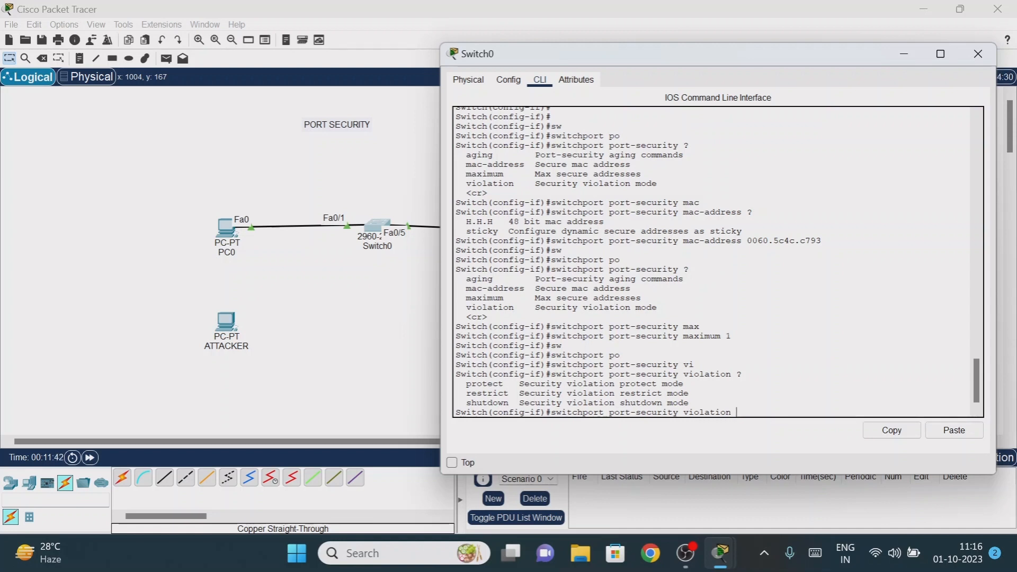
Set fa0/1's violation mode to shutdown with the switchport port-security violation shutdown command
type("sh")
key("Tab")
key("Return")
key("Return")
key("Return")
key("Return")
key("Return")
key("Return")
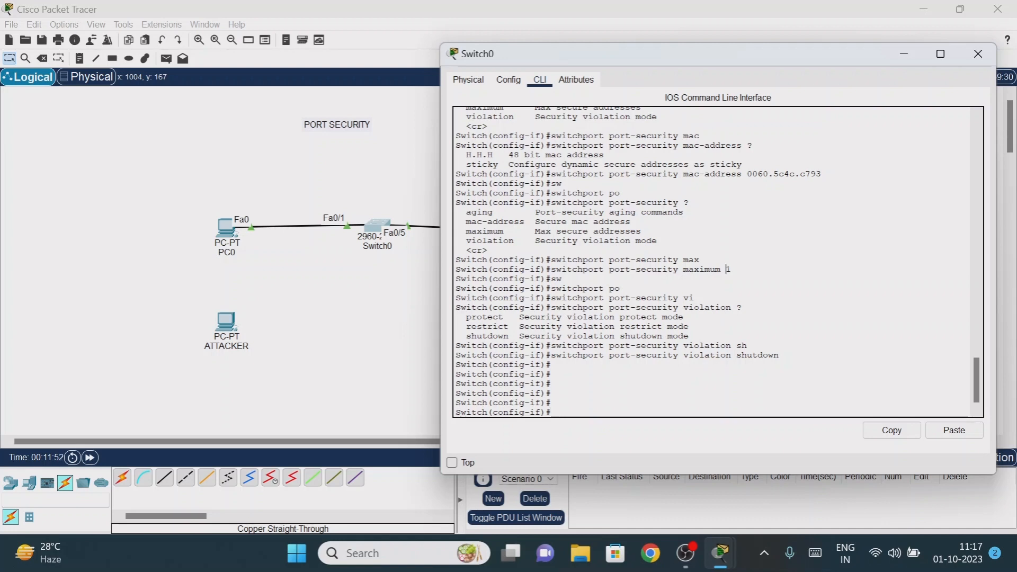
left_click_drag(751, 174, 822, 174)
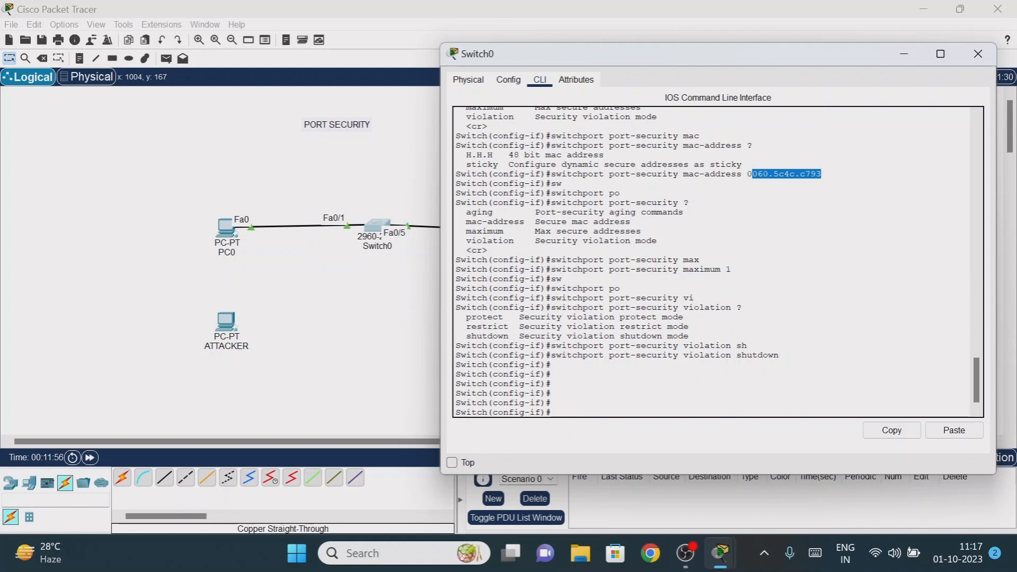
left_click_drag(737, 355, 774, 355)
left_click_drag(575, 404, 576, 417)
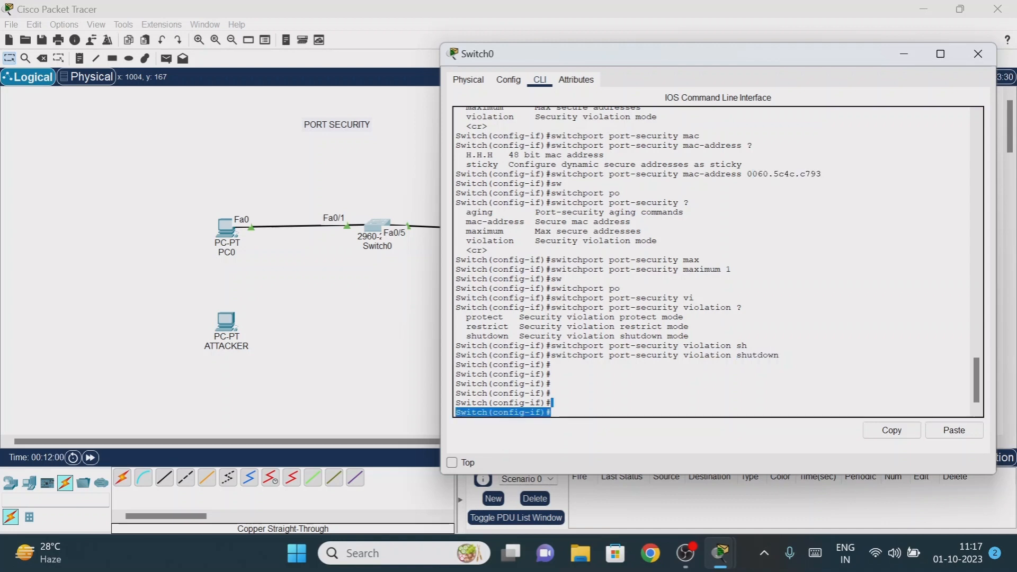
Exit interface and global configuration modes to return to Switch0's privileged EXEC prompt
left_click(575, 403)
type("exit")
key("Return")
key("Return")
key("Return")
key("Return")
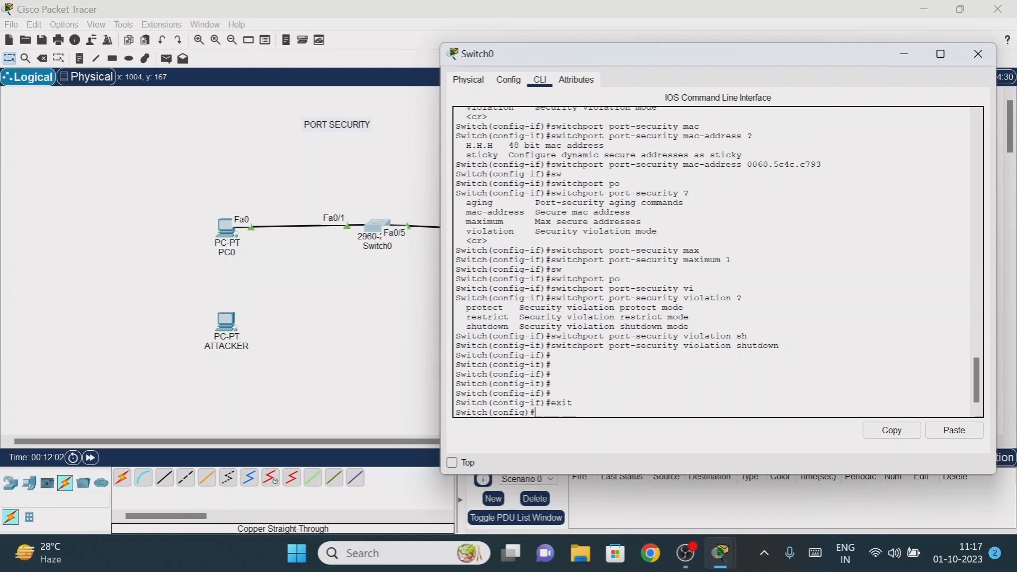
type("exit")
key("Return")
key("Return")
key("Return")
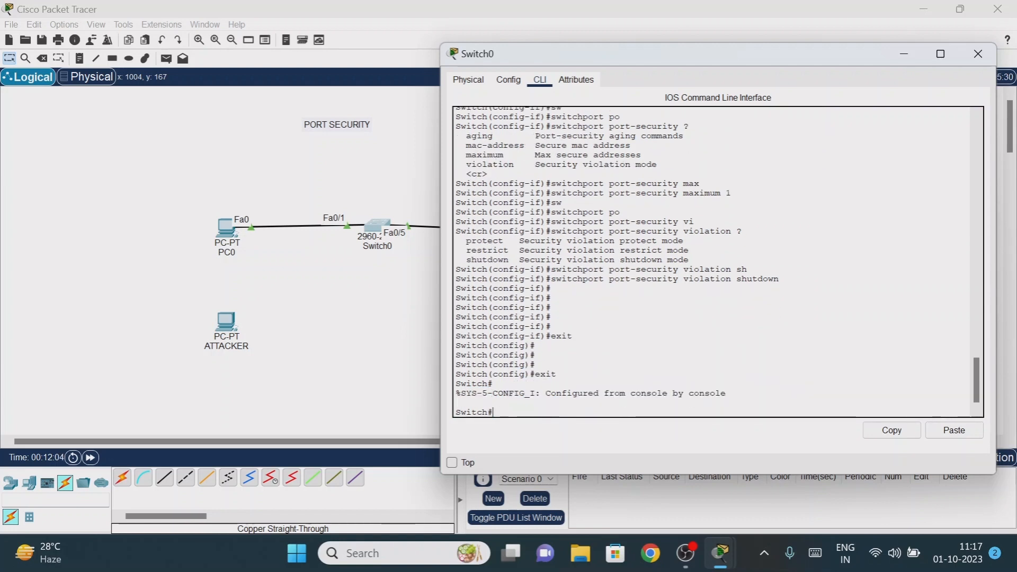
Display Switch0's port security summary with the sh port-security command
type("sh po")
key("Tab")
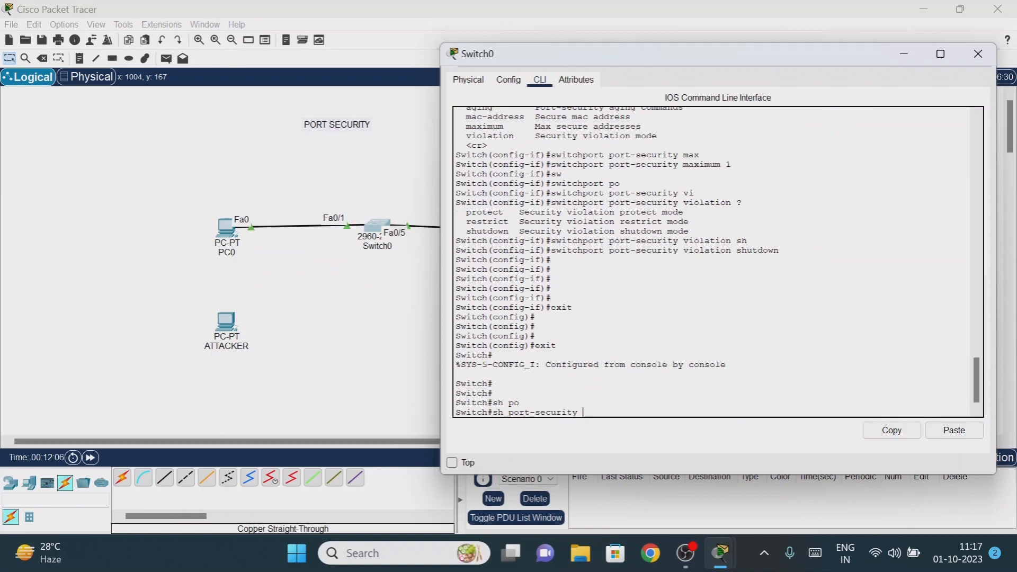
key("Return")
key("Return")
key("Return")
key("Return")
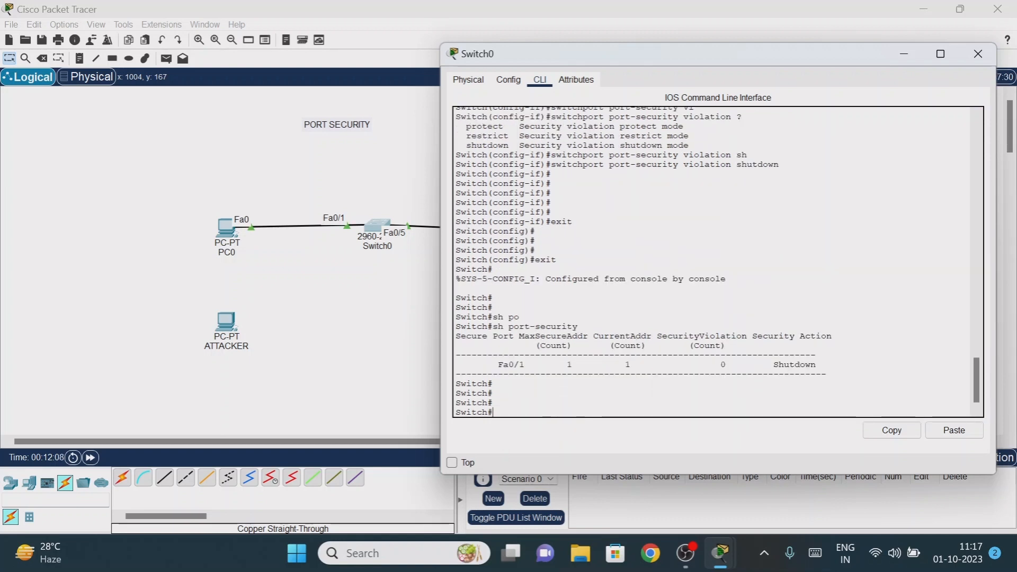
Examine Fa0/1's address counts, violation count and security action in the port-security table, and minimize the Switch0 window
left_click_drag(498, 317, 519, 317)
left_click(588, 336)
left_click_drag(493, 356, 520, 364)
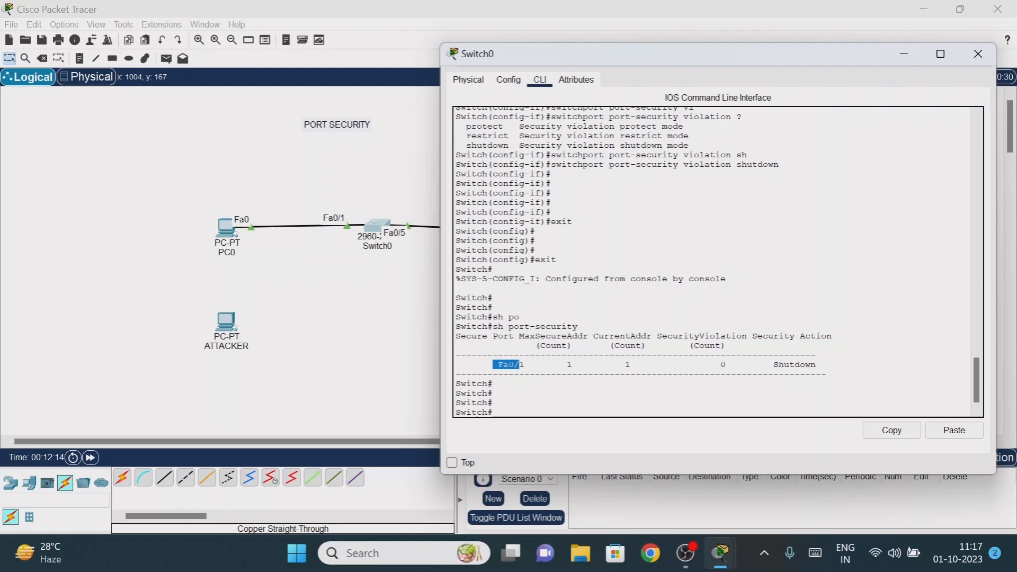
left_click(818, 365)
left_click_drag(619, 365, 626, 365)
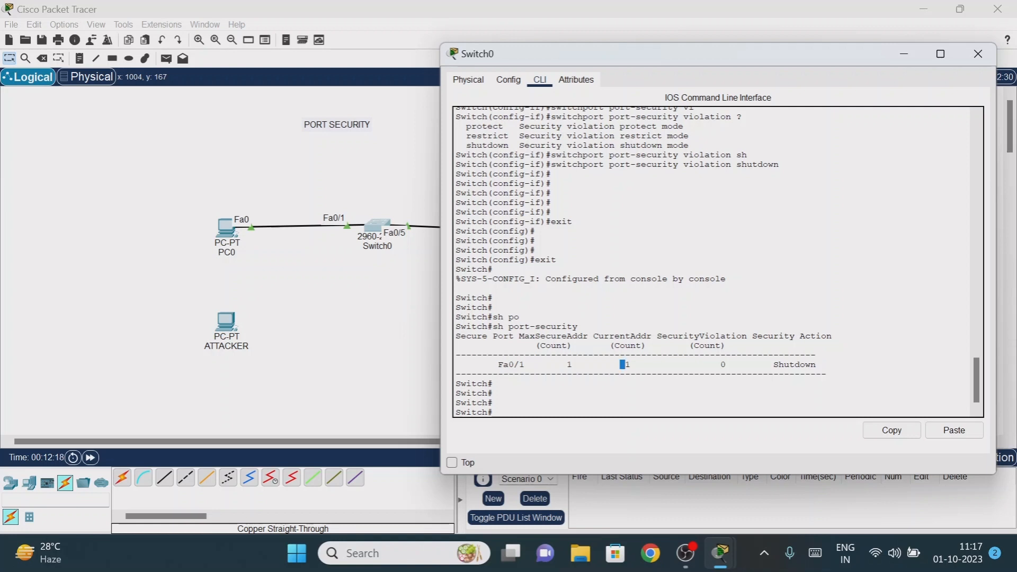
left_click_drag(673, 336, 737, 336)
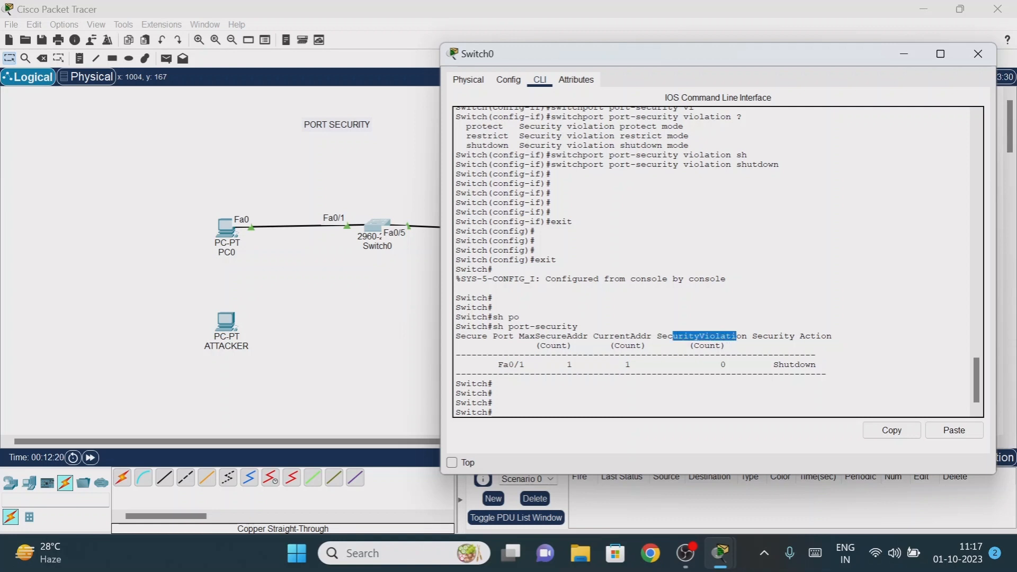
left_click_drag(817, 365, 768, 365)
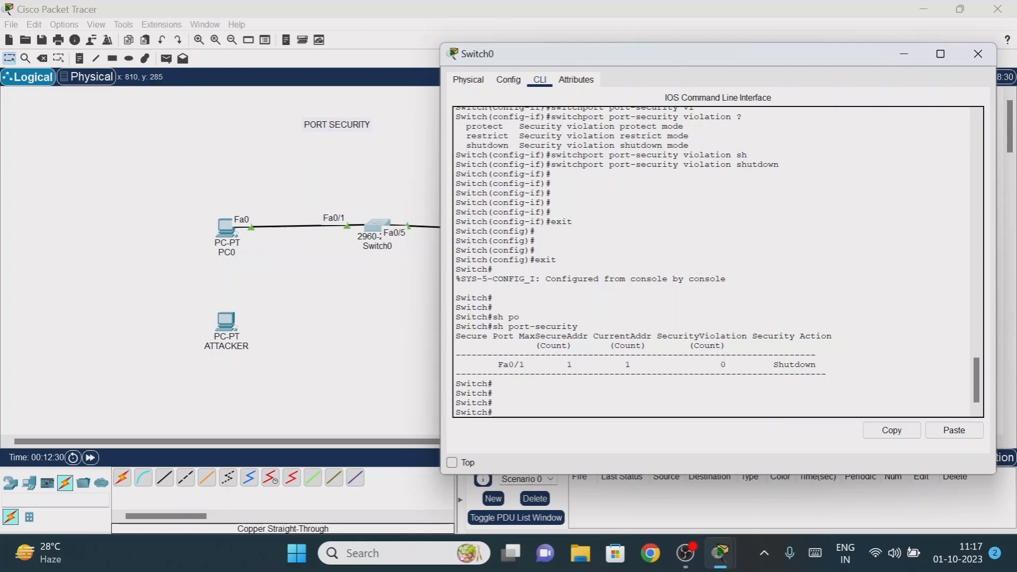
left_click(904, 54)
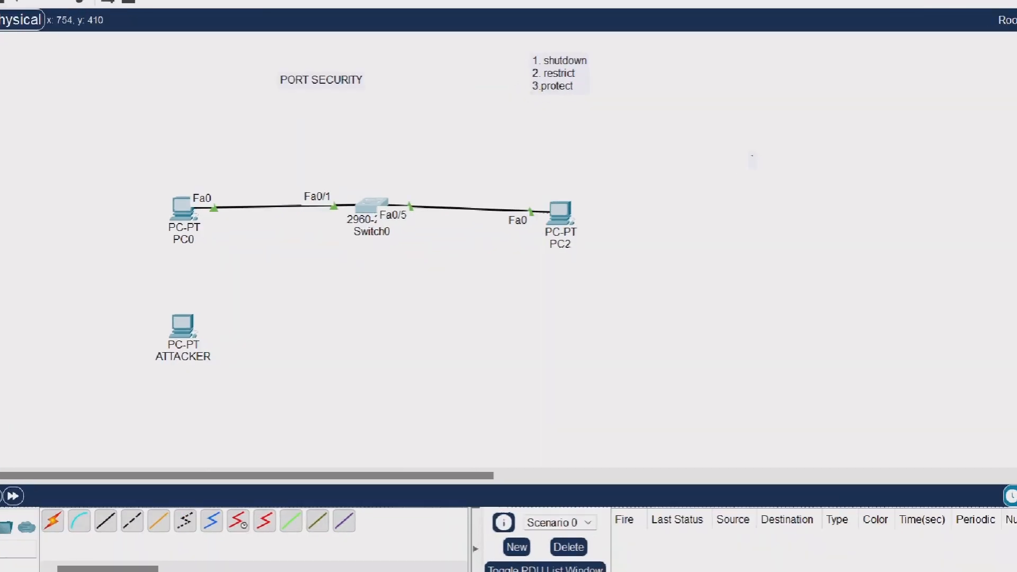
mouse_move(324, 207)
left_mouse_down()
mouse_move(212, 219)
mouse_move(183, 313)
left_mouse_up()
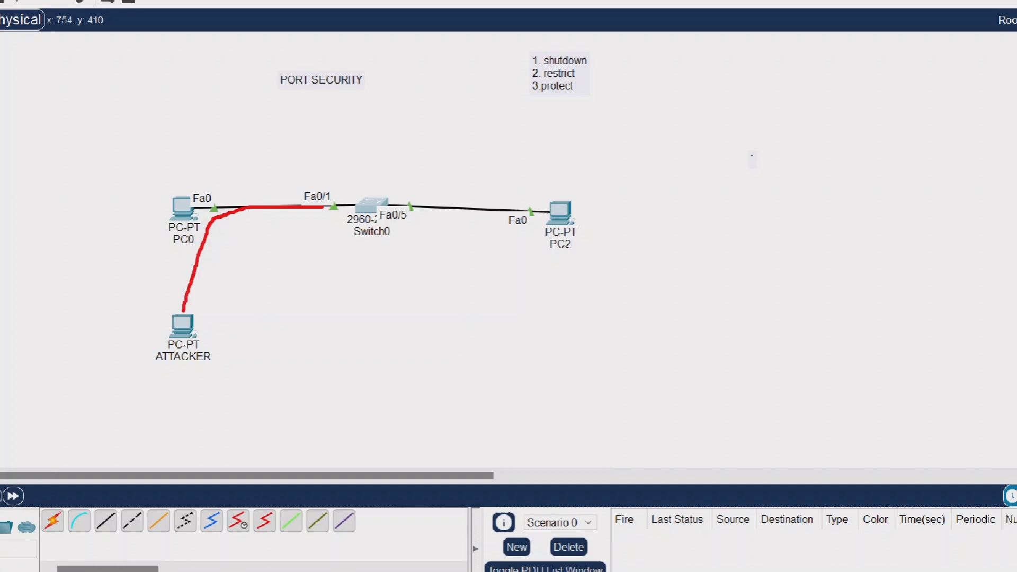
mouse_move(184, 270)
left_mouse_down()
mouse_move(182, 287)
mouse_move(204, 305)
left_mouse_up()
mouse_move(222, 333)
left_mouse_down()
mouse_move(366, 203)
mouse_move(353, 249)
left_mouse_up()
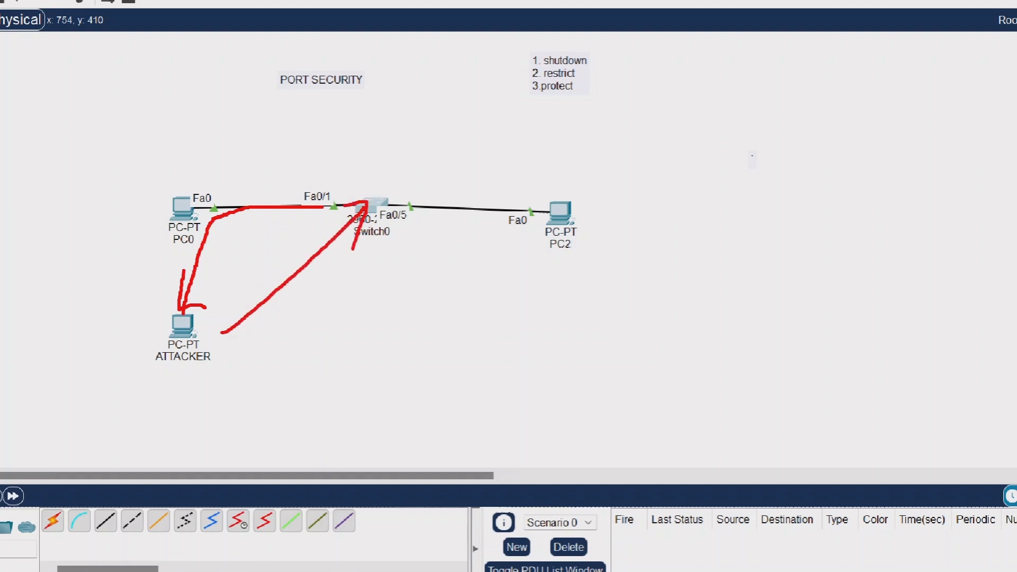
left_click_drag(598, 60, 618, 49)
left_click_drag(374, 81, 396, 70)
mouse_move(133, 337)
left_mouse_down()
mouse_move(178, 295)
mouse_move(241, 331)
mouse_move(138, 346)
mouse_move(133, 338)
left_mouse_up()
left_click_drag(262, 347, 305, 351)
left_click_drag(286, 329, 282, 361)
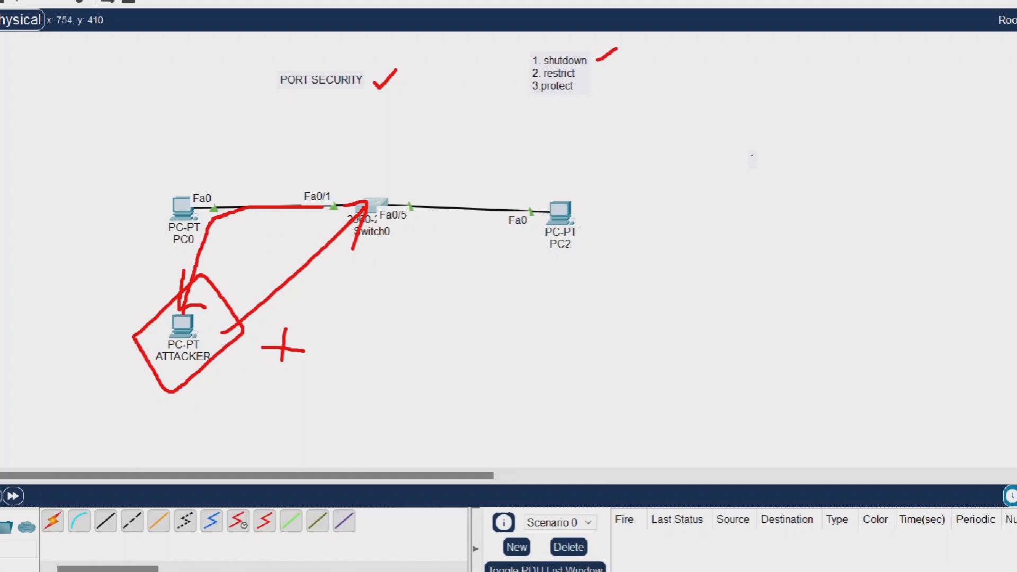
key("Escape")
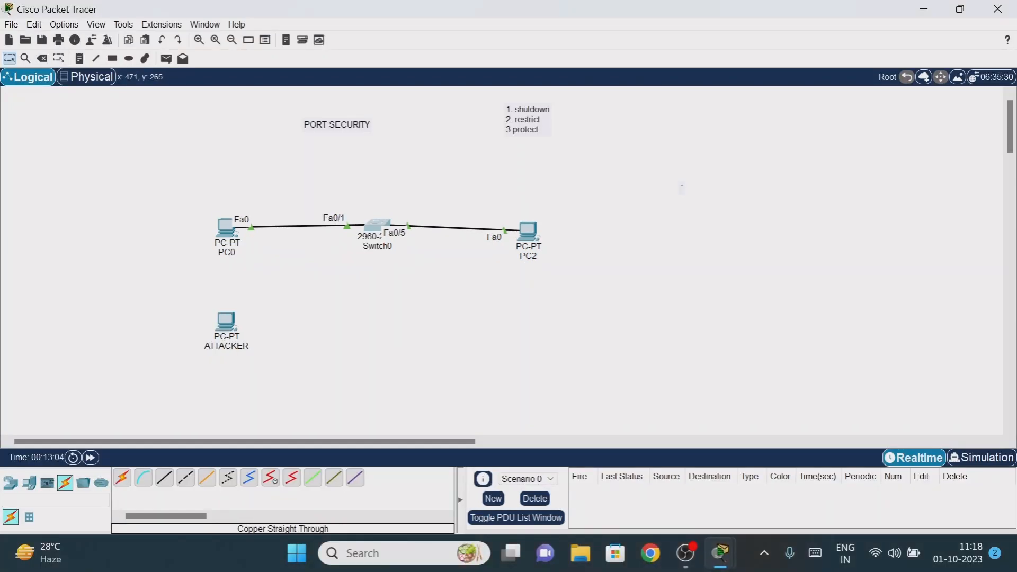
Move the PC0 end of the Fa0/1 cable to the ATTACKER PC's FastEthernet0 port and fast-forward the simulation time
left_click(225, 323)
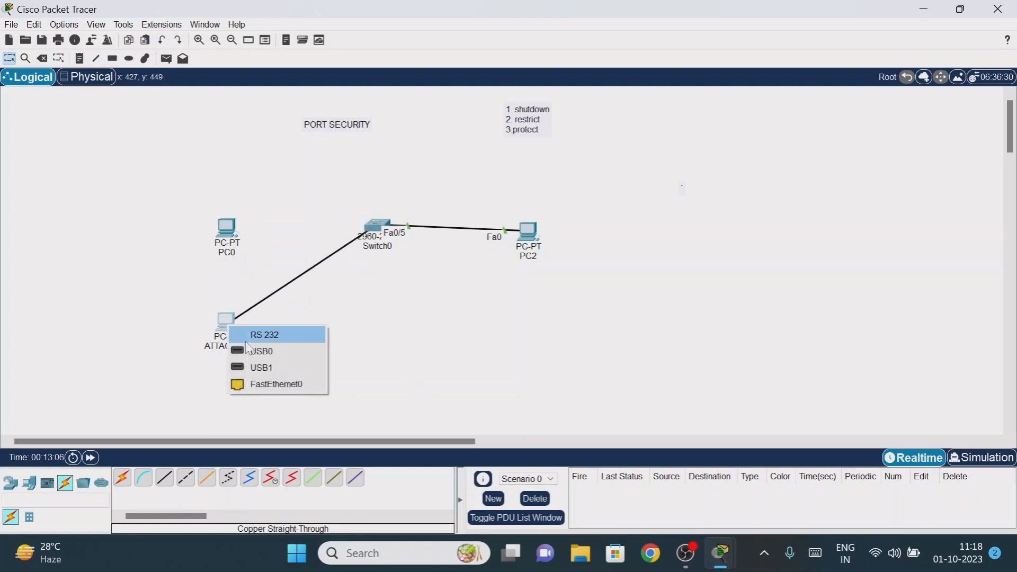
left_click(249, 385)
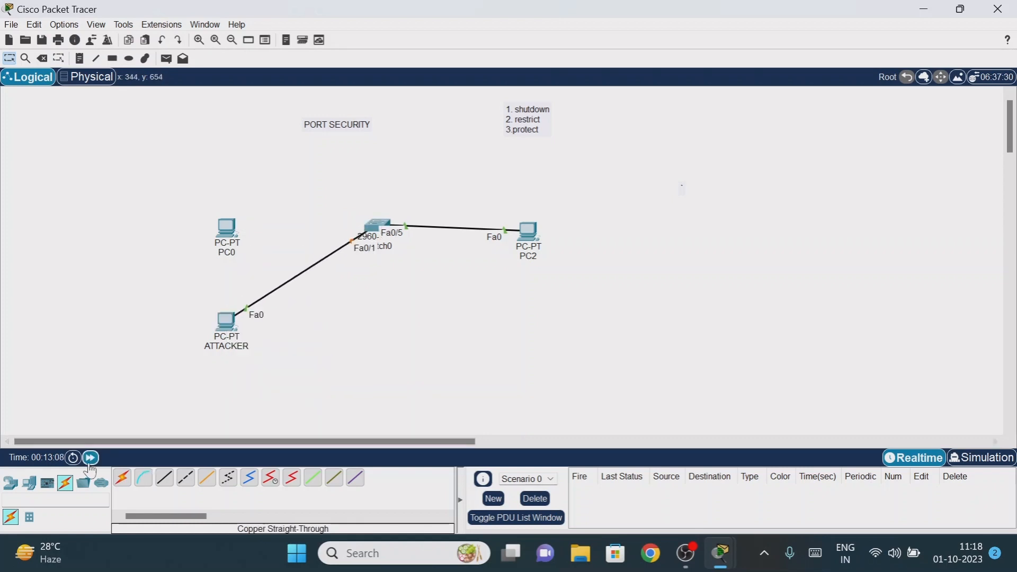
left_click(91, 457)
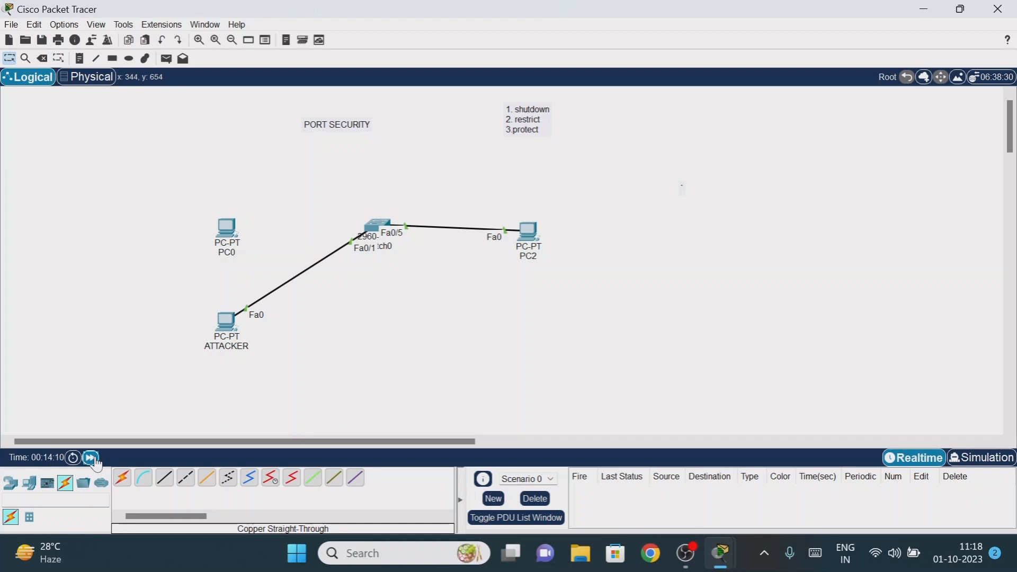
left_click(91, 457)
Give the ATTACKER PC the static IPv4 address 192.168.1.3 with subnet mask 255.255.255.0 and close its IP configuration
left_click(229, 329)
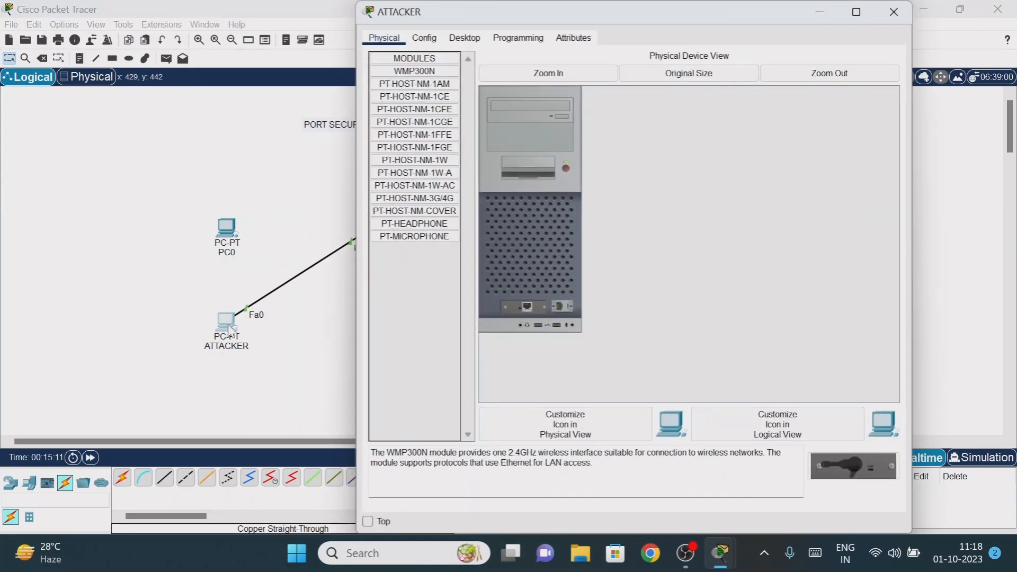
left_click(466, 38)
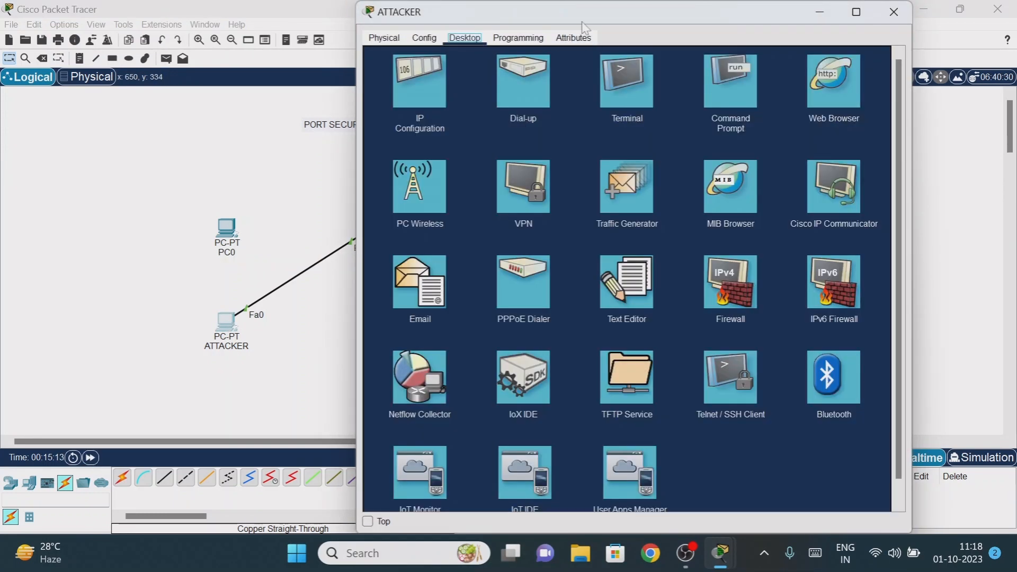
left_click_drag(583, 27, 681, 49)
left_click(516, 115)
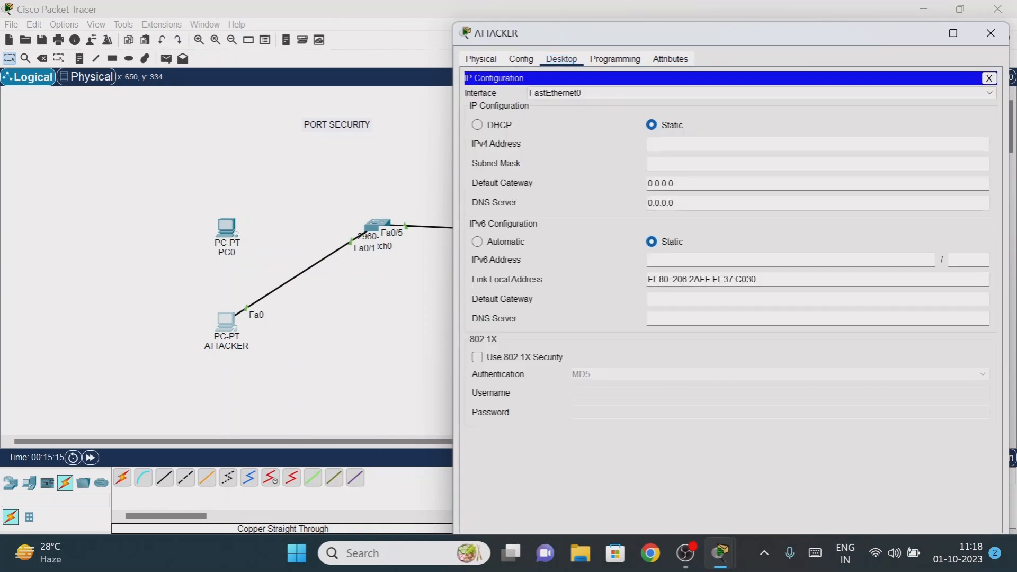
type("192.168.1.3")
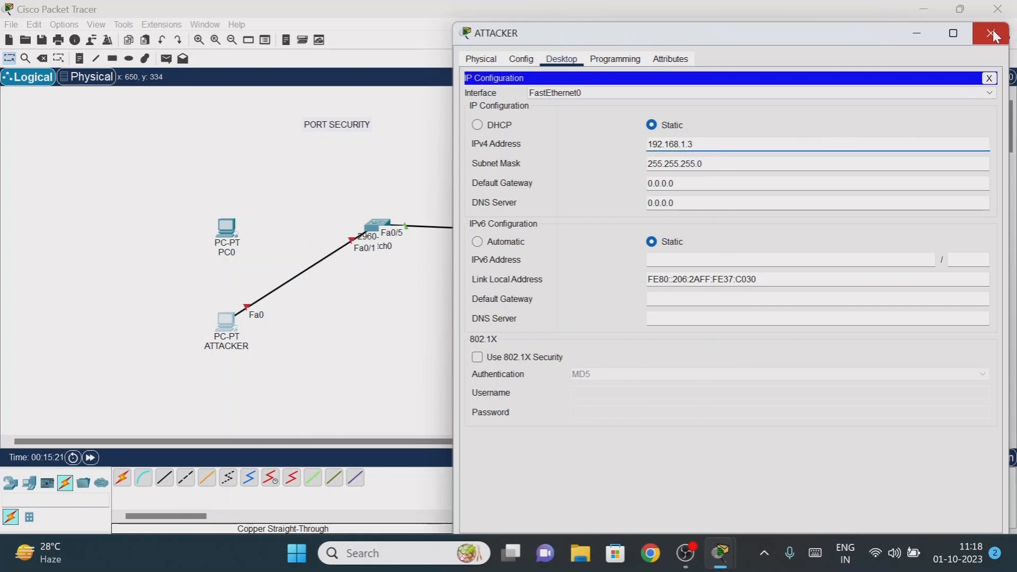
left_click(989, 78)
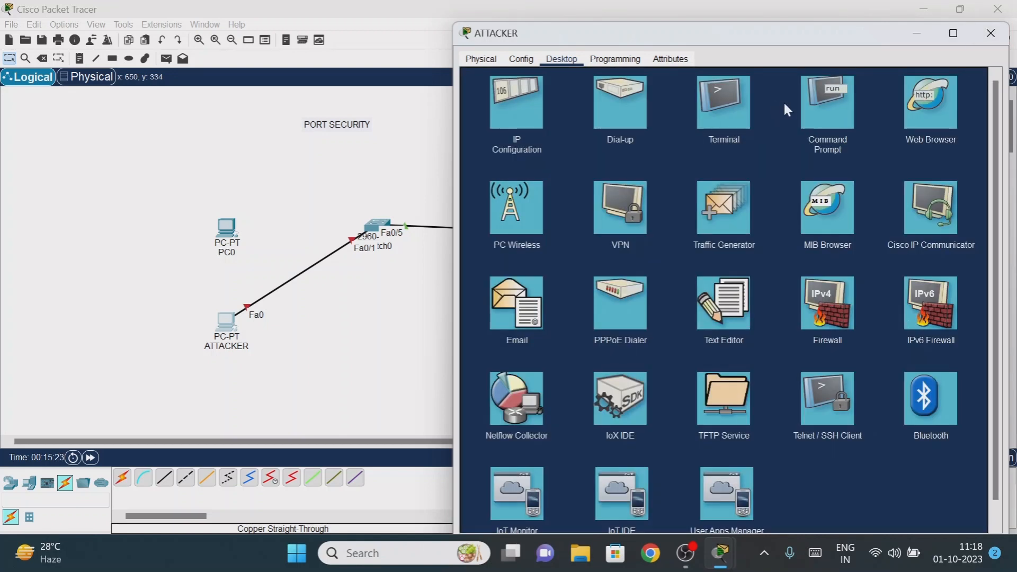
Ping 192.168.1.2 from the ATTACKER PC's Command Prompt and check the replies
left_click(825, 104)
type("pi")
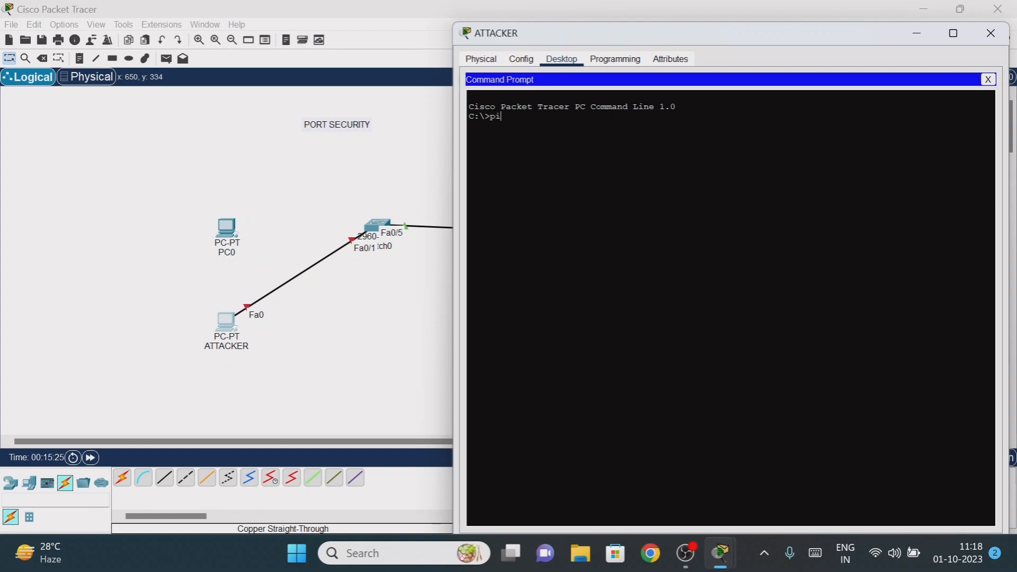
type("ng 192.168.1.2")
key("Return")
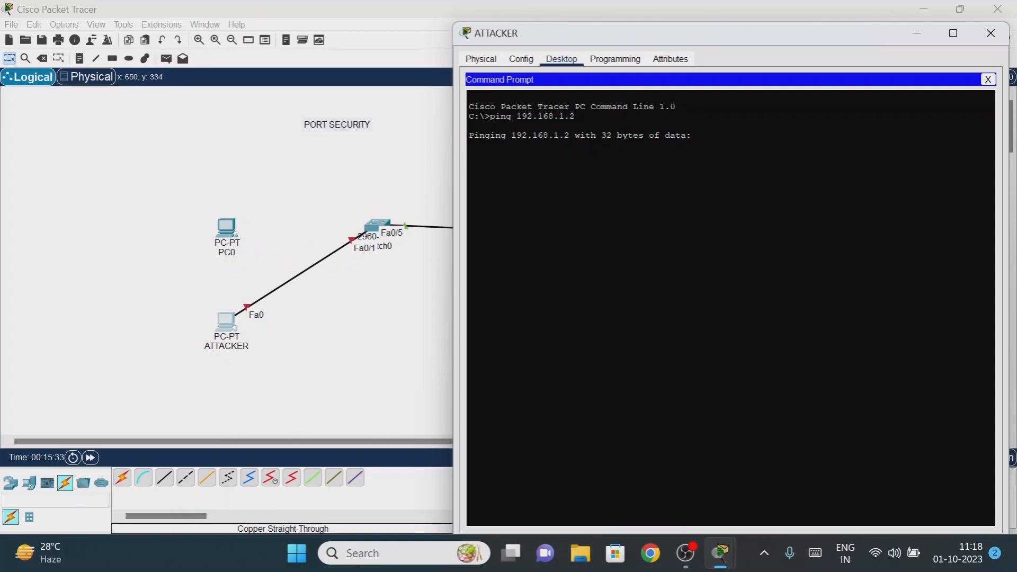
left_click_drag(479, 154, 567, 154)
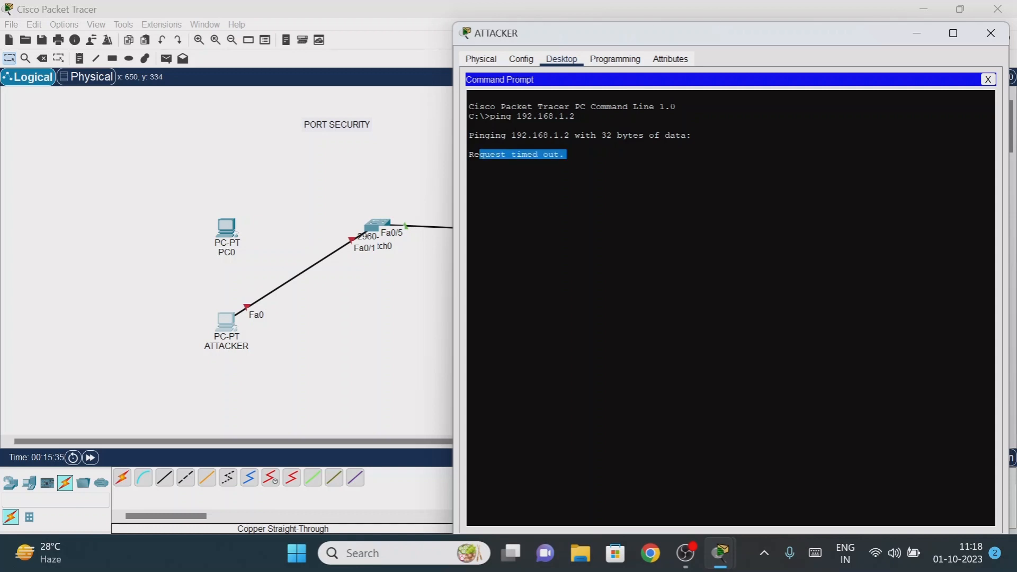
left_click(568, 166)
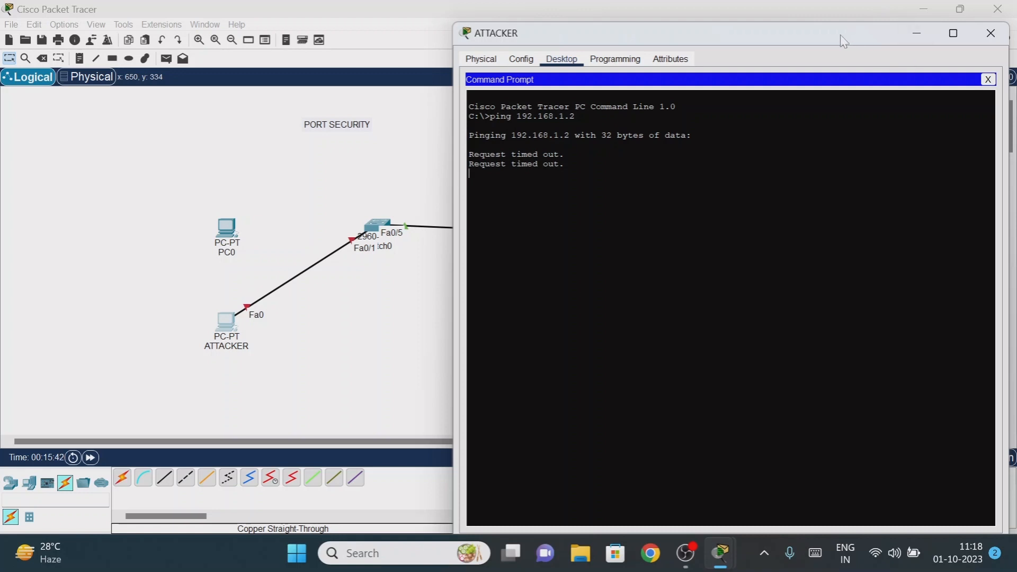
Move the ATTACKER window aside to check its ping replies and link state in the topology, and minimize the window
left_click_drag(820, 24, 850, 242)
left_click_drag(703, 249, 760, 250)
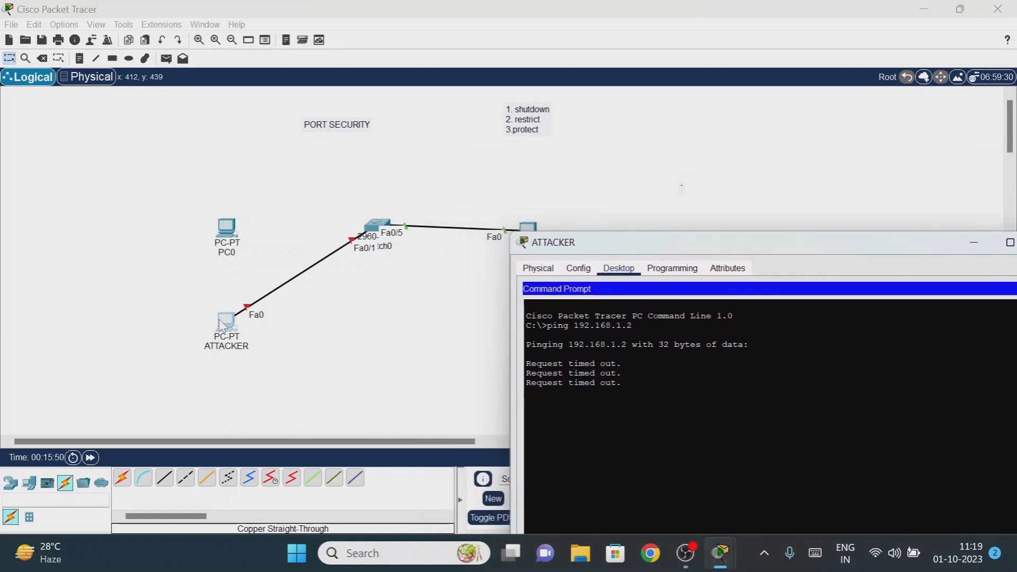
left_click_drag(932, 248, 712, 252)
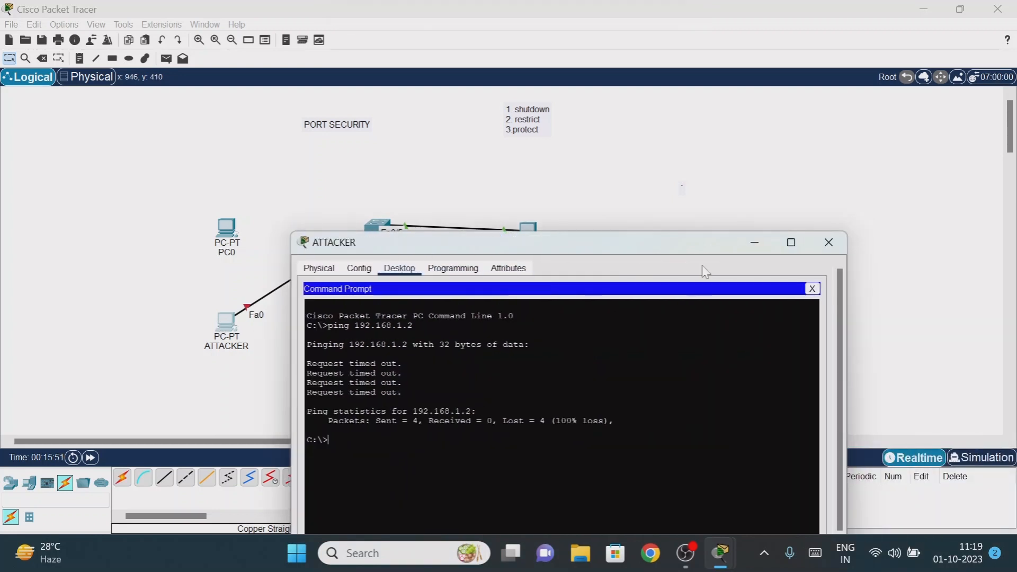
left_click(768, 246)
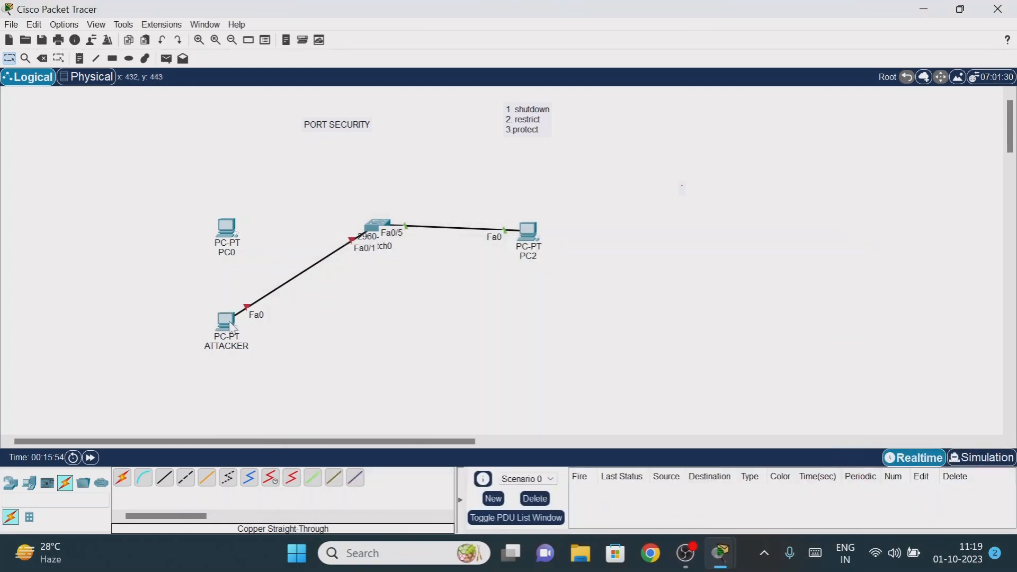
Move the ATTACKER end of the Fa0/1 cable back to PC0's FastEthernet0 port and fast-forward the simulation time
mouse_move(232, 327)
mouse_move(227, 229)
left_click_drag(245, 310, 230, 239)
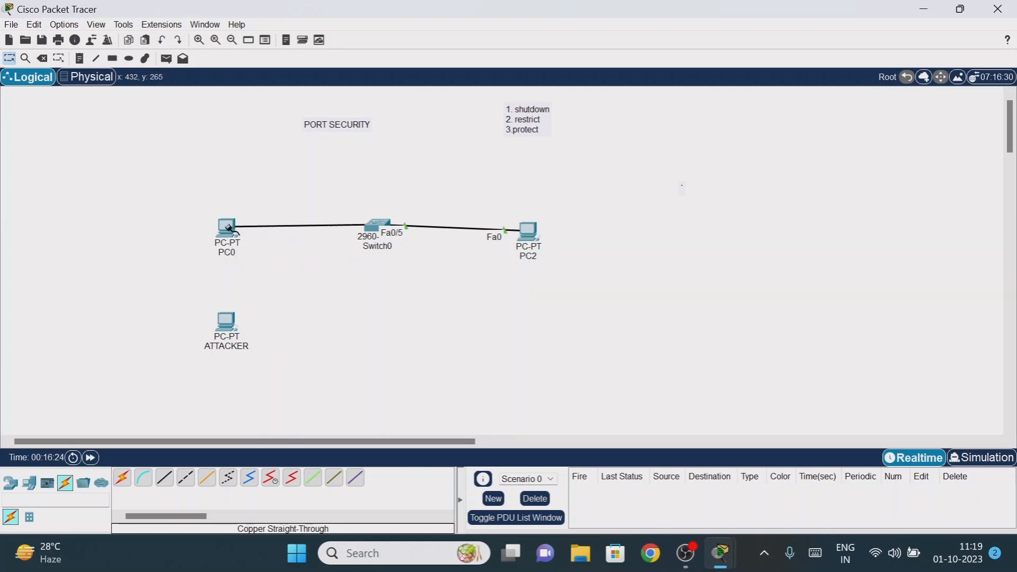
left_click(229, 238)
left_click(259, 289)
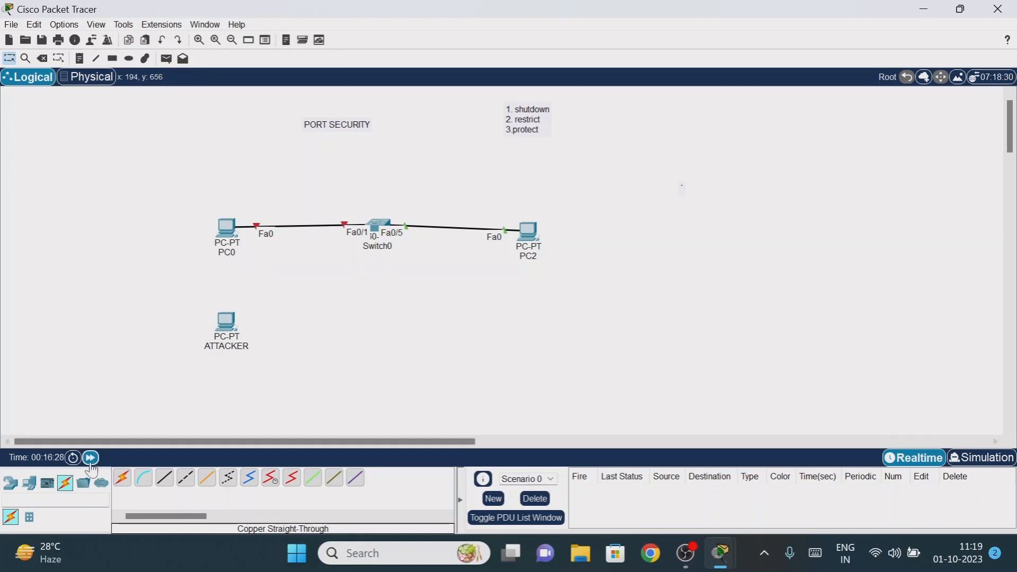
left_click(90, 458)
left_click(92, 459)
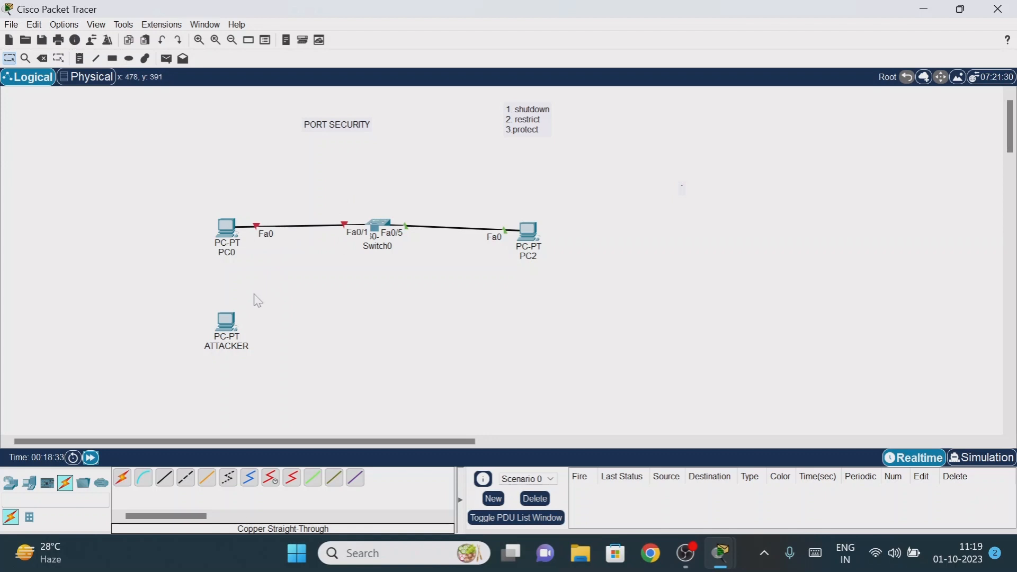
Open Switch0's command line and enter interface configuration mode for fa0/1 from global configuration
left_click(376, 231)
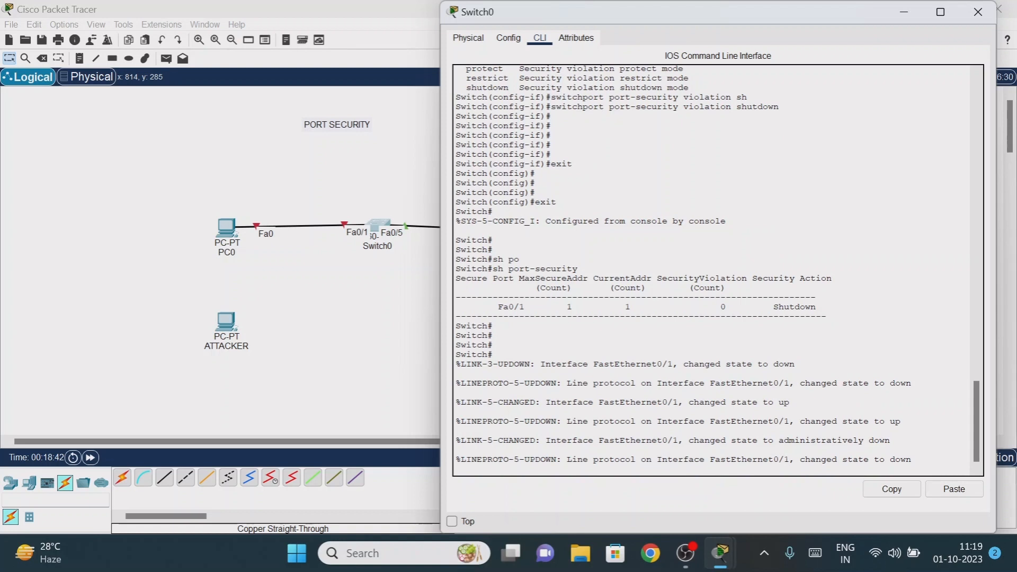
key("Return")
key("Return")
key("Return")
key("Return")
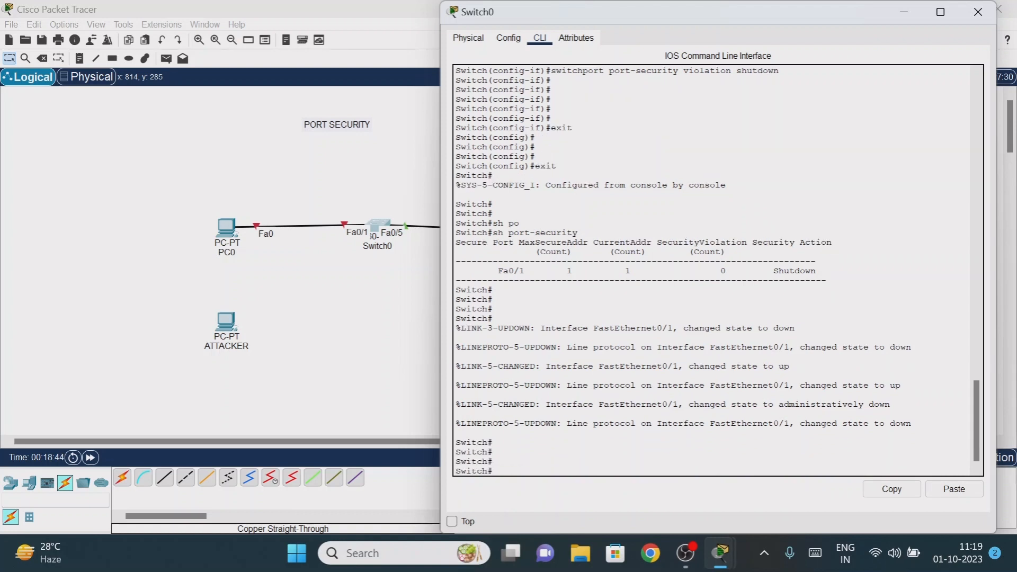
type("config t")
key("Return")
key("Return")
key("Return")
key("Return")
key("Return")
key("Return")
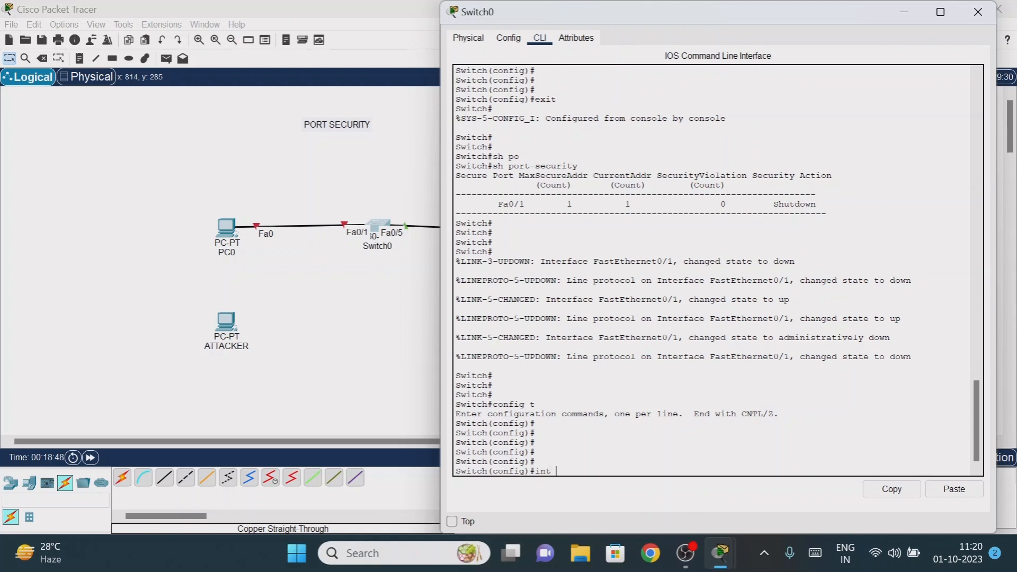
type("int fa0/1")
key("Return")
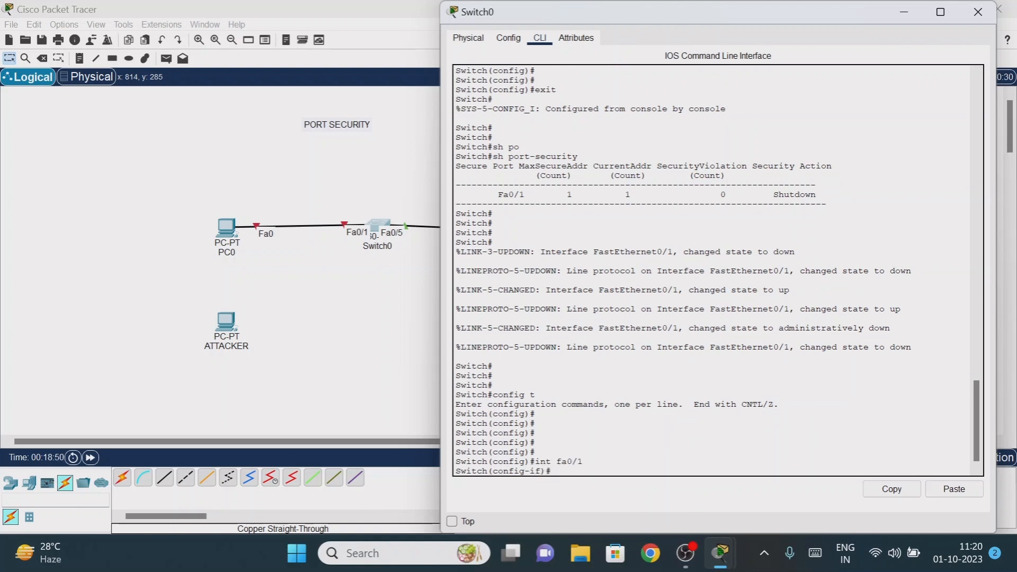
Restart fa0/1 by issuing shutdown followed by no shutdown, check its link, and minimize the Switch0 window
type("sh")
key("Tab")
key("Return")
type("nfig-if)#n")
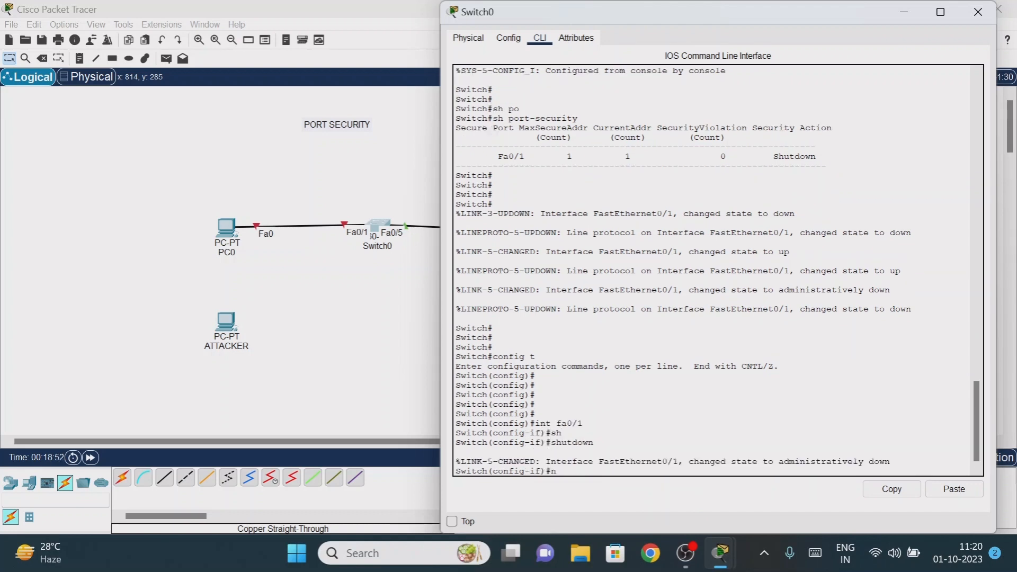
type("o sh")
key("Tab")
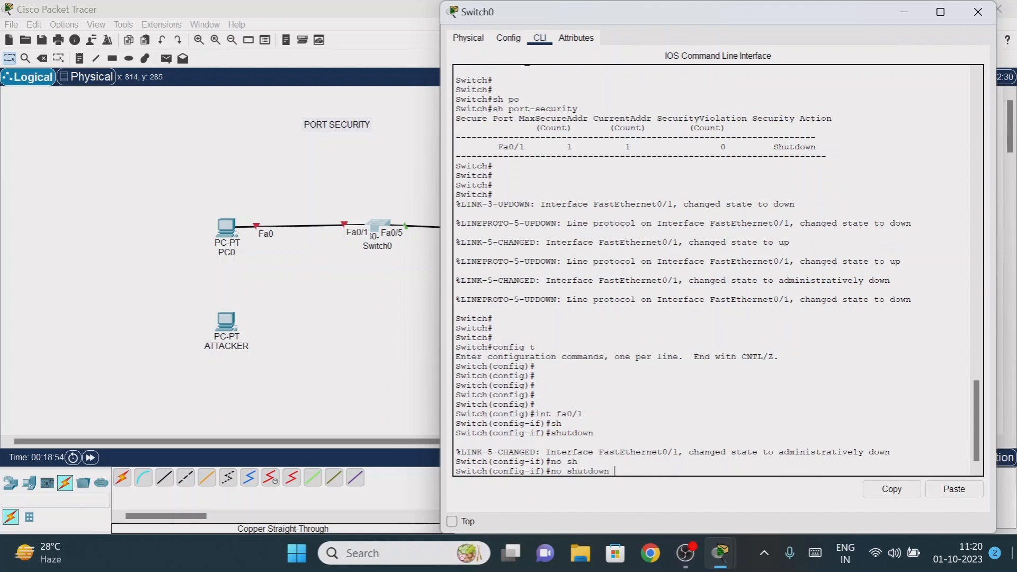
key("Return")
key("Return")
key("Return")
key("Return")
key("Return")
key("Return")
key("Return")
key("Return")
key("Return")
key("Return")
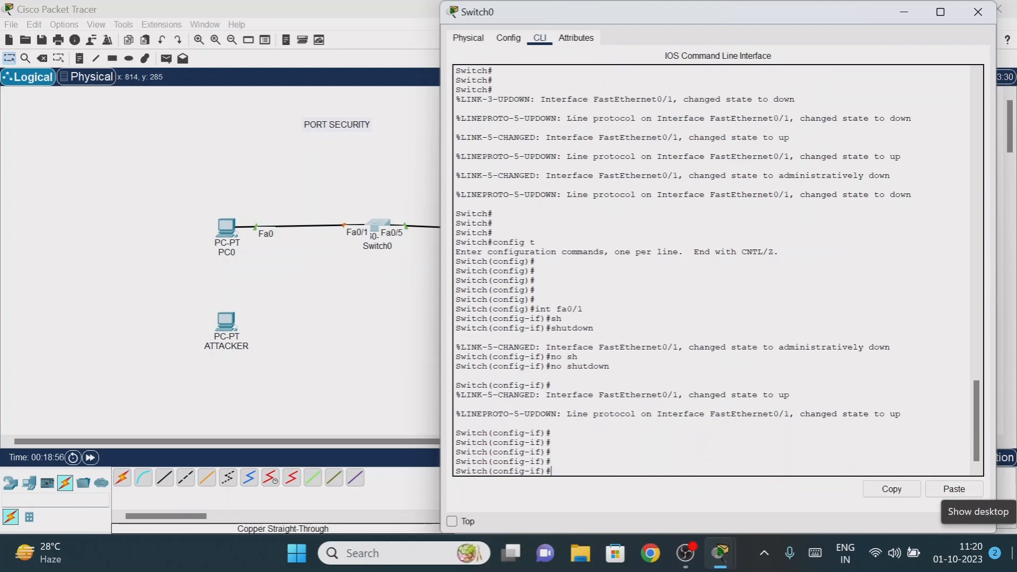
key("Return")
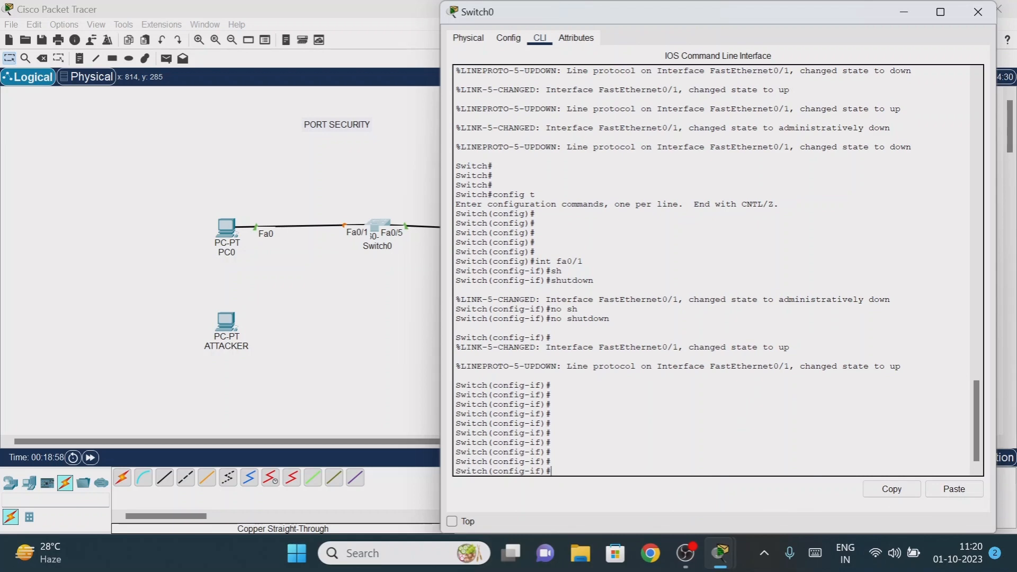
left_click_drag(547, 318, 614, 319)
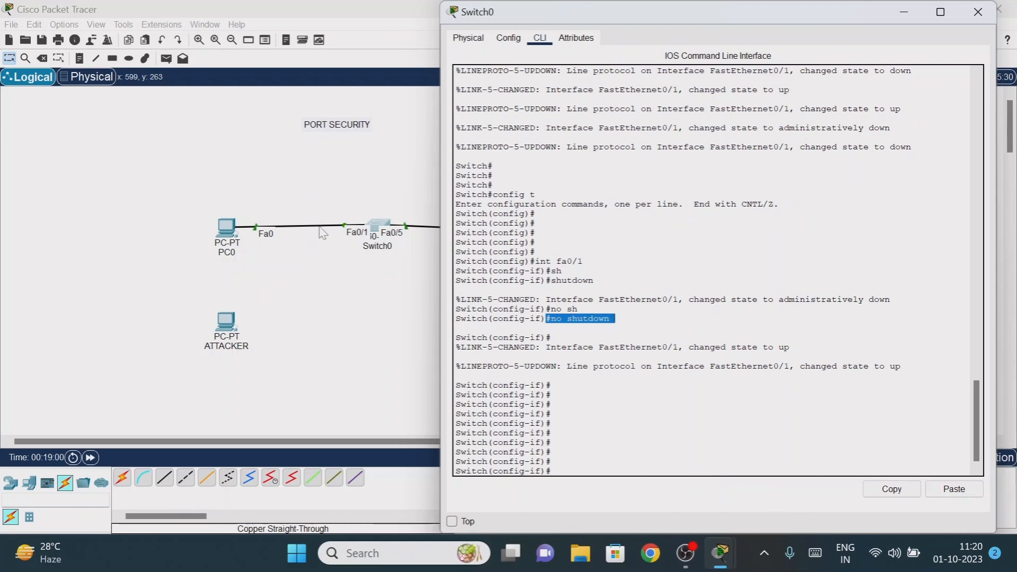
left_click(904, 13)
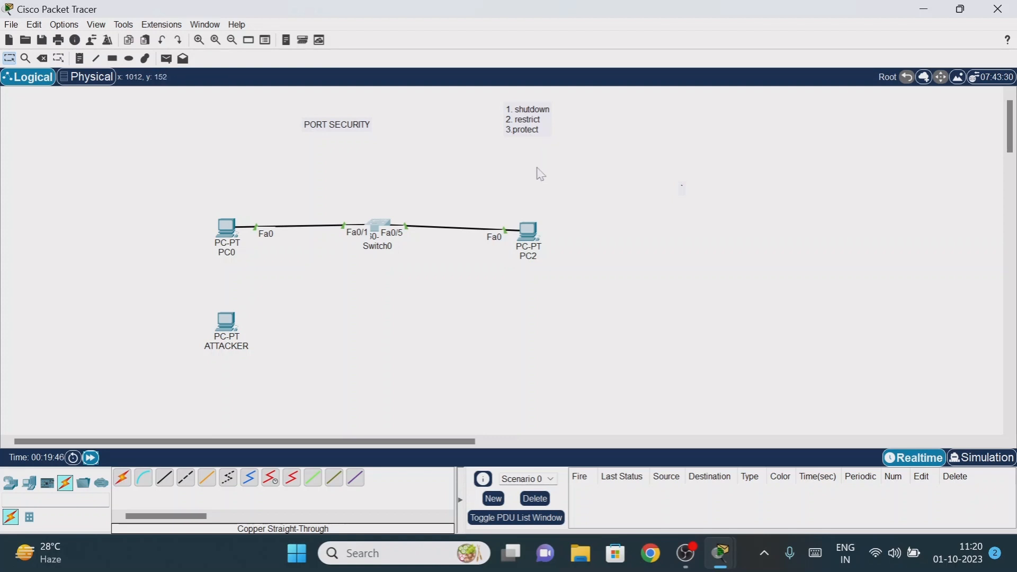
Reopen Switch0's command line and exit from interface configuration to privileged EXEC mode
left_click(374, 227)
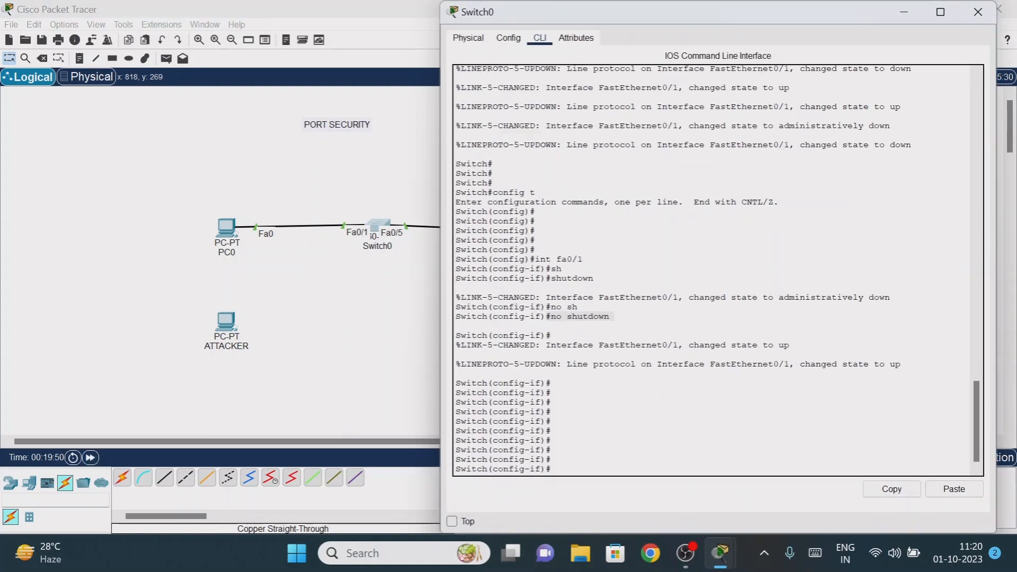
type("exi")
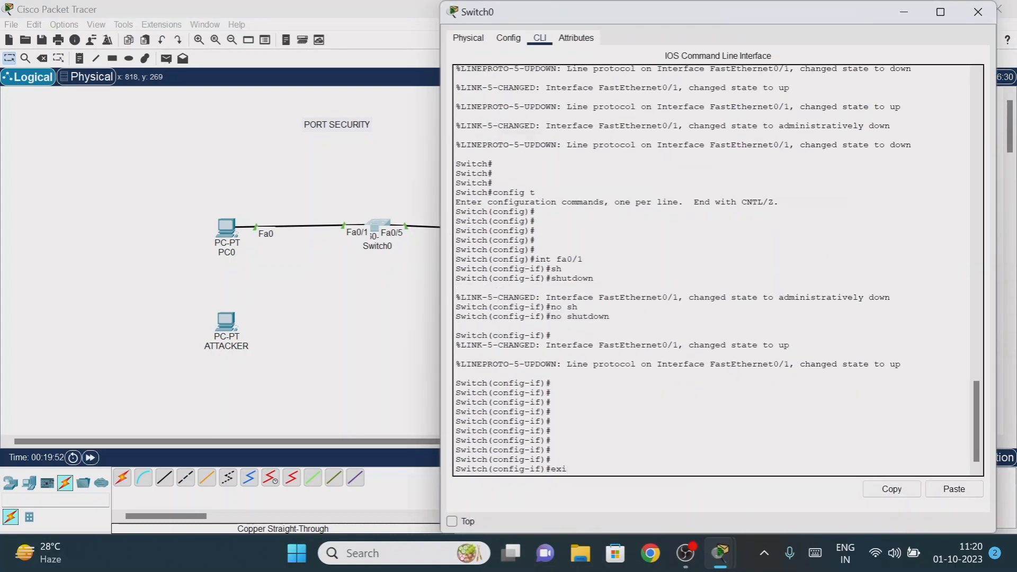
type("t")
key("Return")
key("Return")
key("Return")
key("Return")
key("Return")
key("Return")
type("sw")
key("Tab")
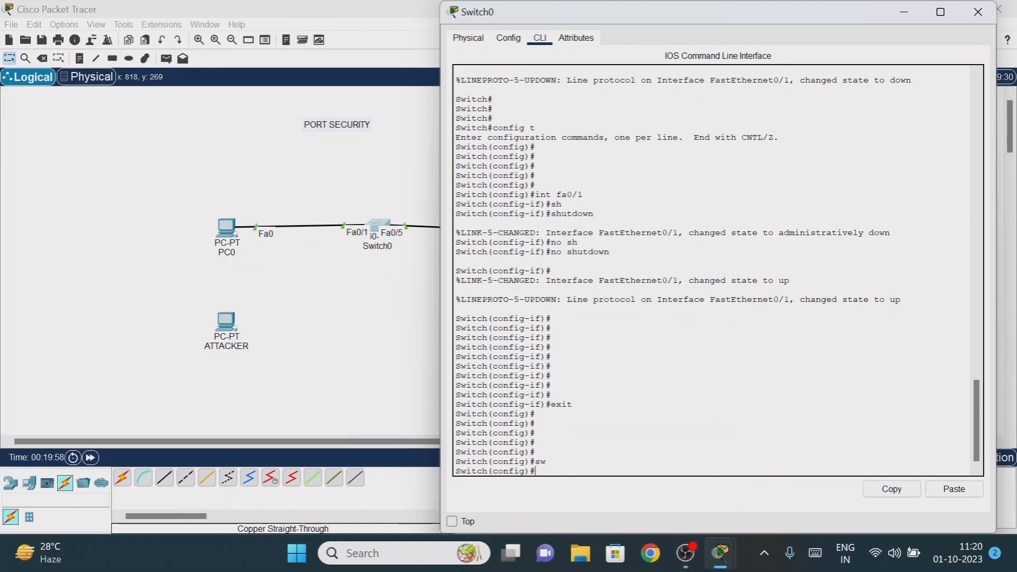
type("exit")
key("Return")
key("Return")
key("Return")
type("sw")
key("Tab")
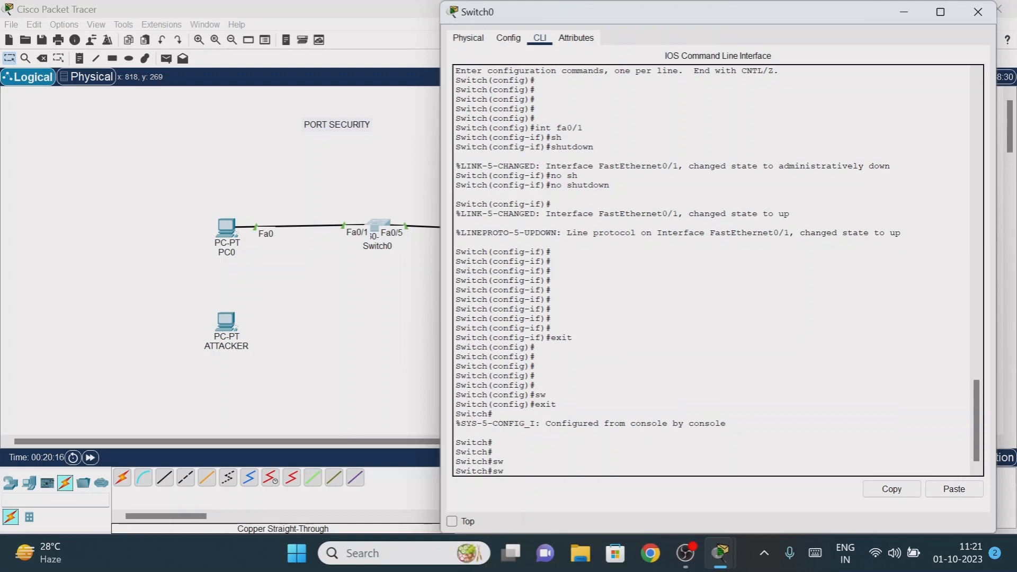
In fa0/1's interface configuration, list the port-security violation modes and set the violation mode to restrict
type("nfig t")
key("Return")
key("Return")
key("Return")
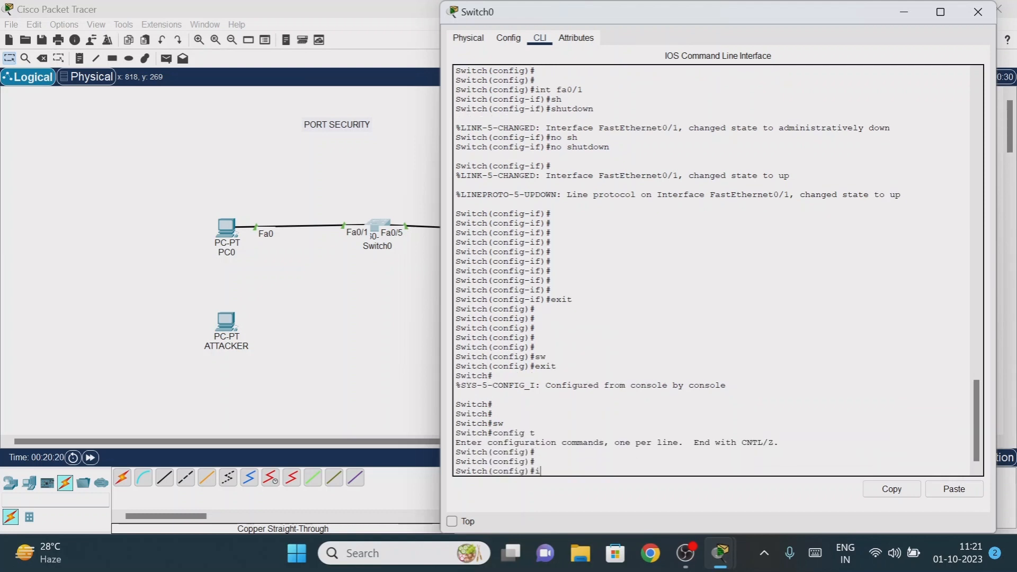
type("int fa0/1")
key("Return")
type("sw")
key("Tab")
type("po")
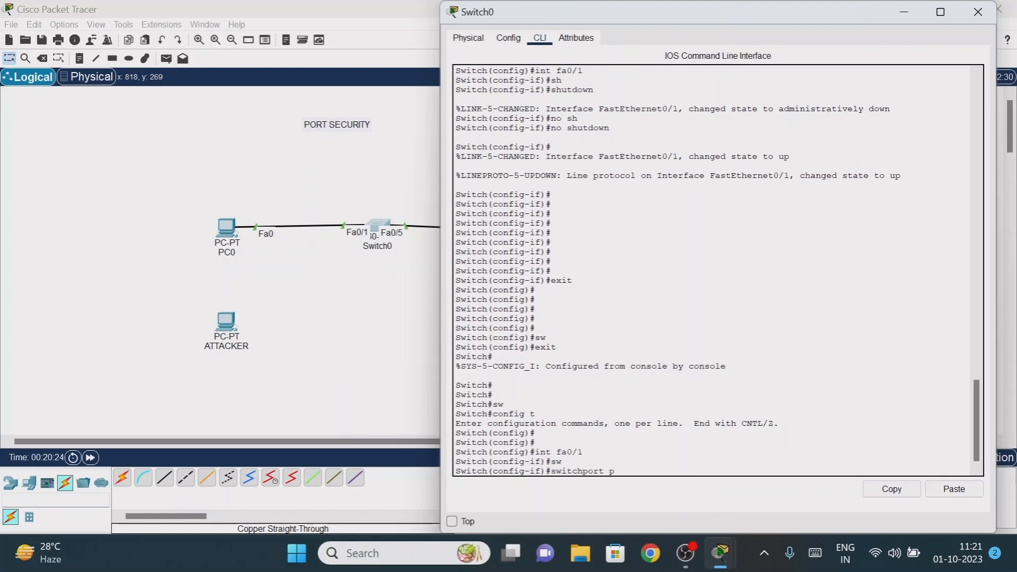
key("Tab")
type("vi")
key("Tab")
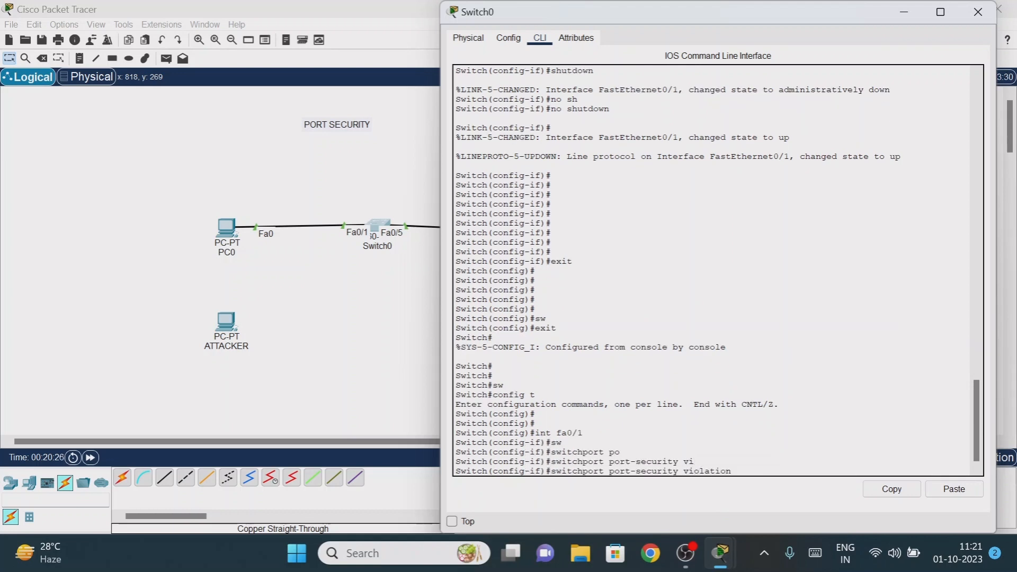
type("?")
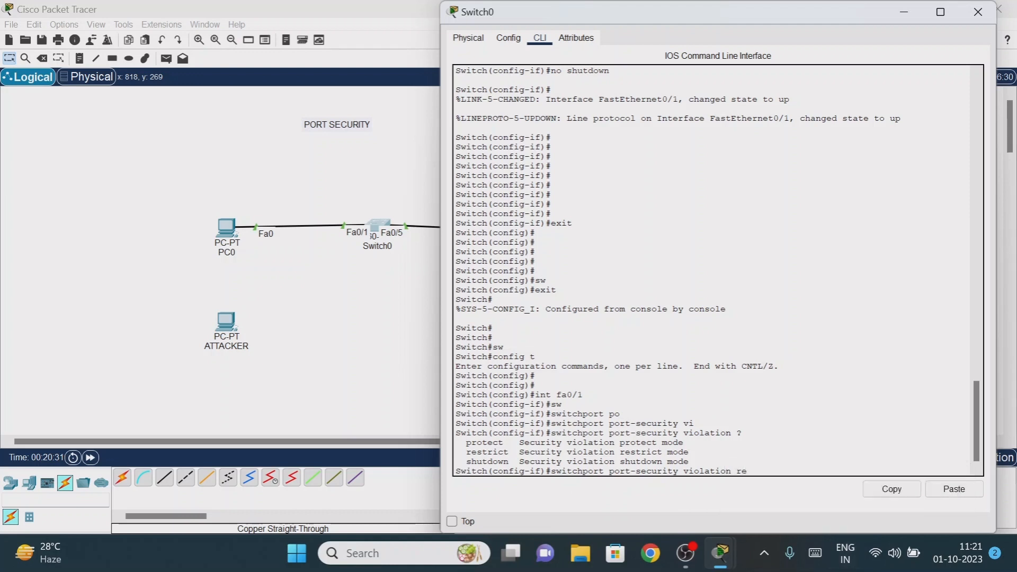
type("res")
key("Tab")
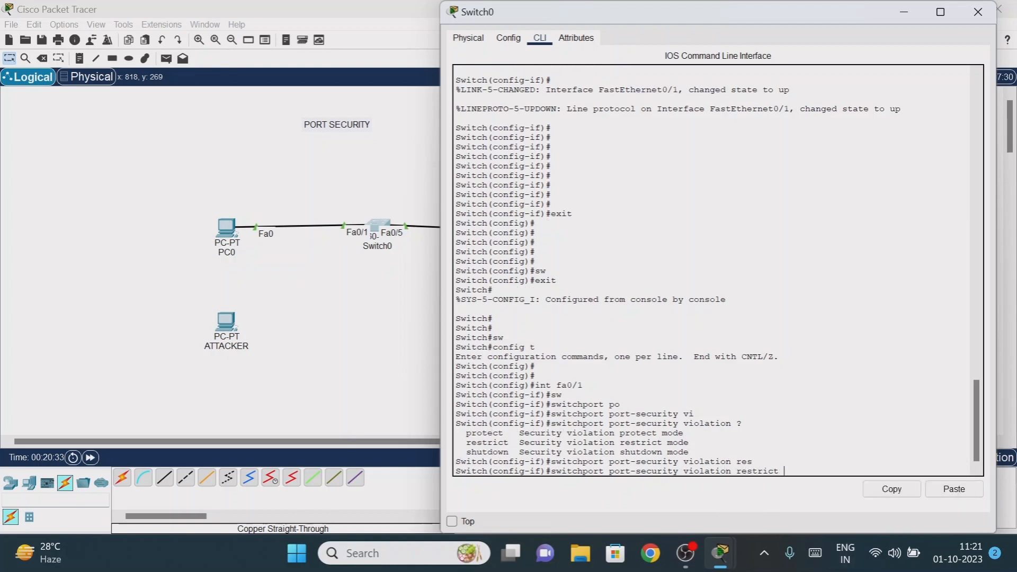
key("Return")
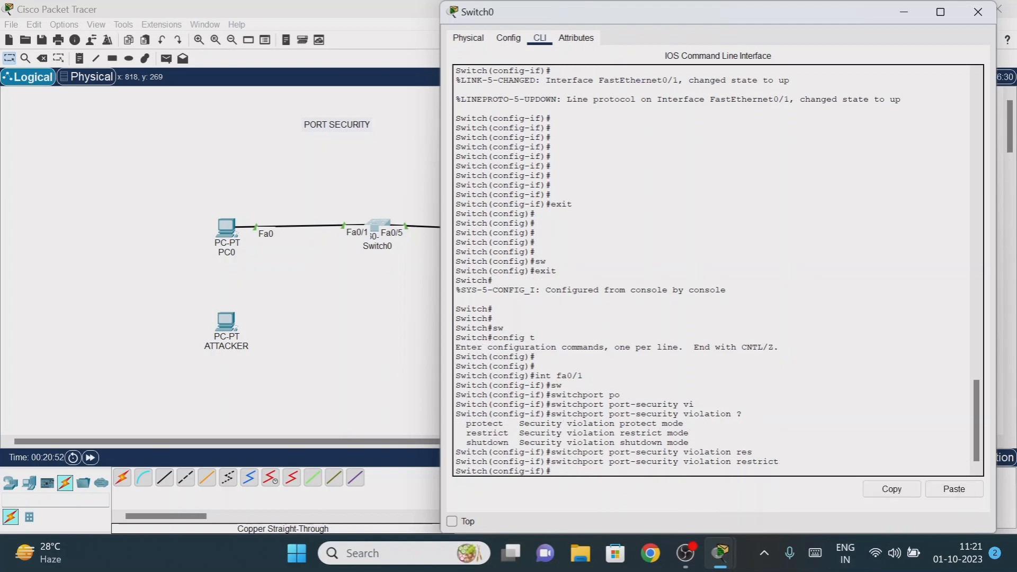
Exit fa0/1's interface configuration and global configuration to return Switch0 to the privileged EXEC prompt
type("exit")
key("Return")
key("Return")
key("Return")
key("Return")
type("exit")
key("Return")
key("Return")
key("Return")
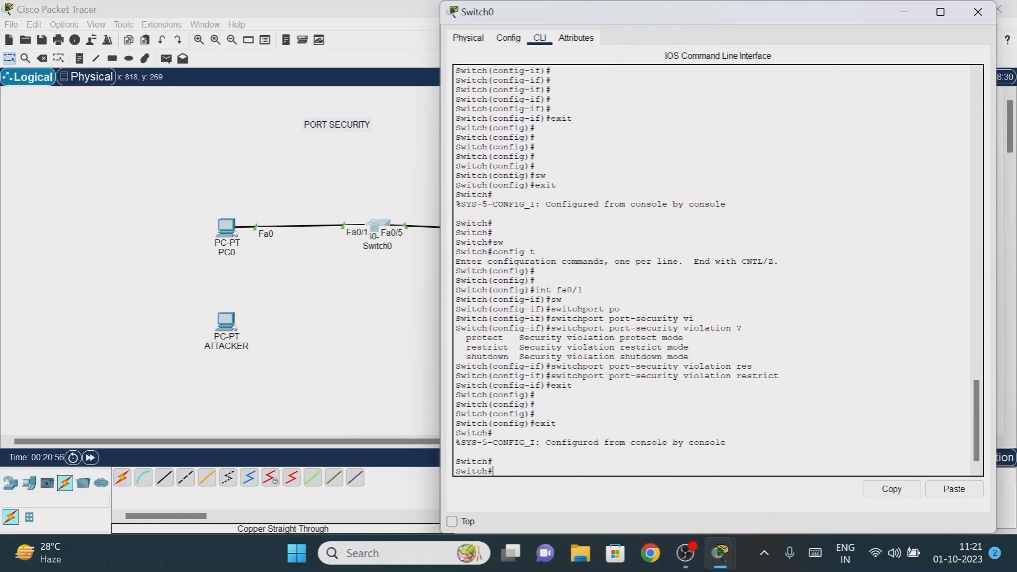
Display Switch0's port-security table, examine Fa0/1's security action, and minimize the Switch0 window
type("sh po")
key("Tab")
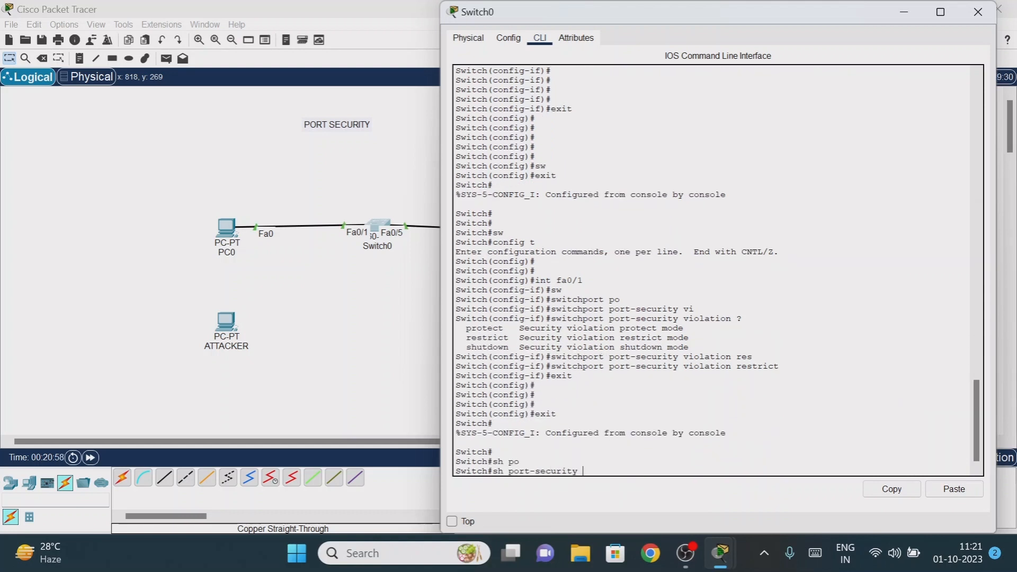
key("Return")
key("Return")
key("Return")
key("Return")
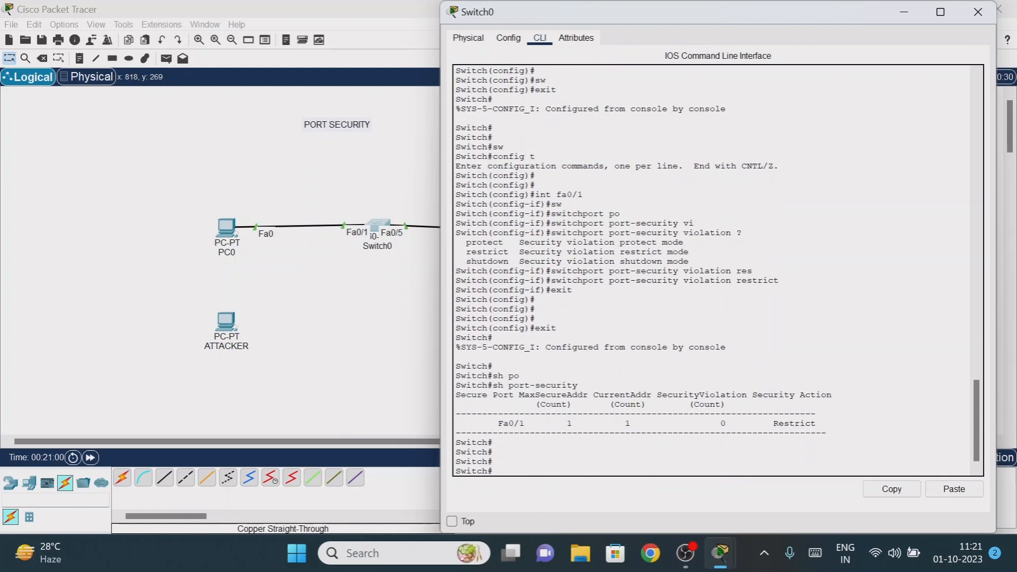
left_click_drag(774, 423, 817, 424)
left_click(894, 20)
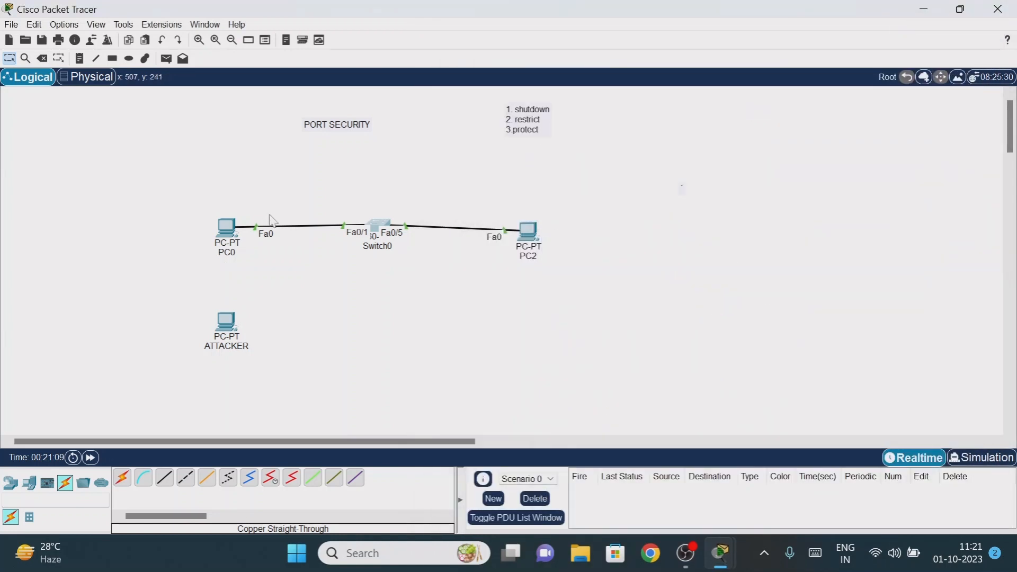
Reconnect the PC0 end of the Fa0/1 cable to the ATTACKER PC's FastEthernet0 port and fast-forward the simulation time
left_click_drag(259, 235, 229, 324)
left_click(229, 324)
left_click(273, 386)
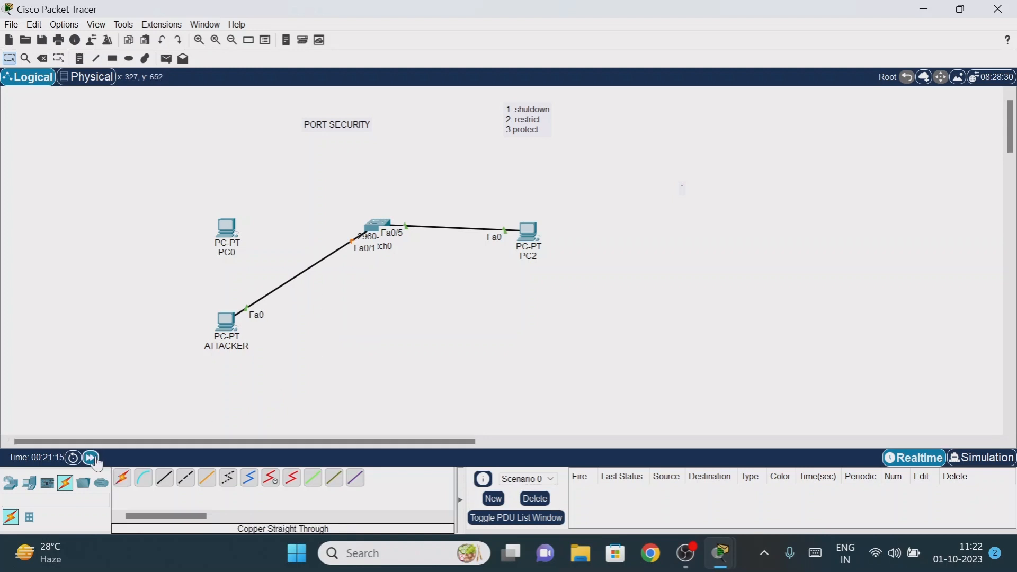
left_click(91, 457)
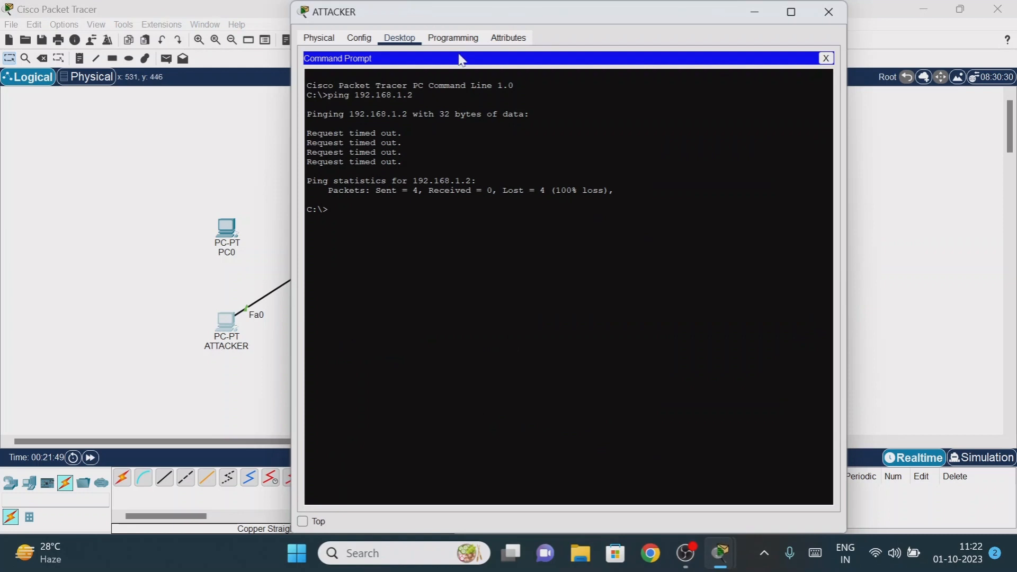
Repeat the ping to 192.168.1.2 from the ATTACKER PC's Command Prompt, check the replies, and minimize its window
left_click_drag(502, 17, 698, 60)
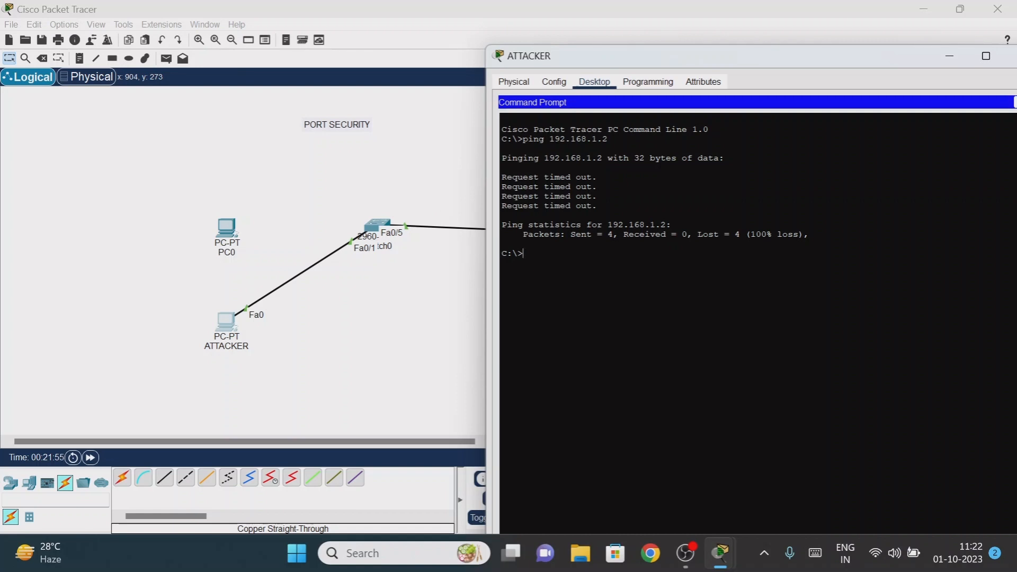
key("Up")
key("Return")
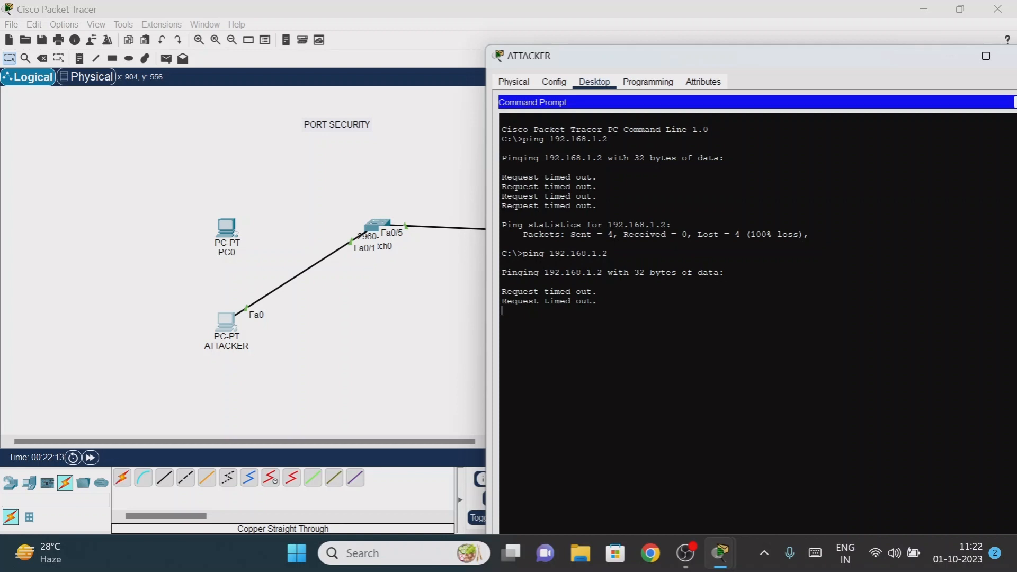
left_click(949, 56)
mouse_move(720, 554)
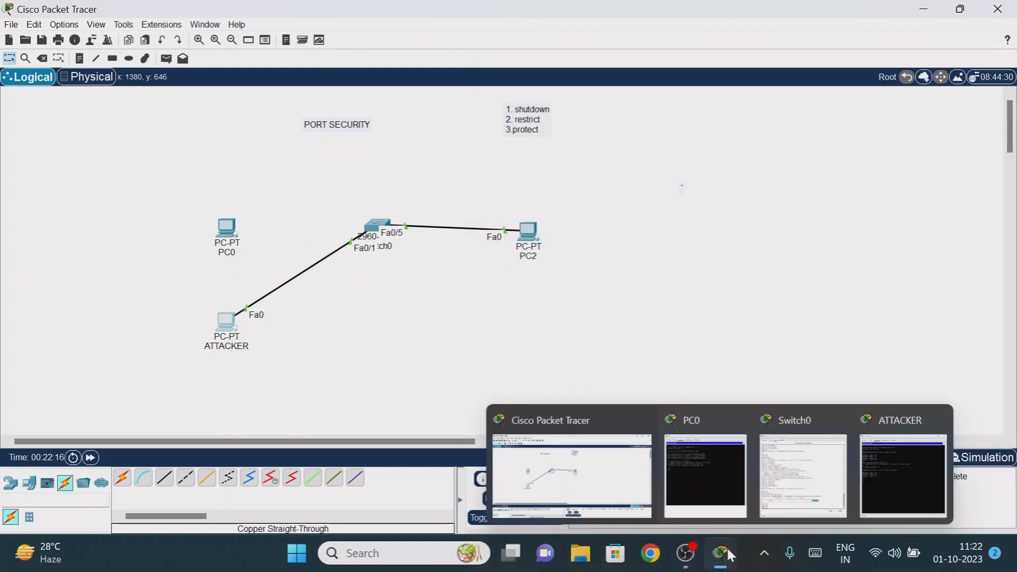
Restore the Switch0 window, display its port-security table, and examine Fa0/1's security violation count
left_click(802, 498)
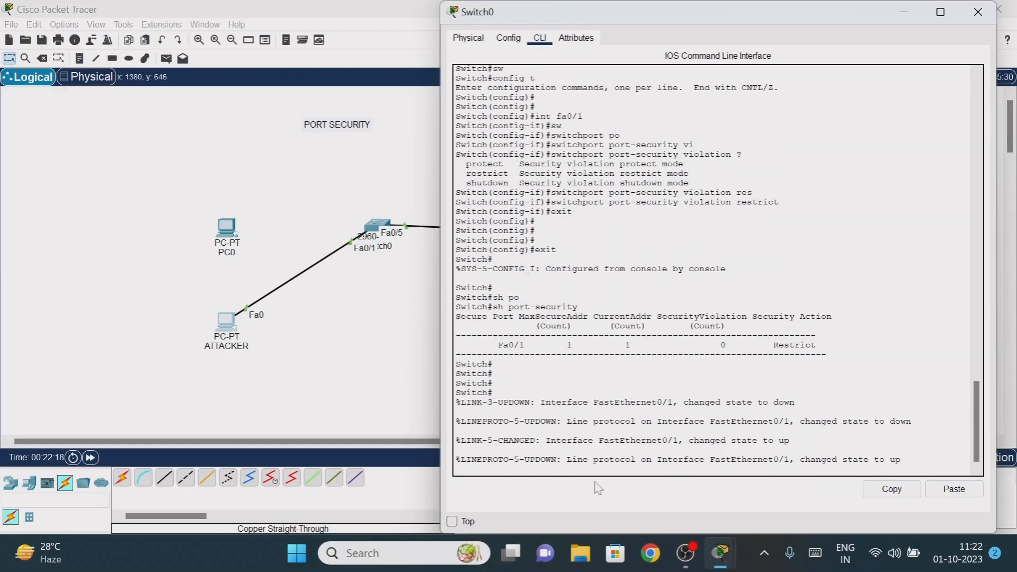
key("Return")
key("Return")
key("Return")
key("Return")
key("Return")
key("Return")
key("Return")
key("Return")
key("Return")
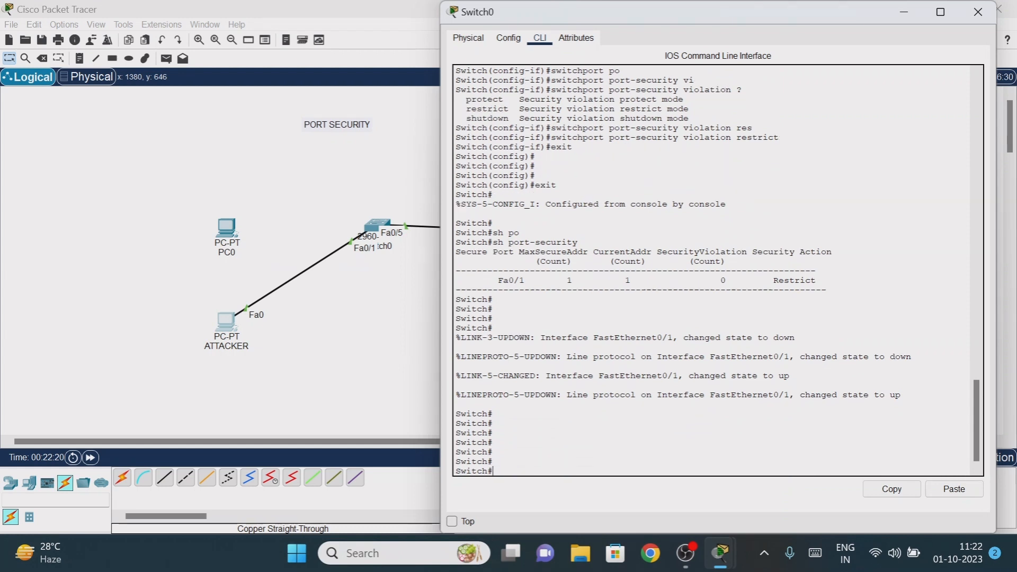
type("sh ")
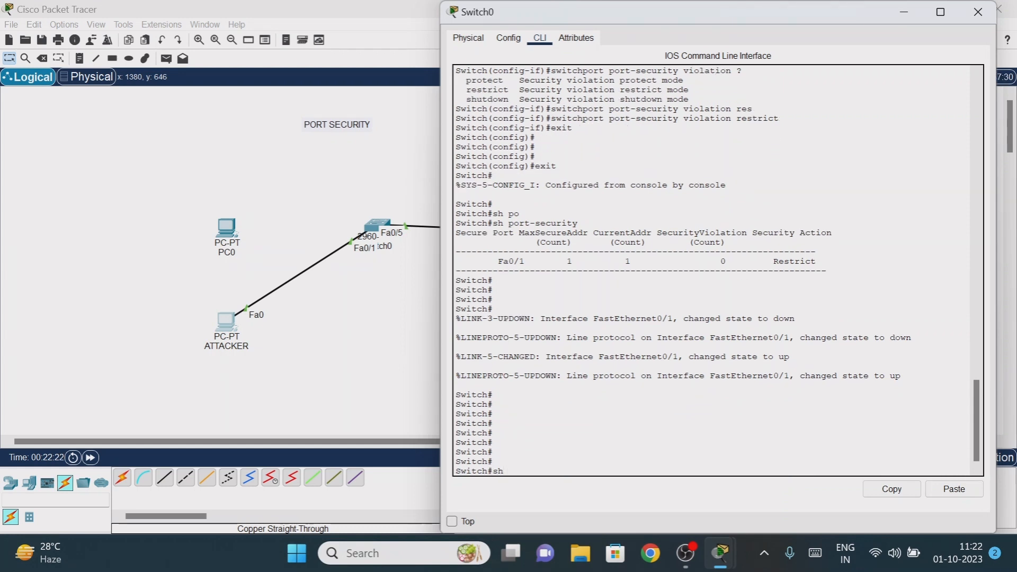
type("po")
key("Tab")
key("Return")
key("Return")
key("Return")
key("Return")
key("Return")
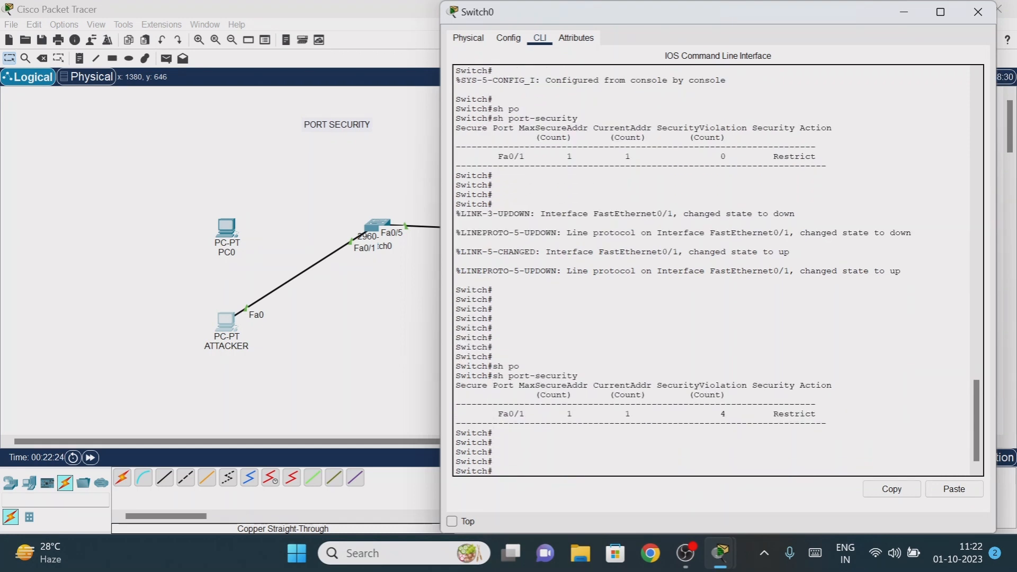
left_click_drag(715, 414, 726, 413)
left_click(743, 413)
left_click(820, 405)
left_click_drag(715, 414, 726, 414)
Bring up the ATTACKER PC's Command Prompt, move it beside the Switch0 window, and examine the replies of the last ping
mouse_move(687, 553)
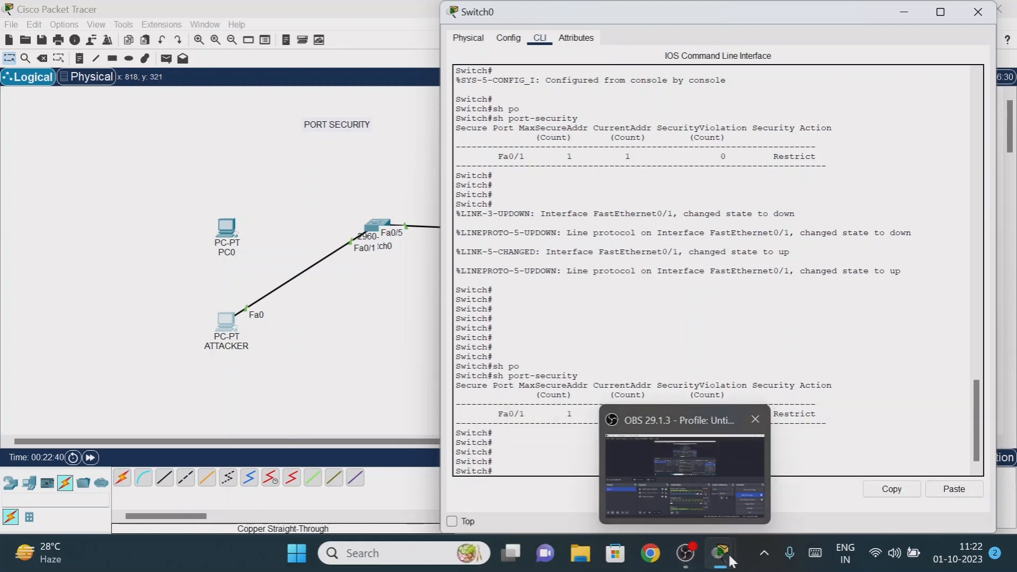
mouse_move(722, 553)
left_click(862, 485)
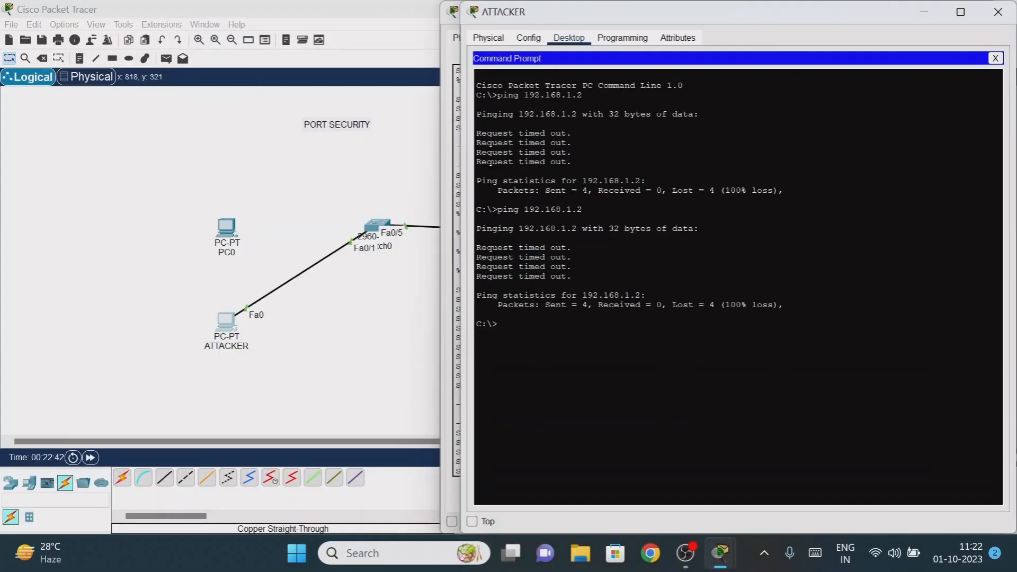
left_click_drag(715, 33, 364, 58)
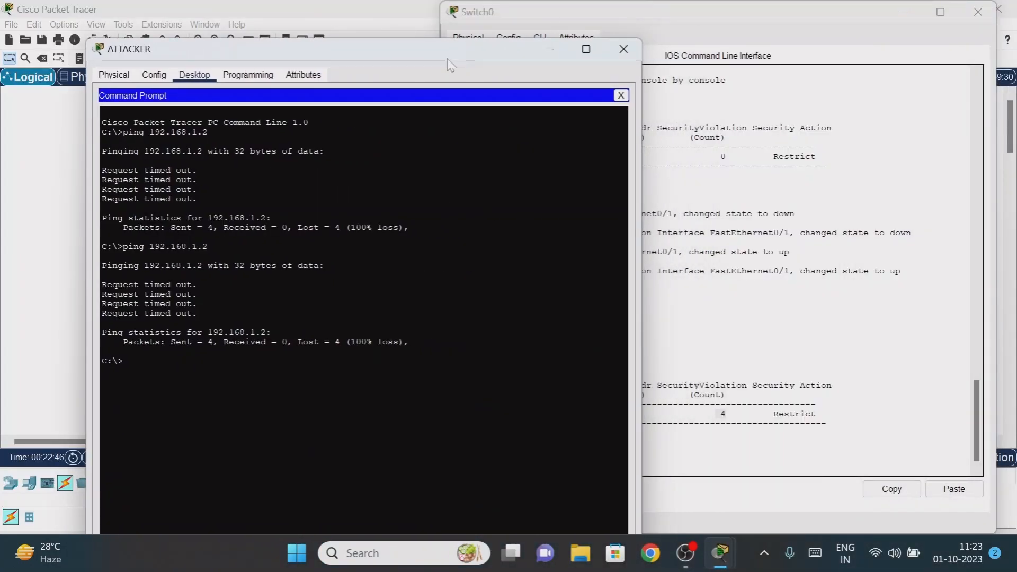
left_click_drag(450, 49, 431, 47)
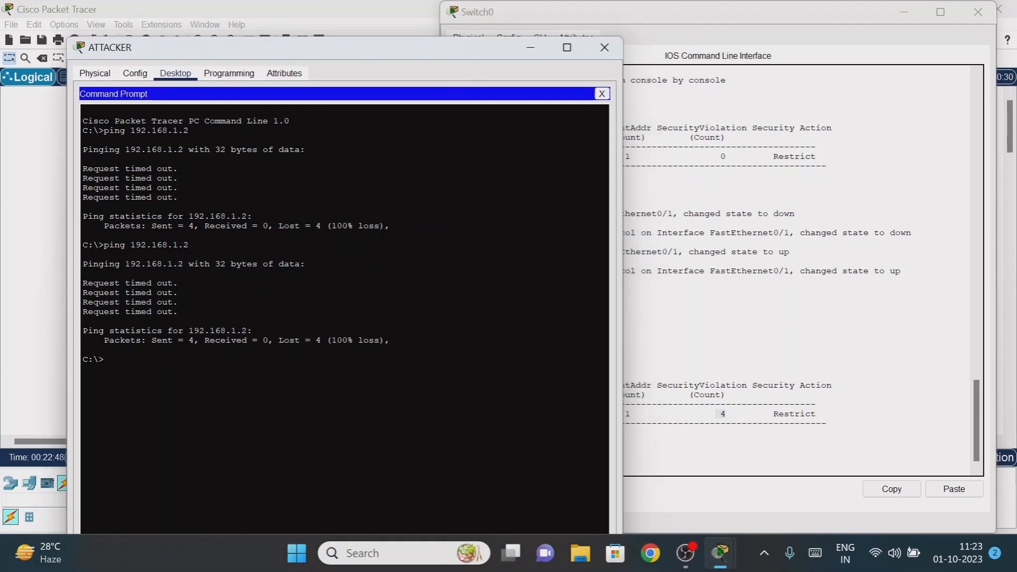
left_click_drag(83, 283, 173, 285)
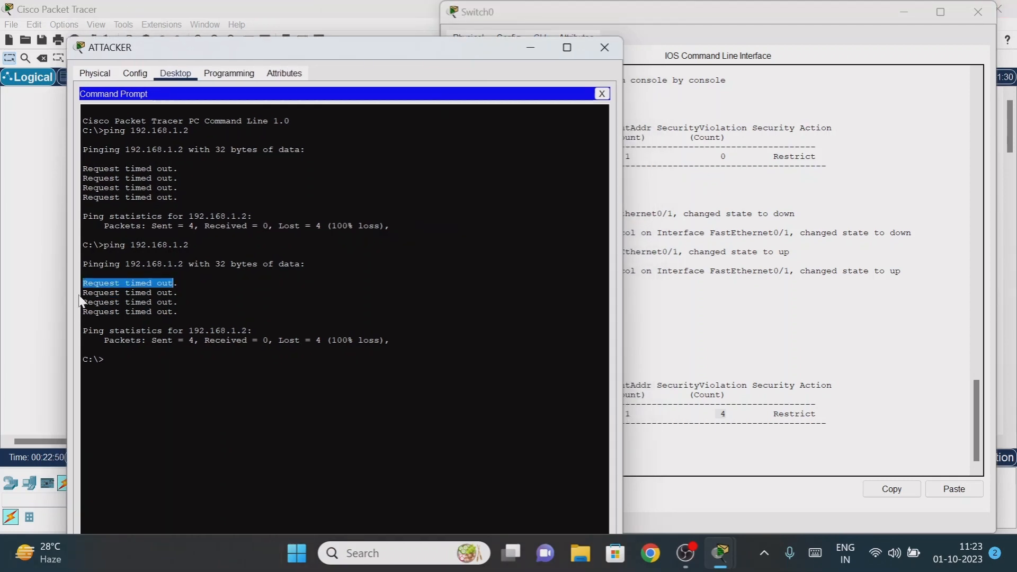
double_click(101, 302)
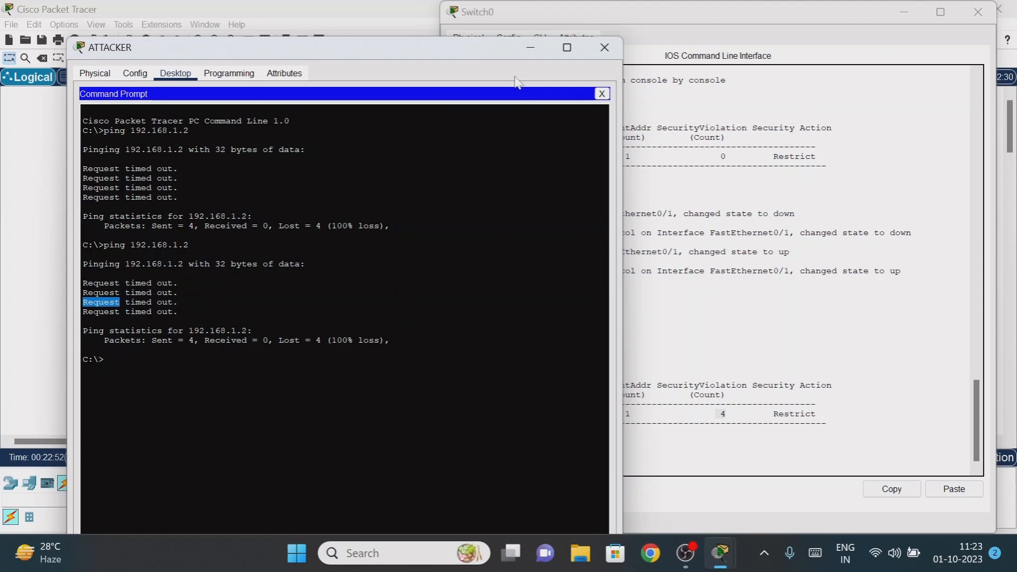
Arrange the ATTACKER and Switch0 windows side by side so the ping output and the port-security table can be compared
left_click_drag(457, 49, 389, 39)
left_click(636, 309)
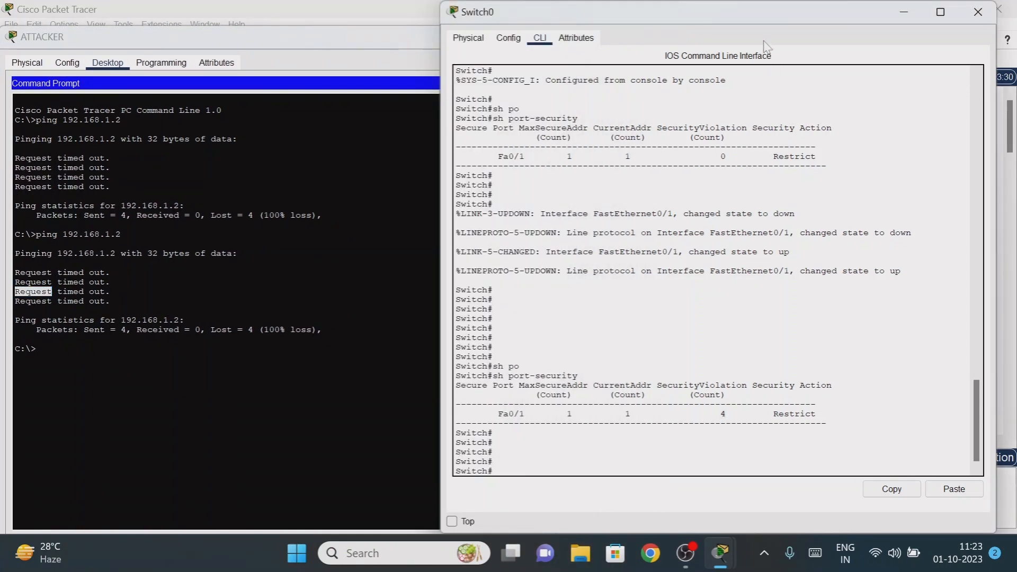
left_click_drag(761, 12, 763, 36)
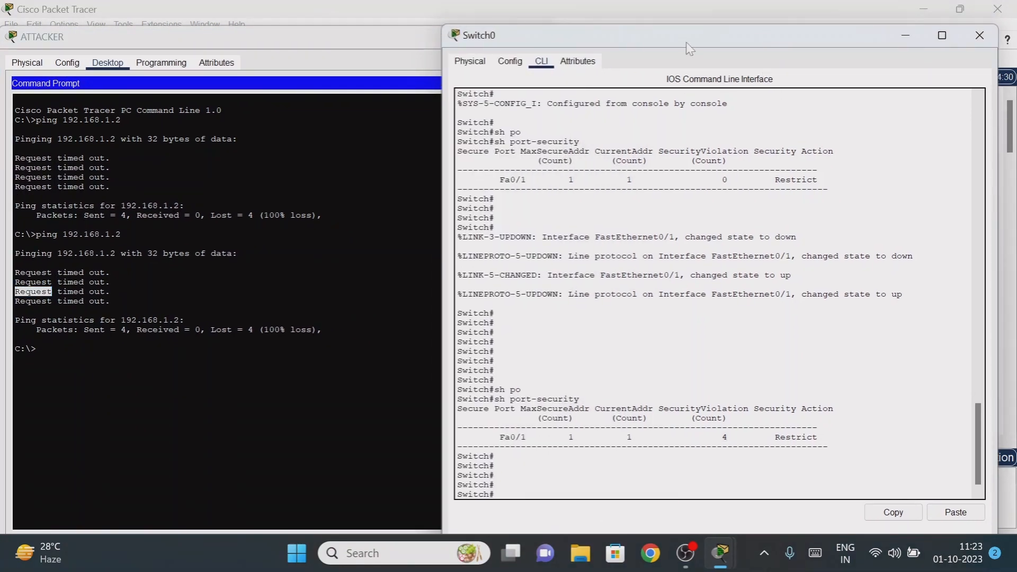
left_click_drag(689, 42, 739, 33)
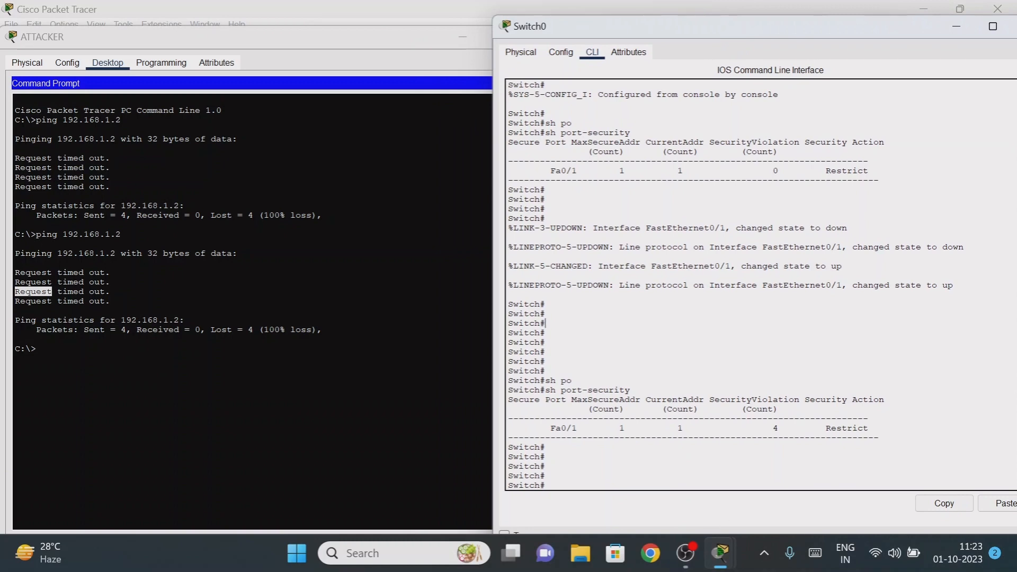
Repeat the ping to 192.168.1.2 from the ATTACKER PC's Command Prompt
left_click(37, 349)
key("Up")
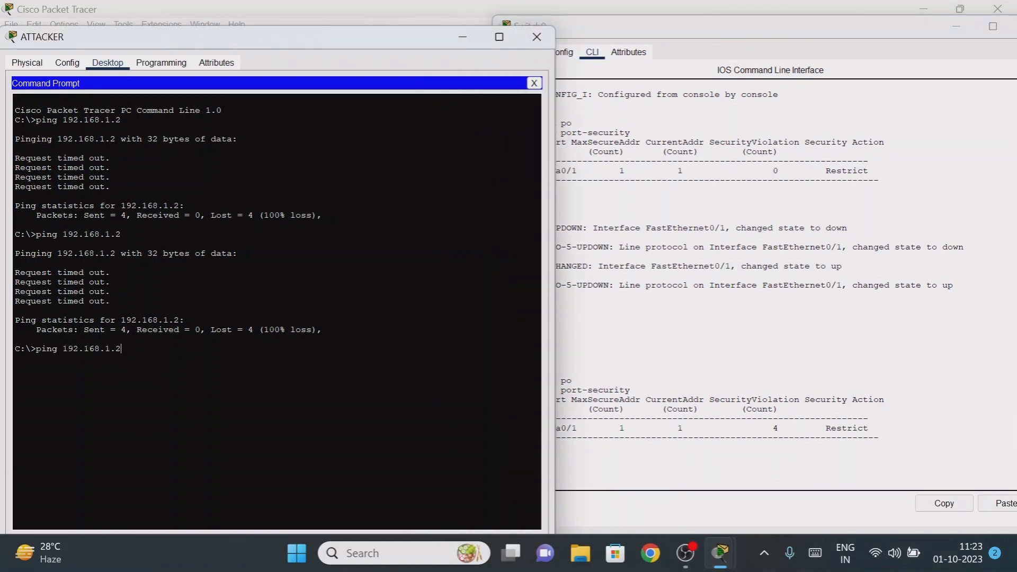
key("Return")
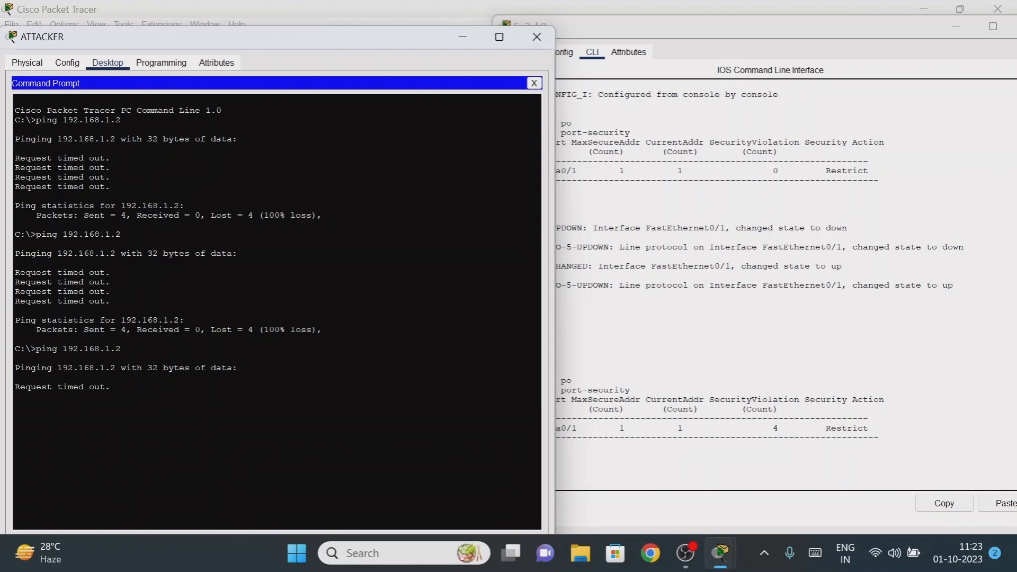
Redisplay Switch0's port-security table while the ping runs and compare Fa0/1's violation count with the ATTACKER's ping replies
left_click(648, 497)
key("Up")
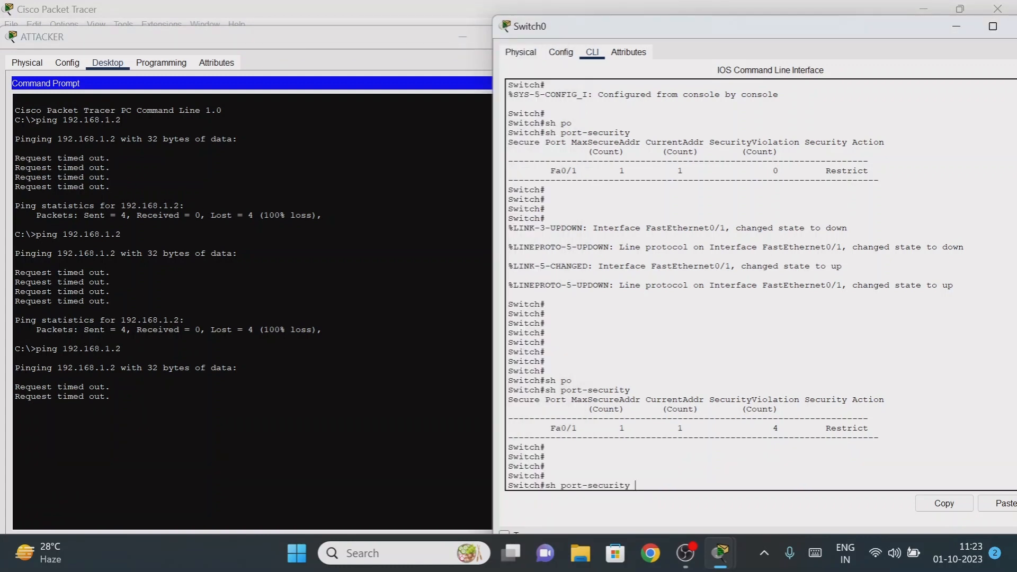
key("Return")
key("Return")
key("Return")
key("Return")
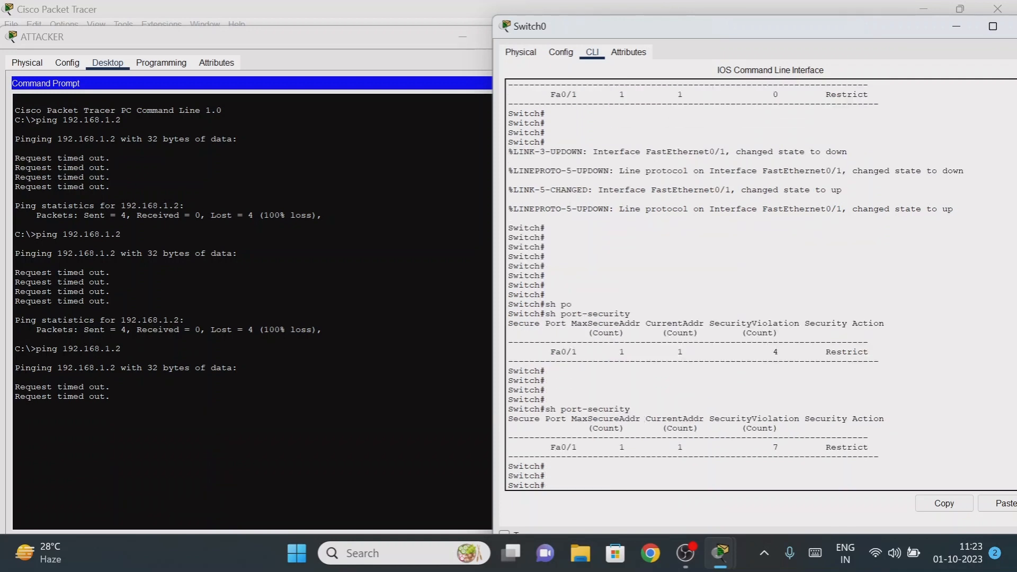
left_click_drag(762, 438, 778, 438)
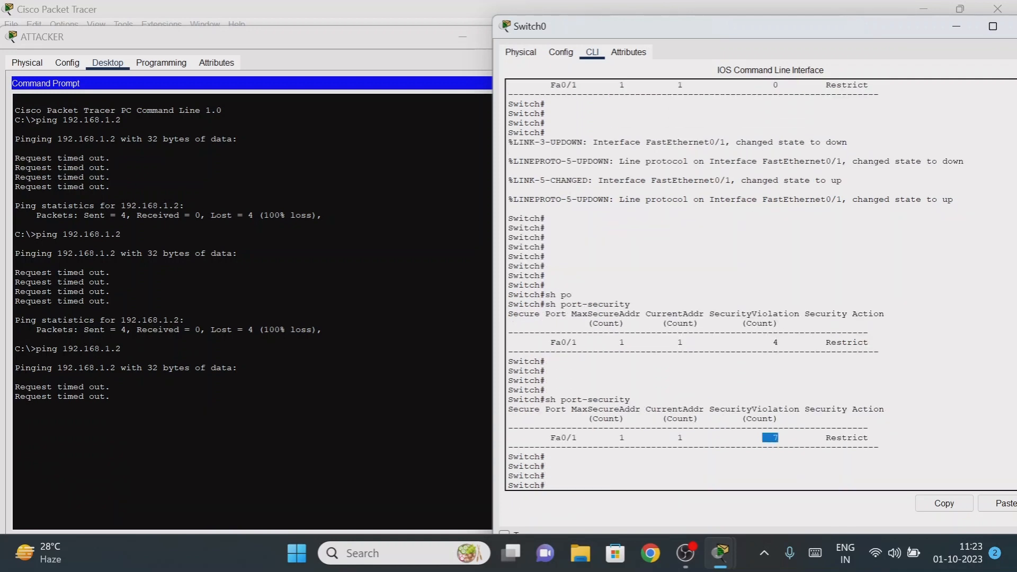
left_click_drag(26, 369, 85, 396)
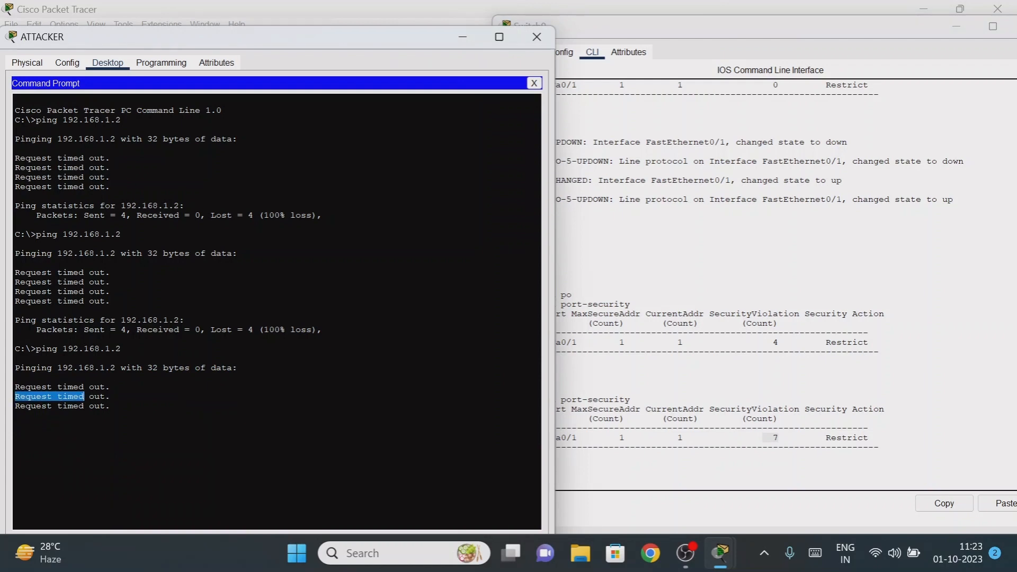
left_click_drag(758, 438, 784, 438)
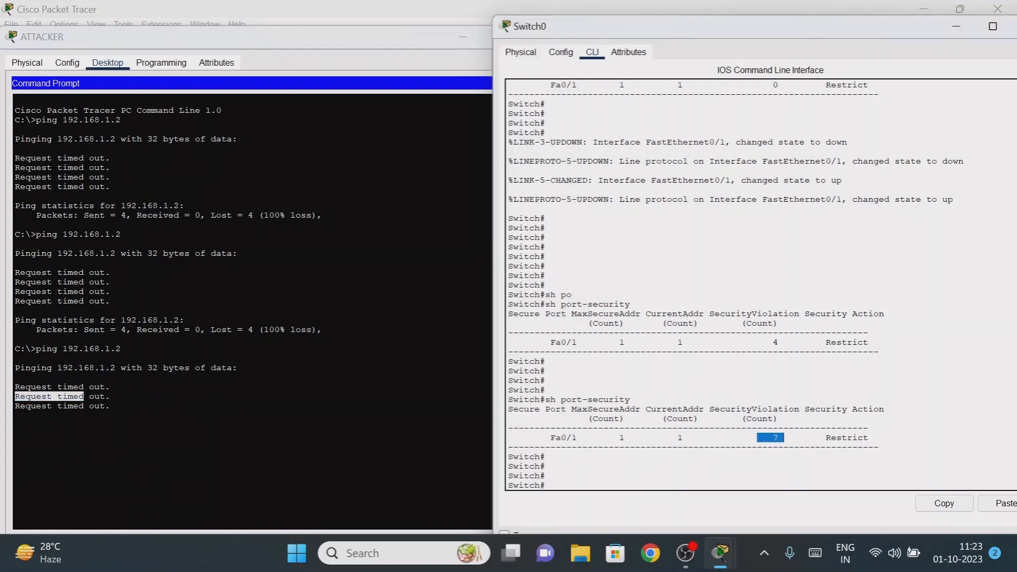
left_click(790, 438)
left_click_drag(783, 438, 773, 438)
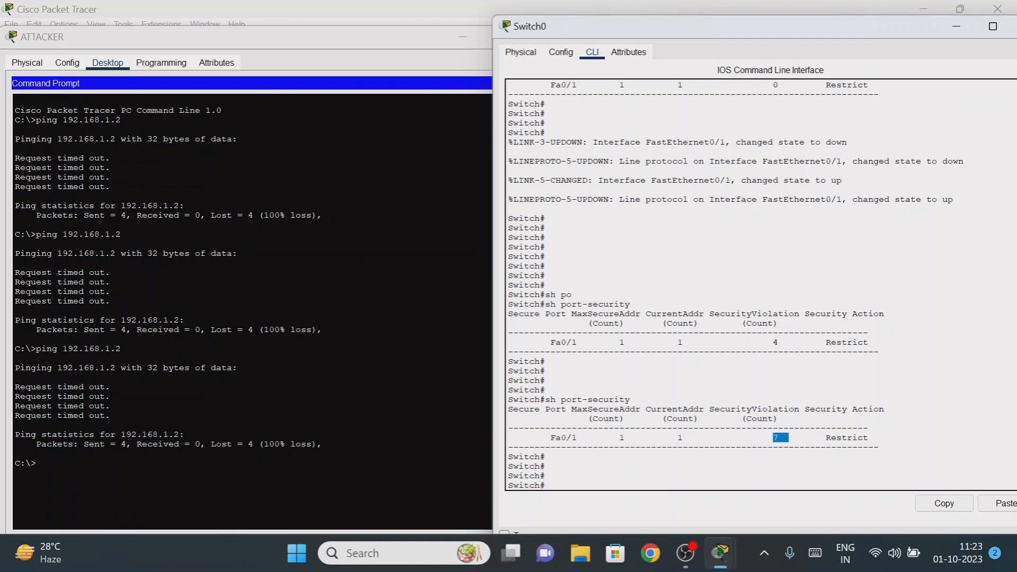
Enter global configuration mode on Switch0 and open interface fa0/1's configuration
left_click(789, 441)
type("config t")
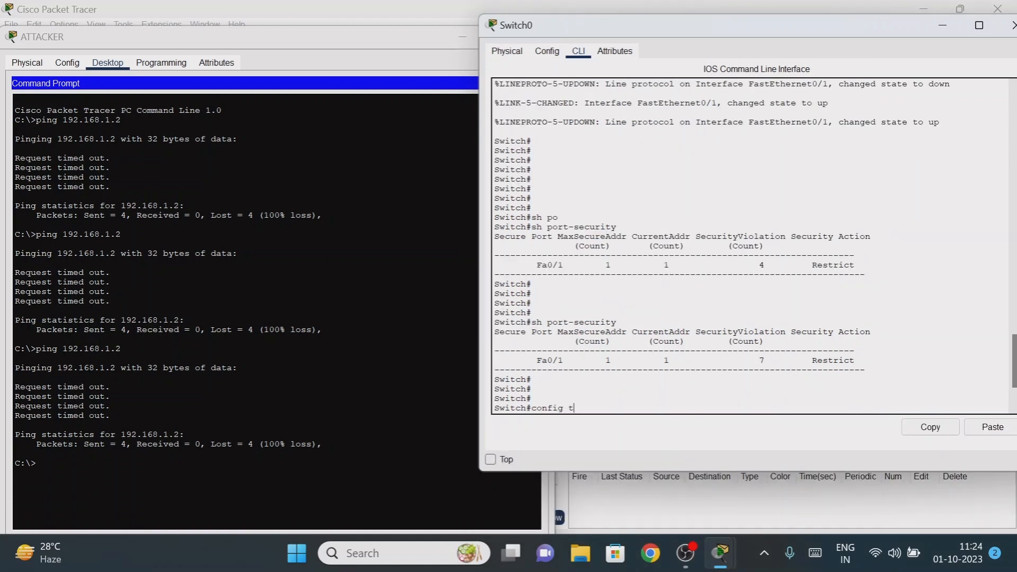
key("Return")
key("Return")
key("Return")
key("Return")
type("int fa0/1")
key("Return")
key("Return")
key("Return")
key("Return")
key("Return")
key("Return")
key("Return")
key("Return")
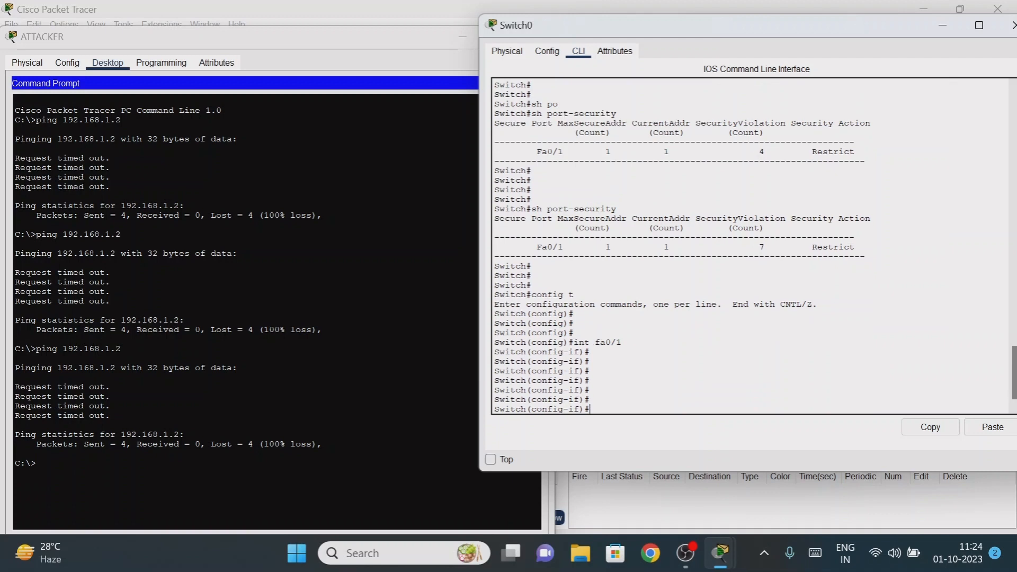
List the switchport port-security violation options for fa0/1 and set its violation mode to protect
left_click_drag(574, 333, 621, 333)
type("sw")
key("Tab")
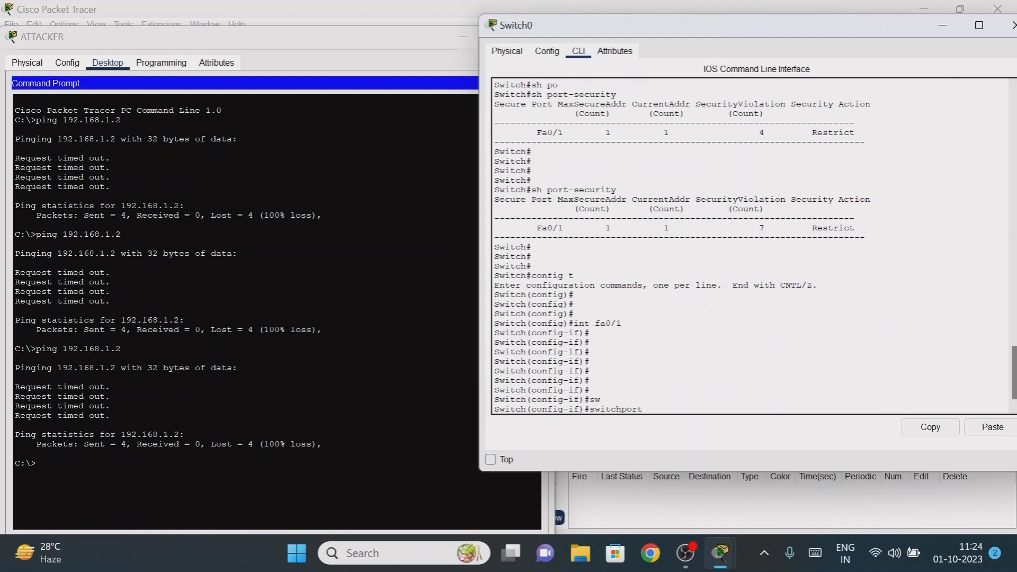
type("po")
key("Tab")
type("vi")
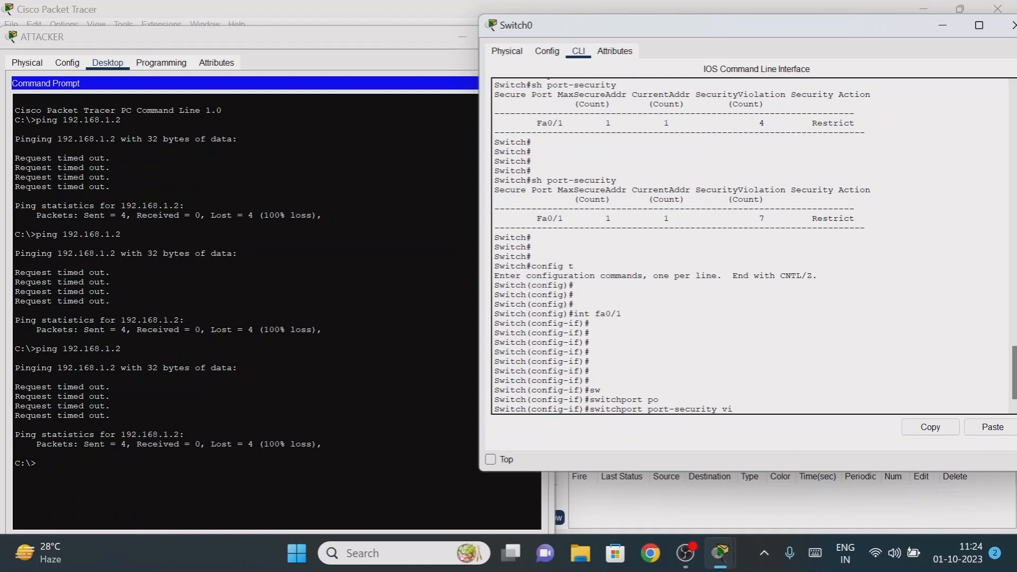
key("Tab")
type("?")
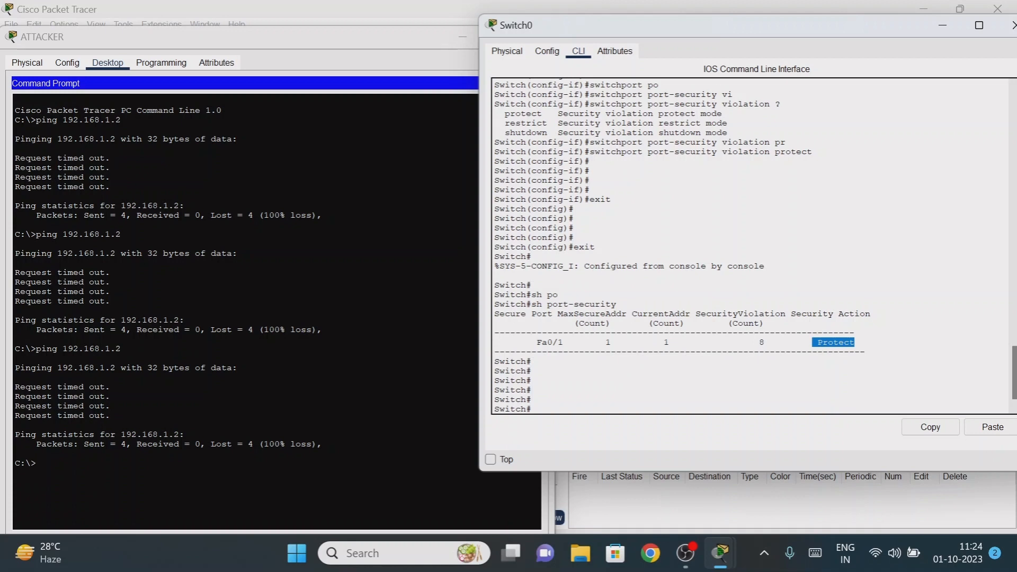
Examine Fa0/1's violation count in the port-security table and minimize the Switch0 and ATTACKER windows
left_click_drag(765, 343, 743, 342)
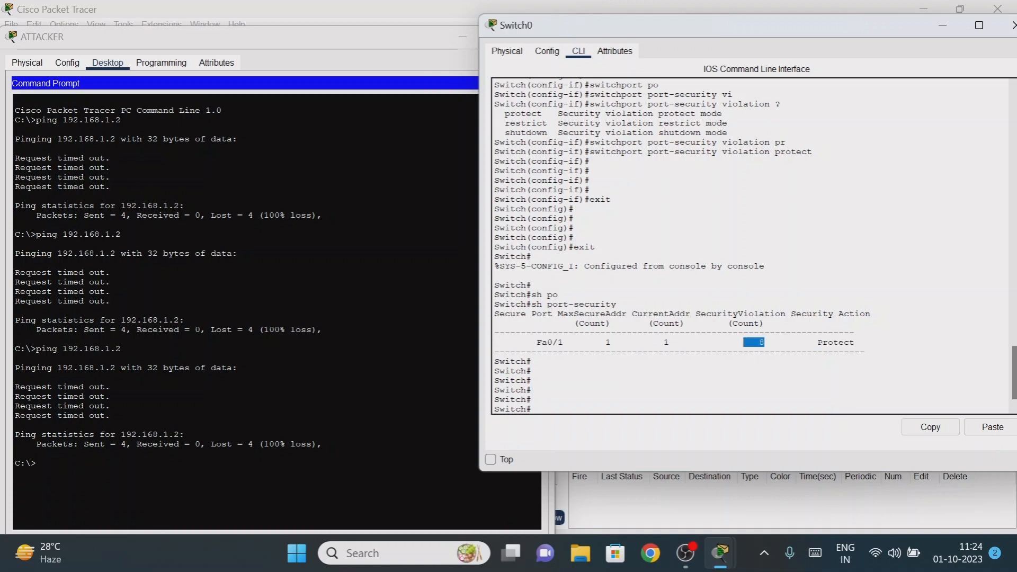
left_click(752, 343)
left_click(943, 29)
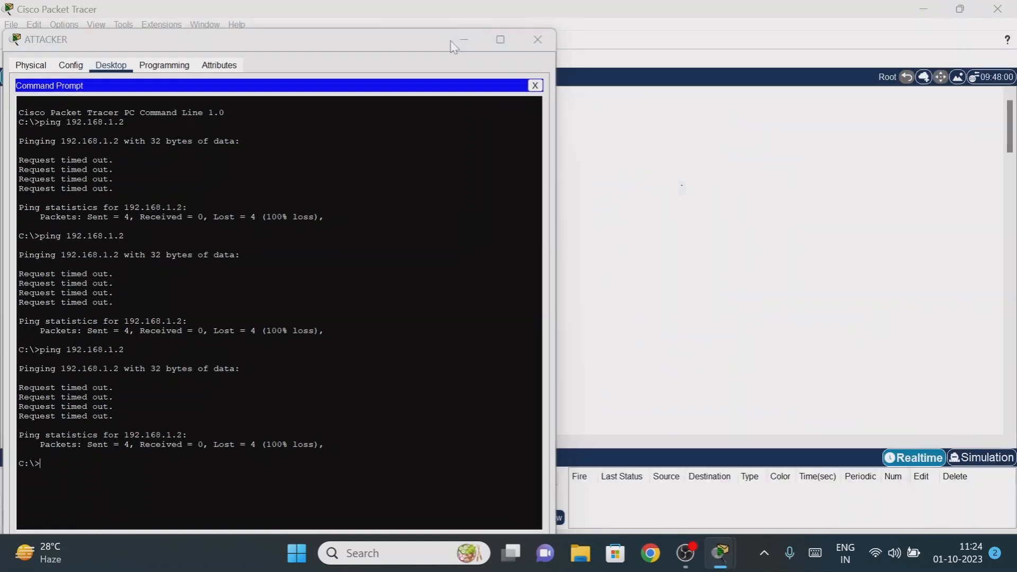
left_click(460, 37)
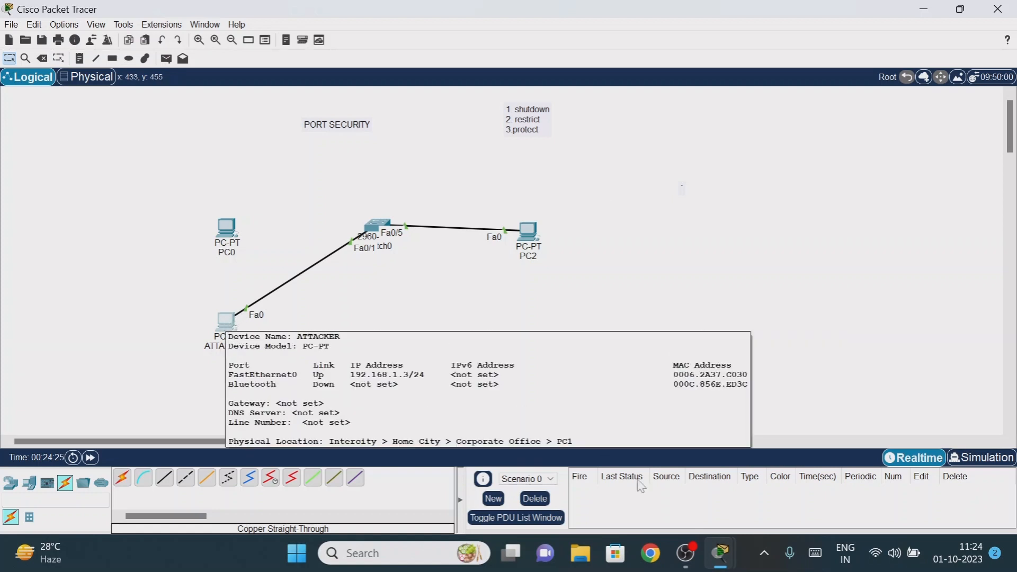
Ping 192.168.1.2 from PC0's Command Prompt and bring up Switch0's CLI beside the PC0 window
mouse_move(726, 557)
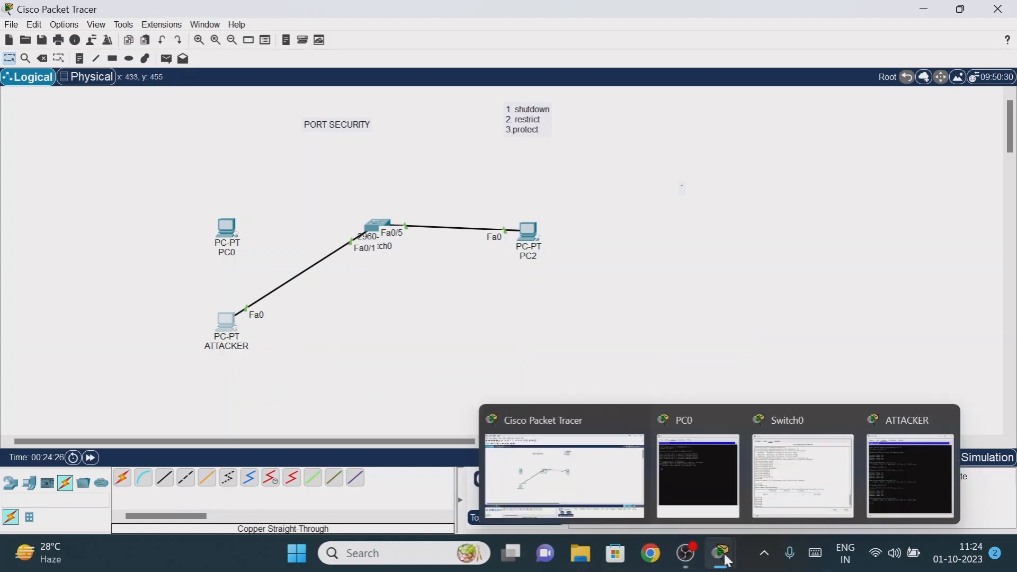
left_click(686, 477)
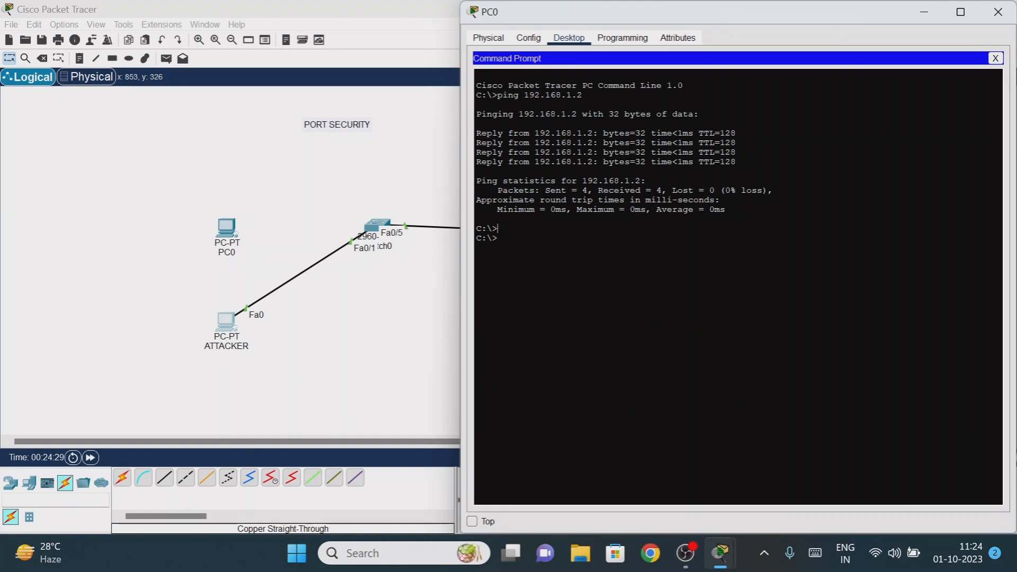
key("Up")
key("Return")
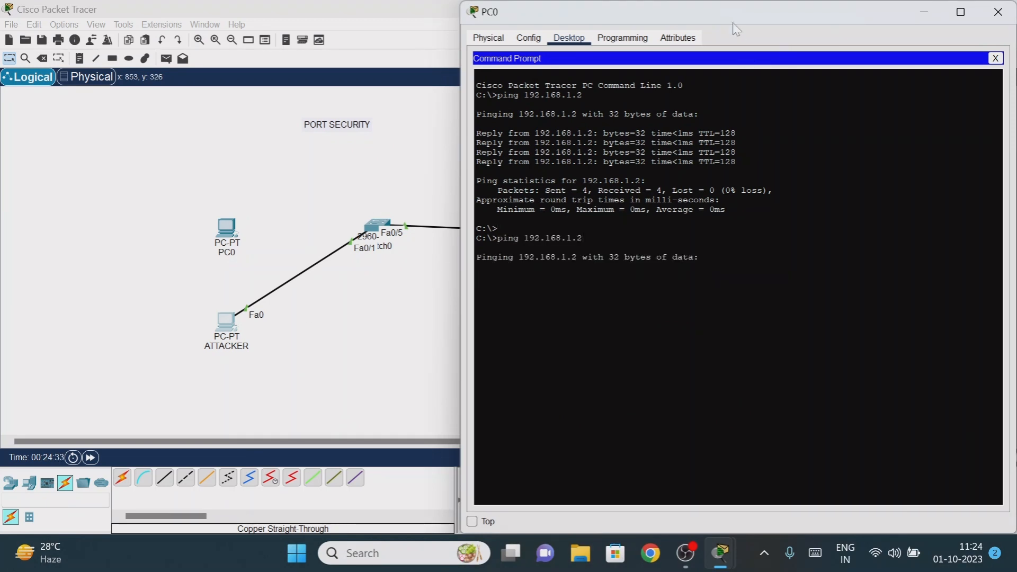
left_click_drag(725, 22, 299, 40)
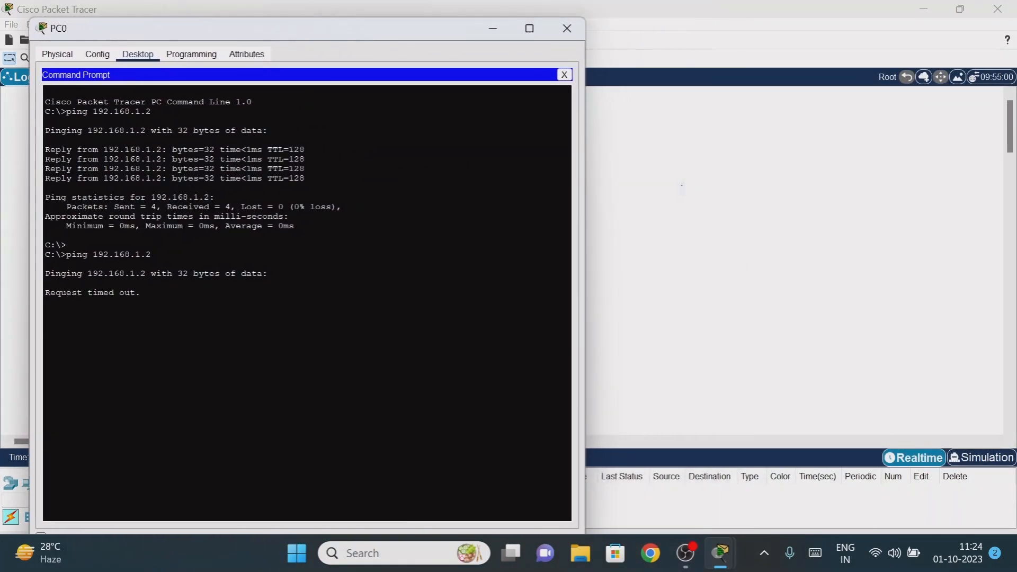
mouse_move(721, 566)
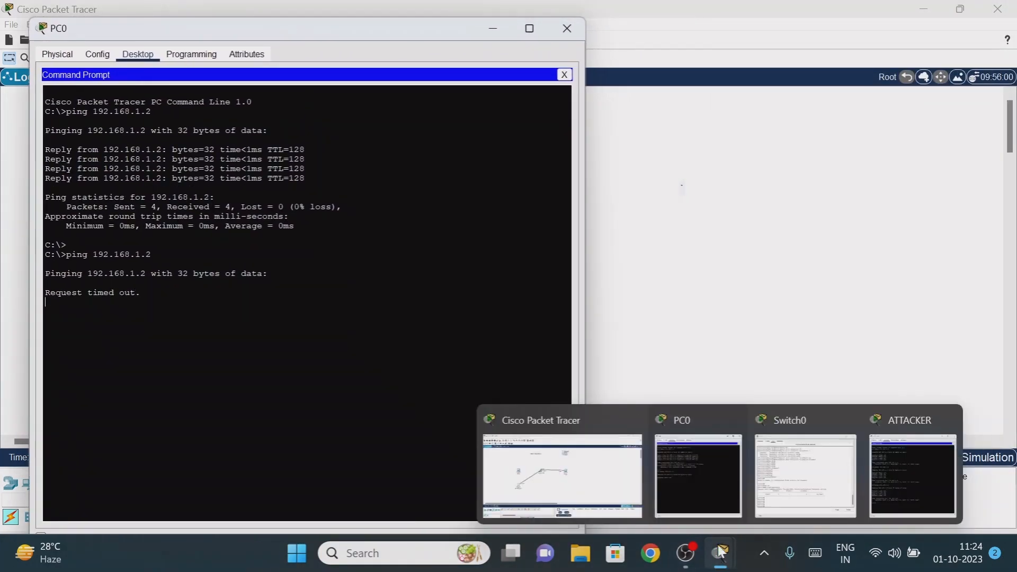
left_click(797, 479)
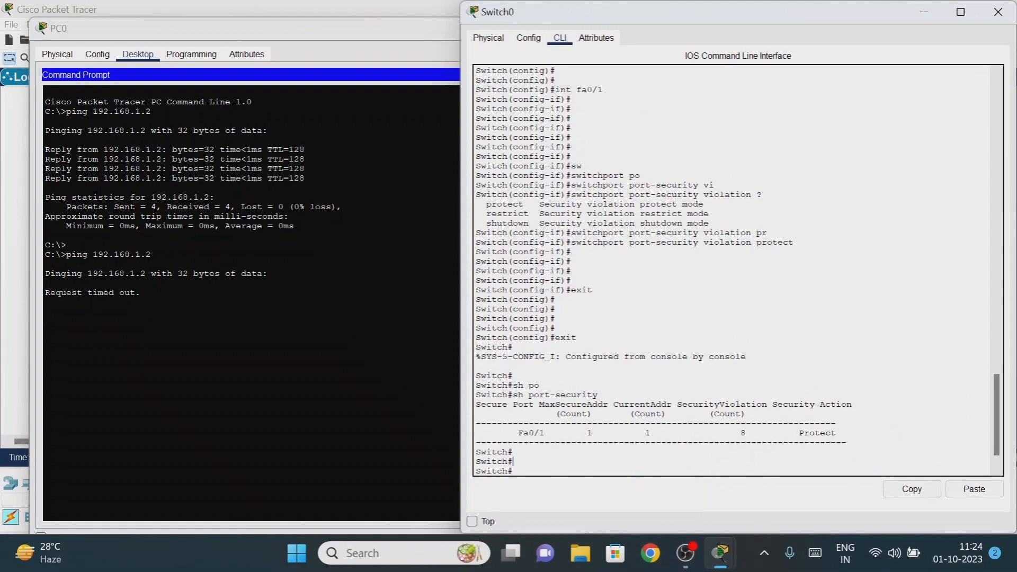
Run sh port-security on Switch0 repeatedly while PC0's ping is in progress to monitor Fa0/1's violation count
key("Return")
key("Return")
key("Return")
key("Up")
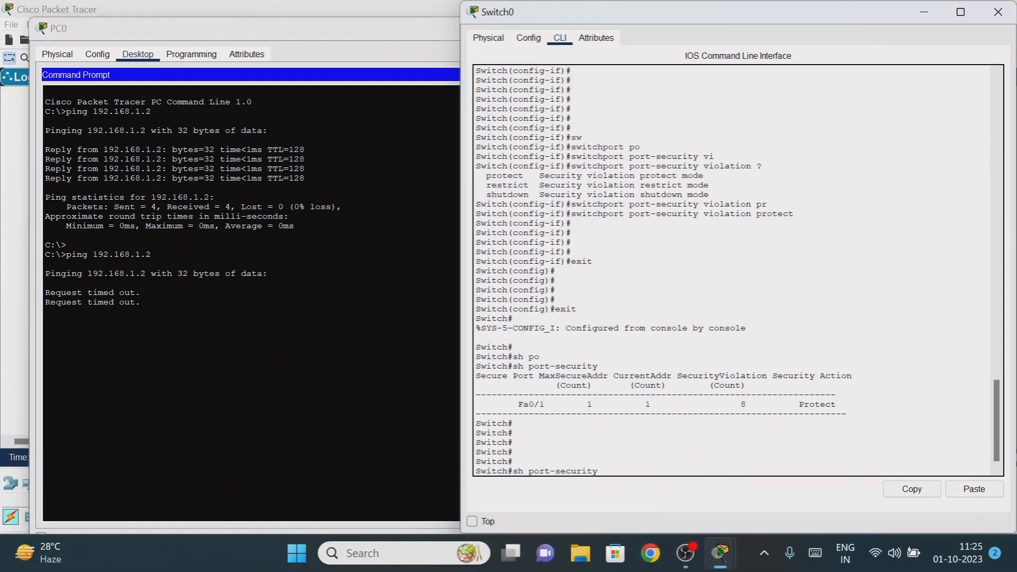
key("Return")
key("Return")
key("Return")
key("Return")
key("Return")
key("Return")
key("Up")
key("Return")
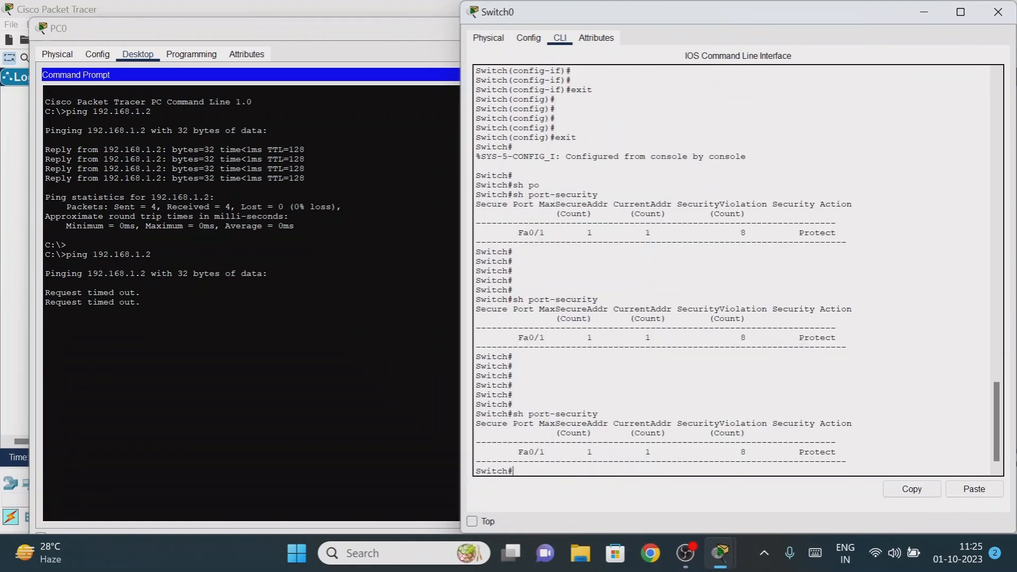
key("Return")
key("Return")
key("Up")
key("Return")
key("Return")
key("Return")
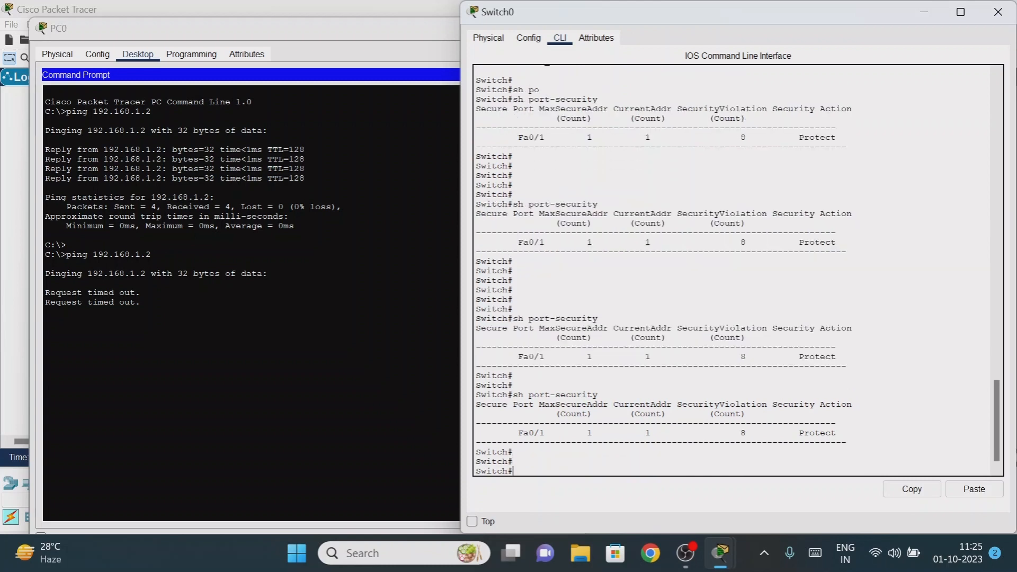
key("Up")
key("Return")
key("Return")
key("Return")
key("Return")
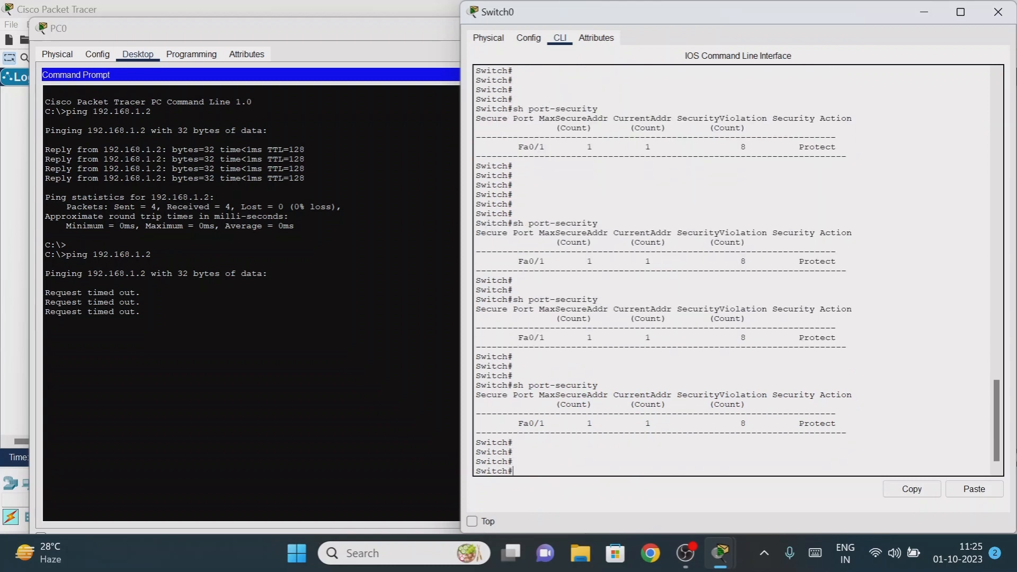
key("Up")
key("Return")
key("Return")
key("Return")
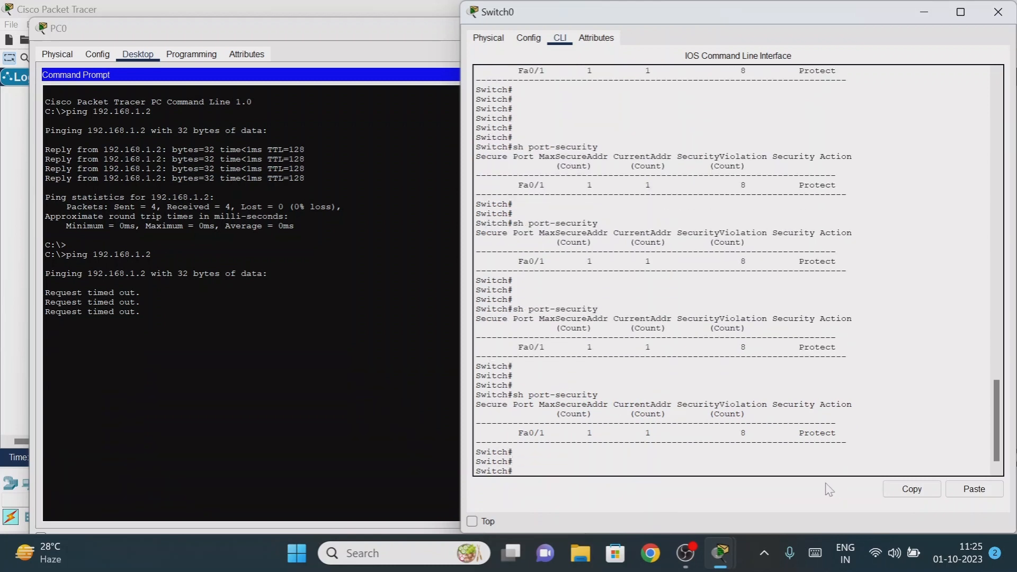
Highlight Fa0/1's security action and violation count in the latest port-security table, plus the reply lines of PC0's last ping
left_click_drag(799, 442, 839, 434)
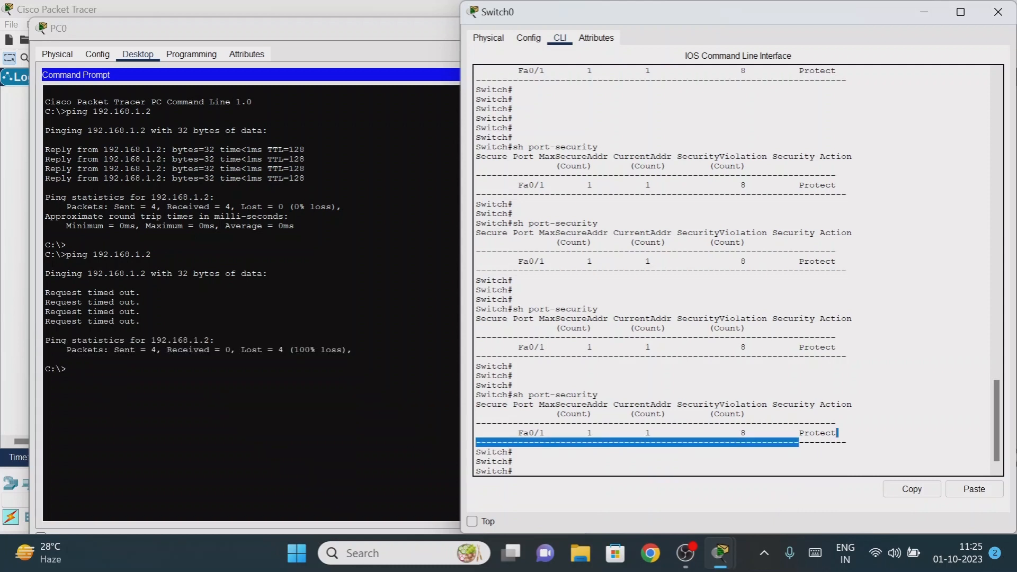
left_click(795, 454)
double_click(827, 433)
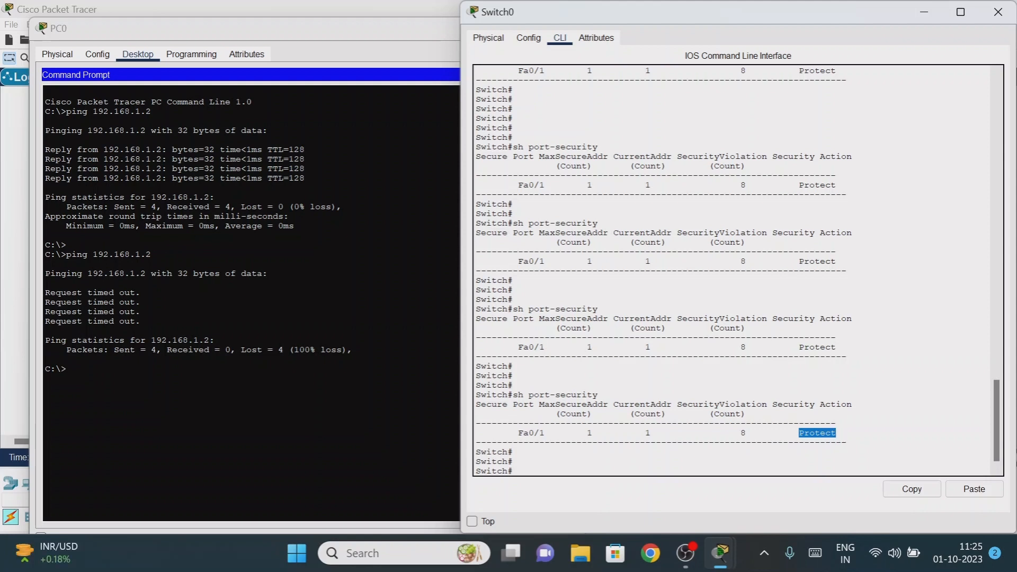
left_click_drag(746, 434, 736, 434)
left_click(141, 312)
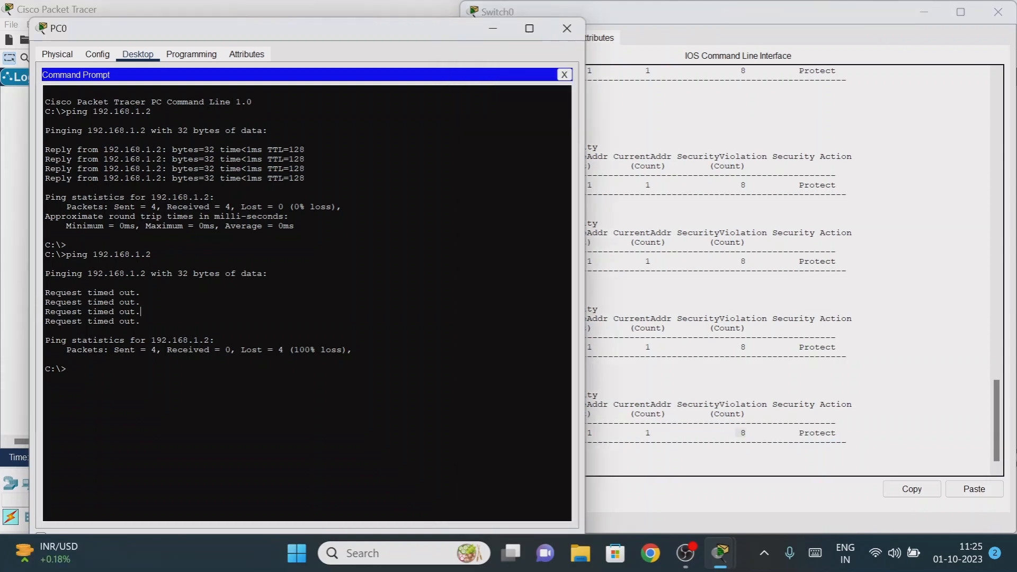
left_click_drag(46, 292, 141, 321)
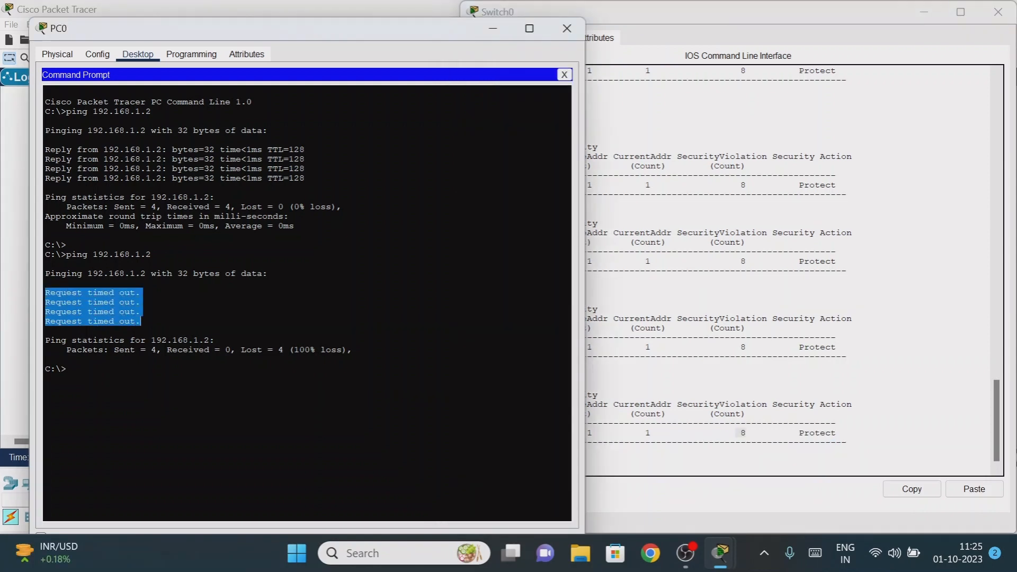